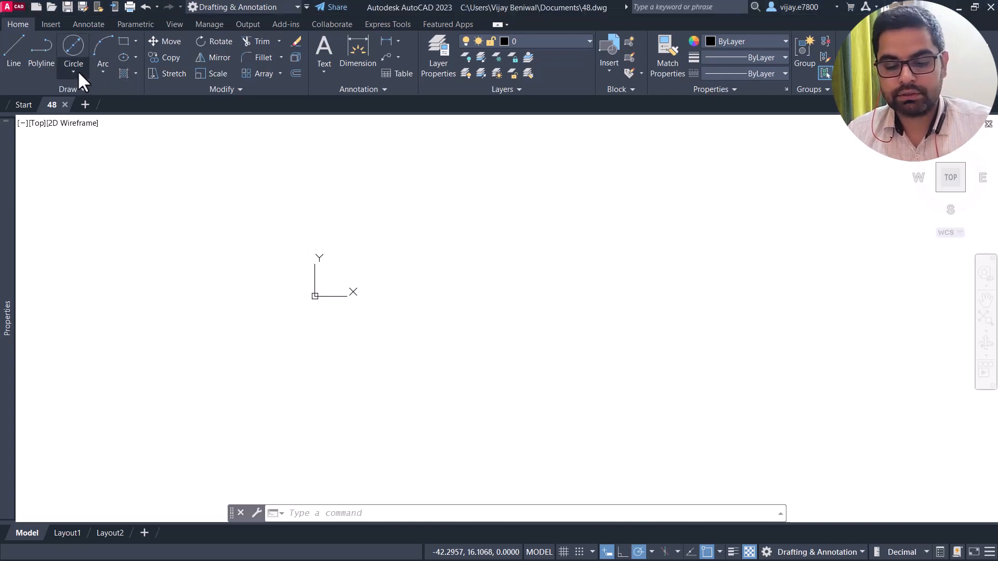
Step: Draw a circle of diameter 88 centred on the origin (0,0)
click(77, 43)
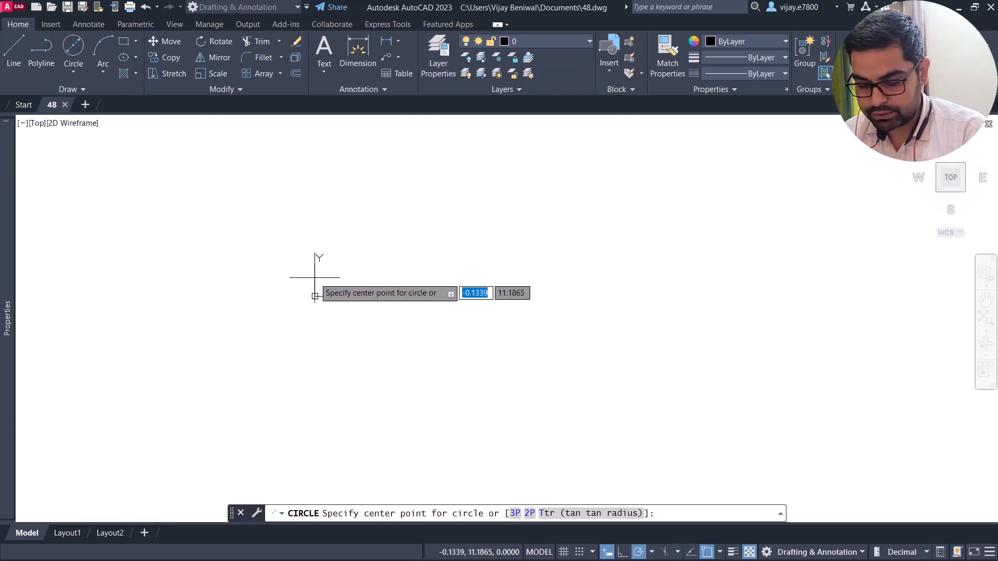
text(0,0)
key(Return)
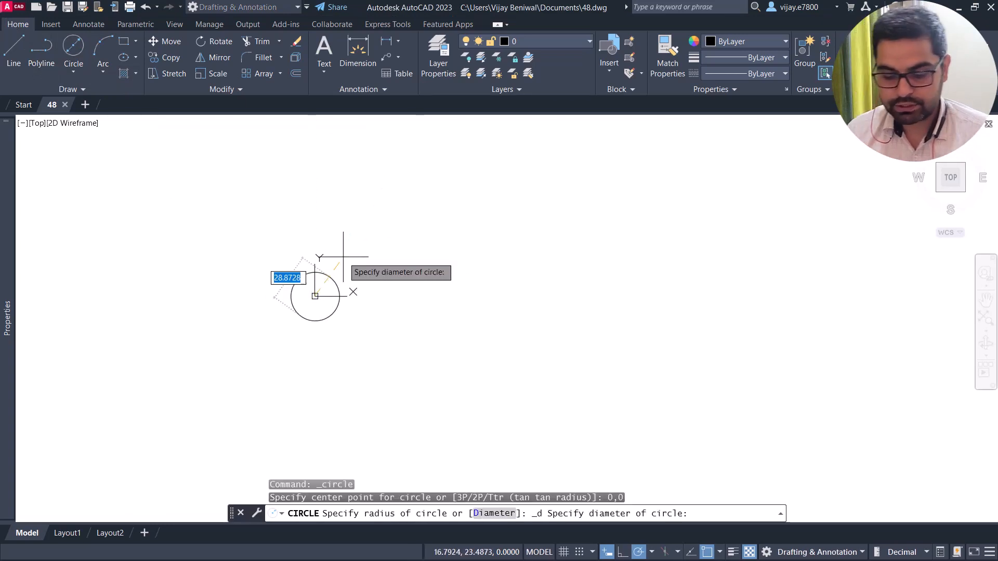
text(88)
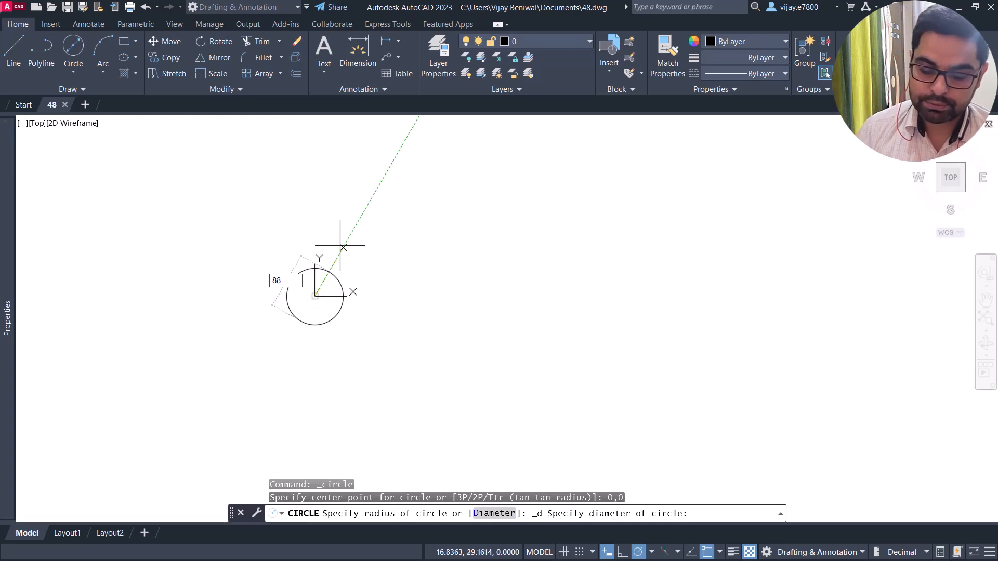
key(Return)
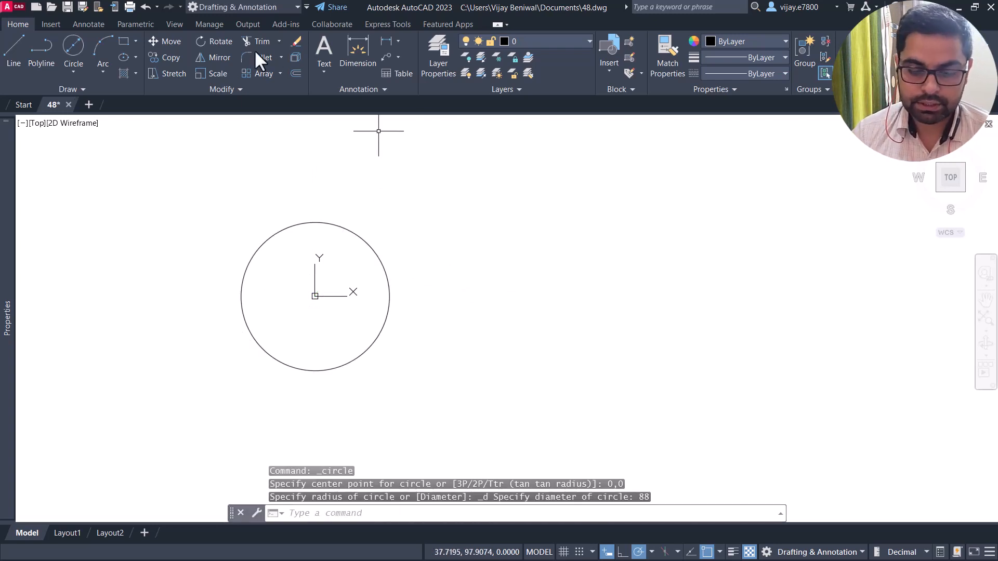
Step: Draw a concentric circle of radius 55 centred on the origin
click(73, 73)
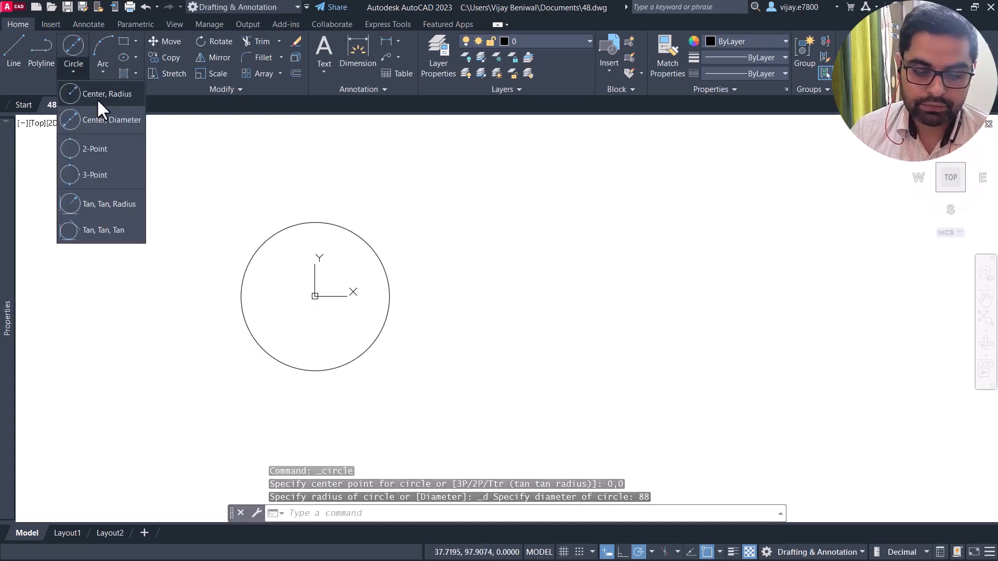
click(98, 100)
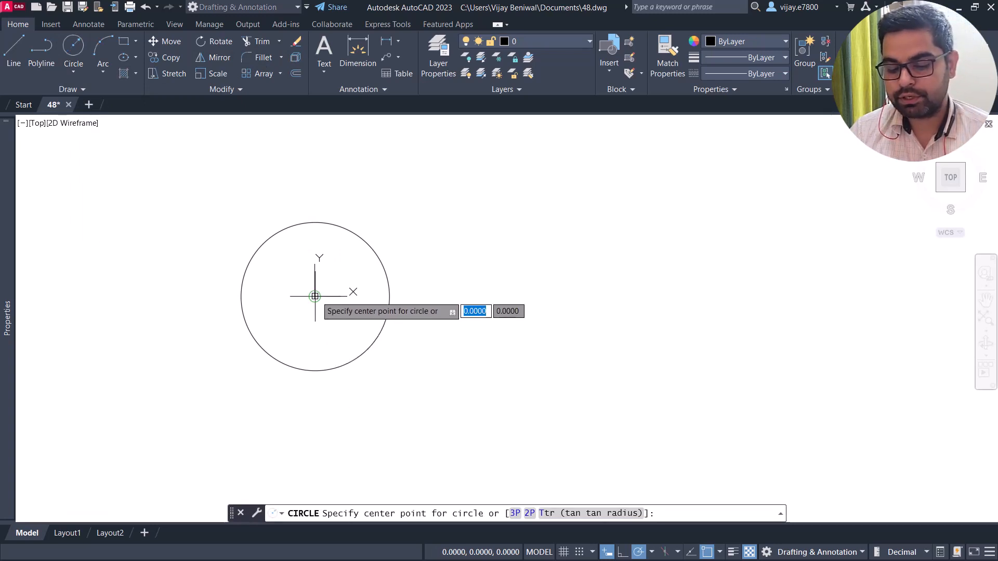
click(315, 296)
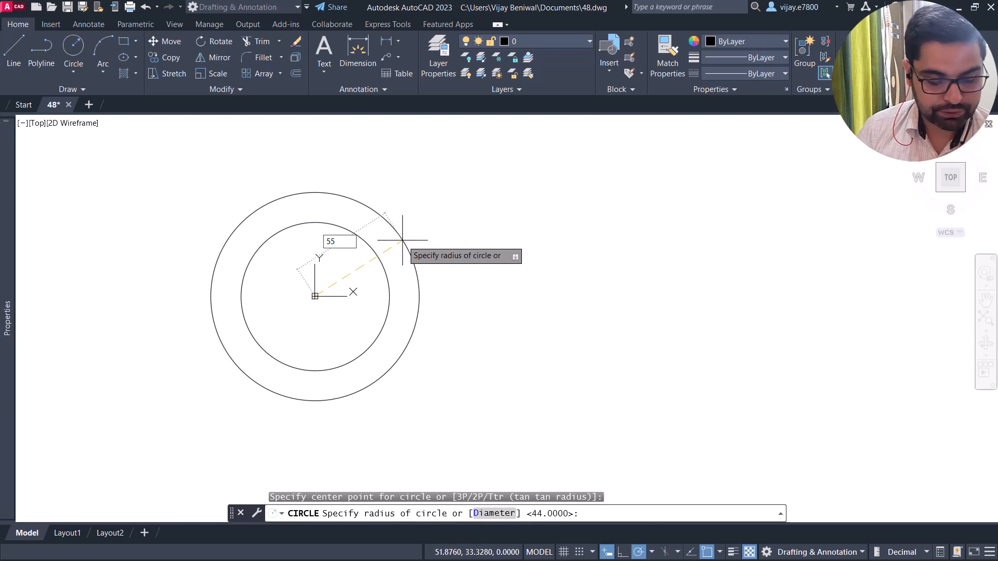
key(Return)
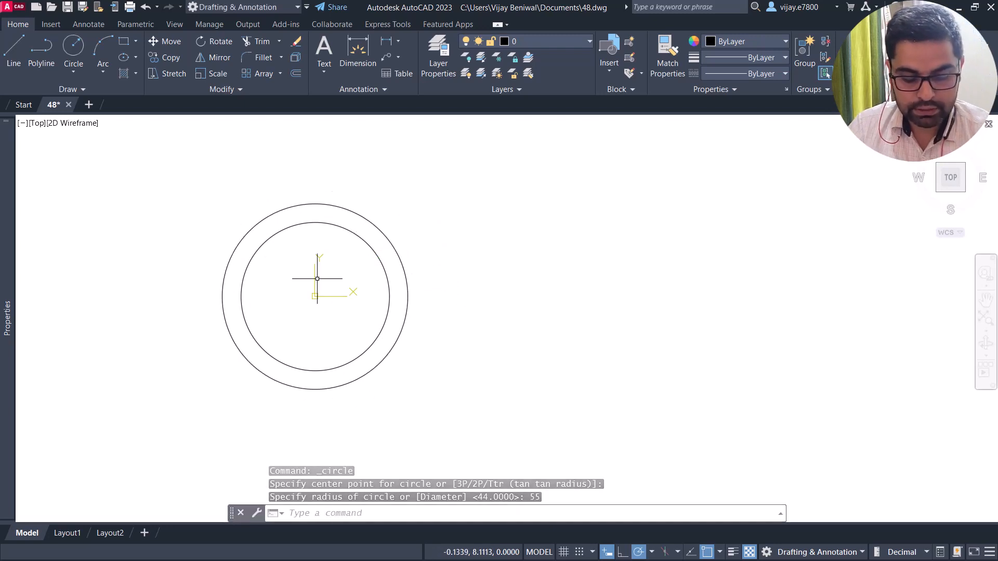
Step: Draw a third concentric circle with a diameter of 128 centred on the origin
click(78, 64)
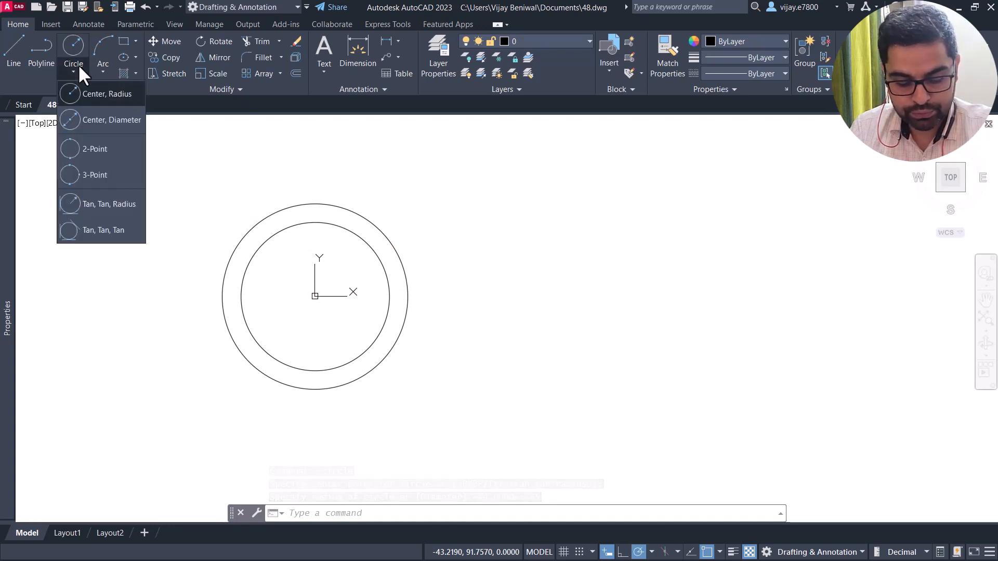
click(96, 117)
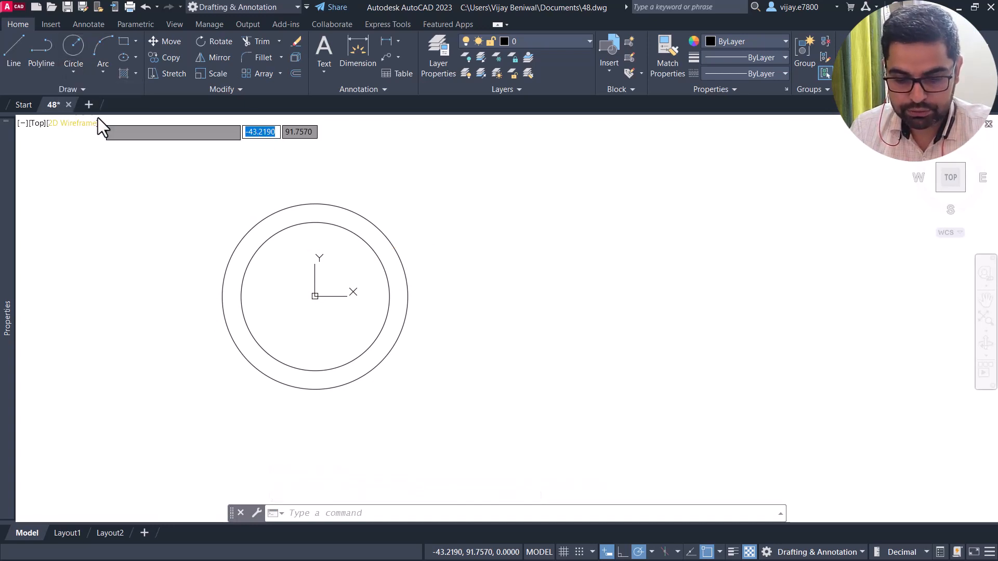
click(316, 295)
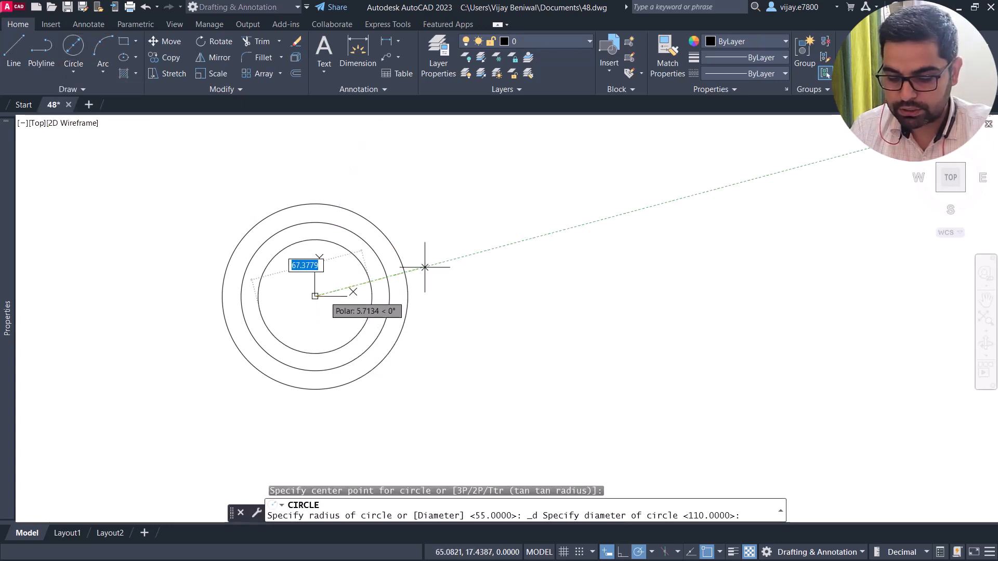
text(128)
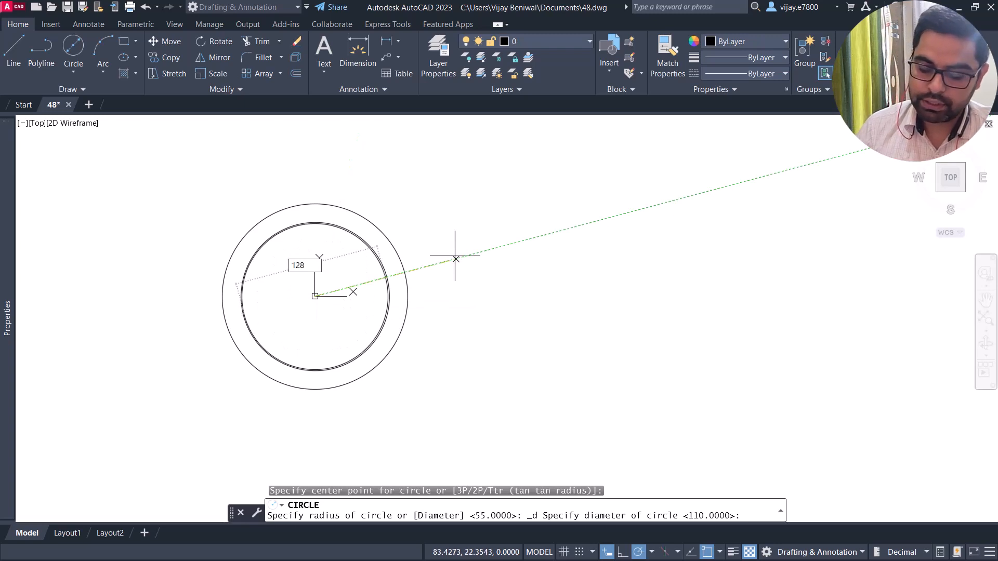
key(Return)
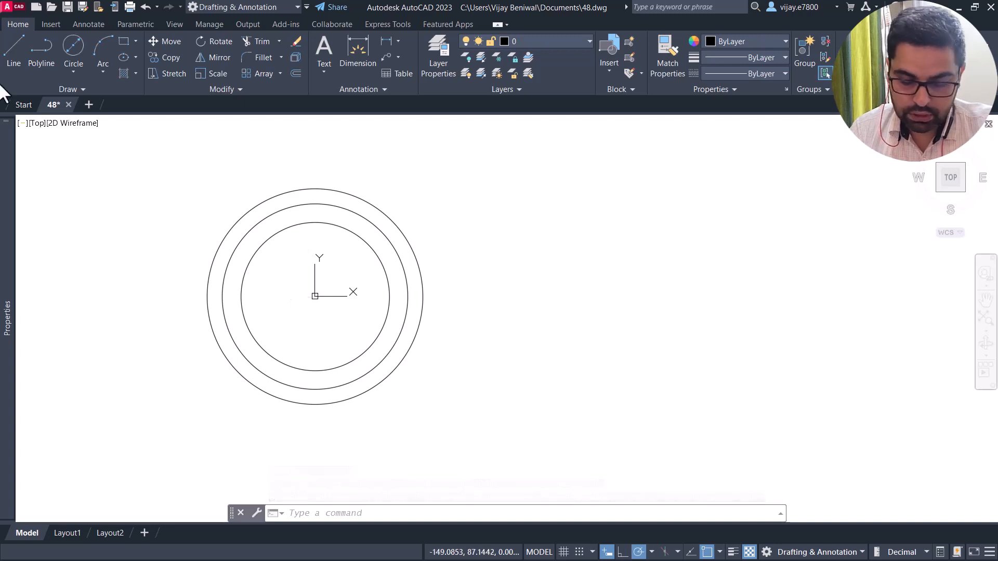
Step: Draw a large outer circle with a diameter of 226 on the same centre
click(80, 51)
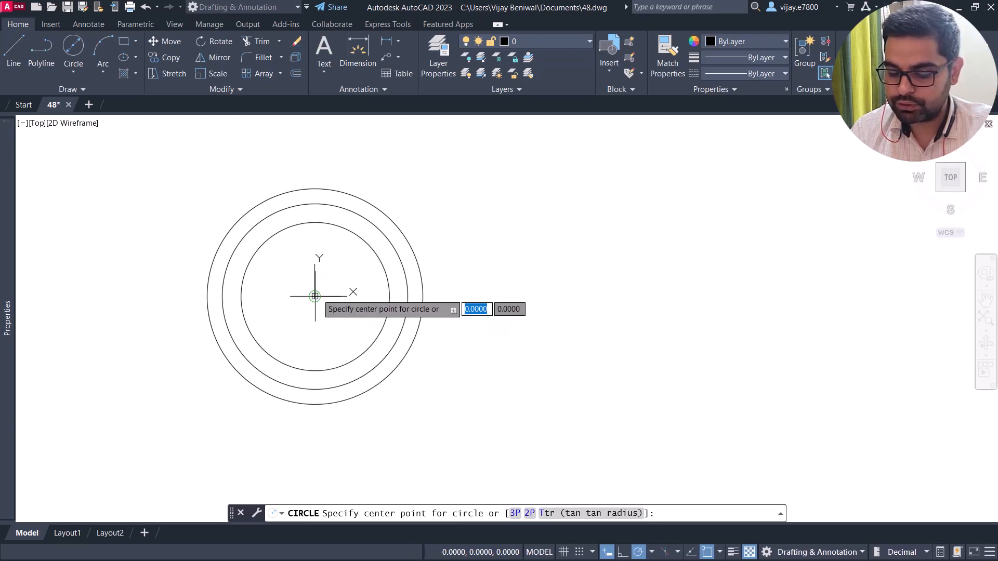
click(315, 296)
text(226)
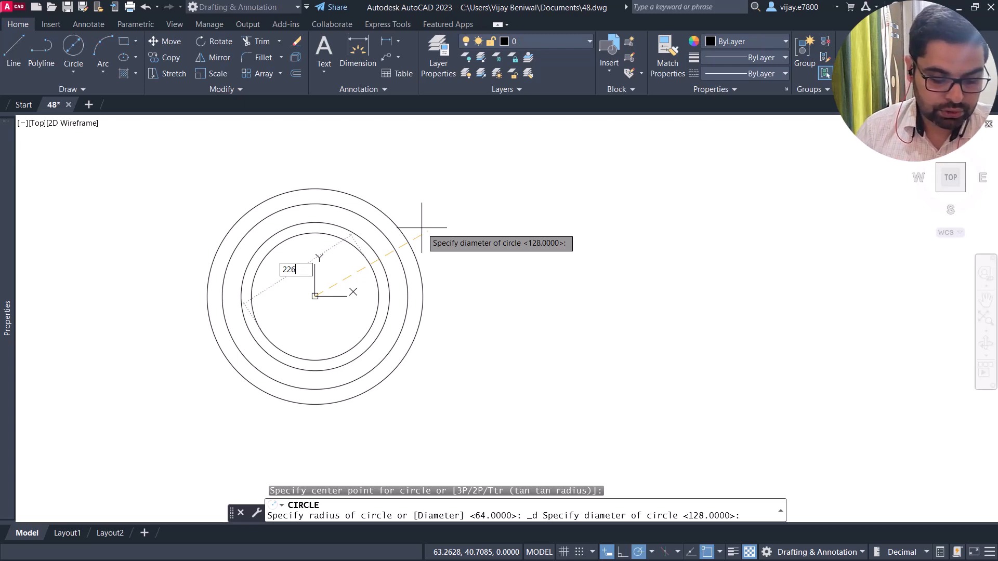
key(Return)
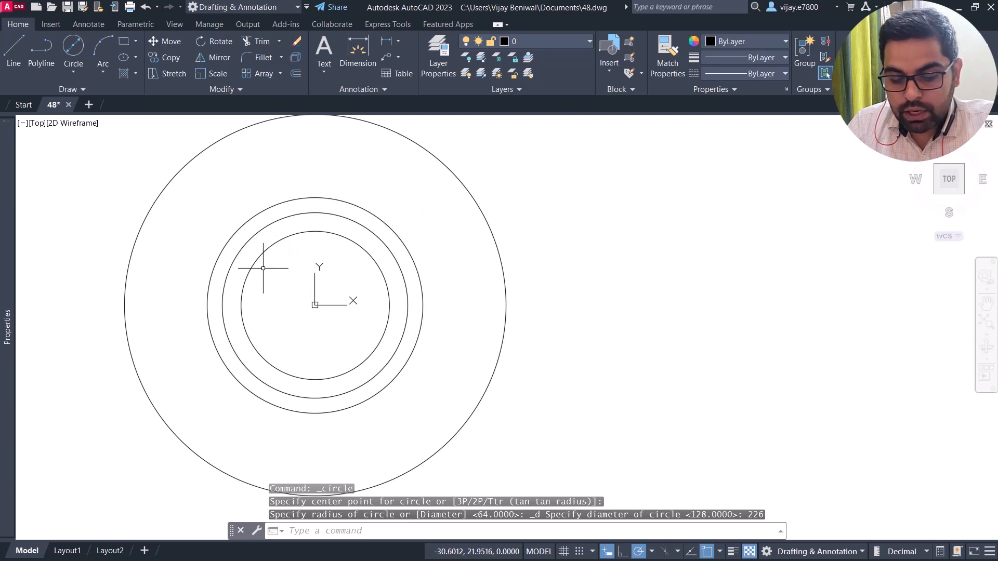
click(62, 92)
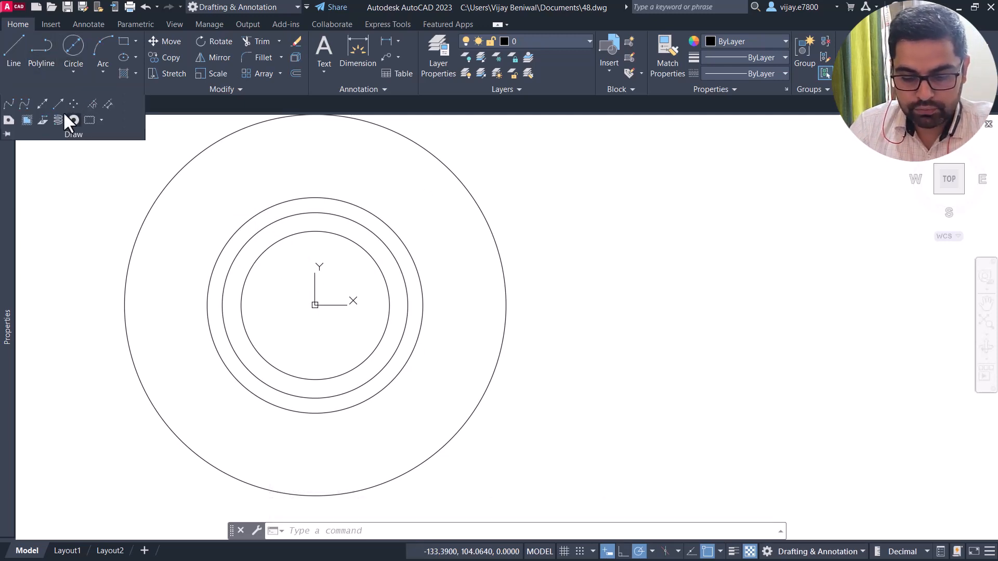
click(43, 104)
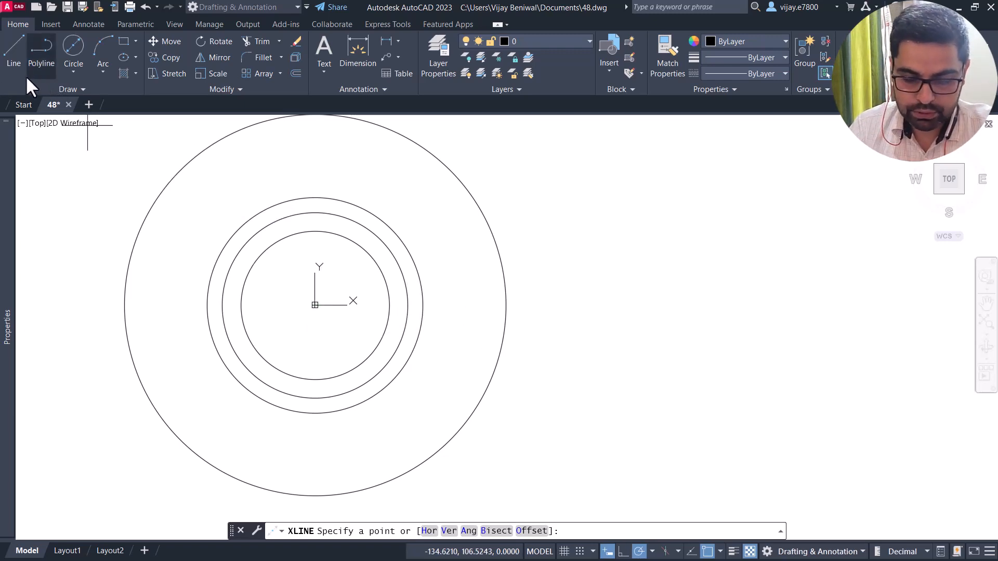
click(52, 88)
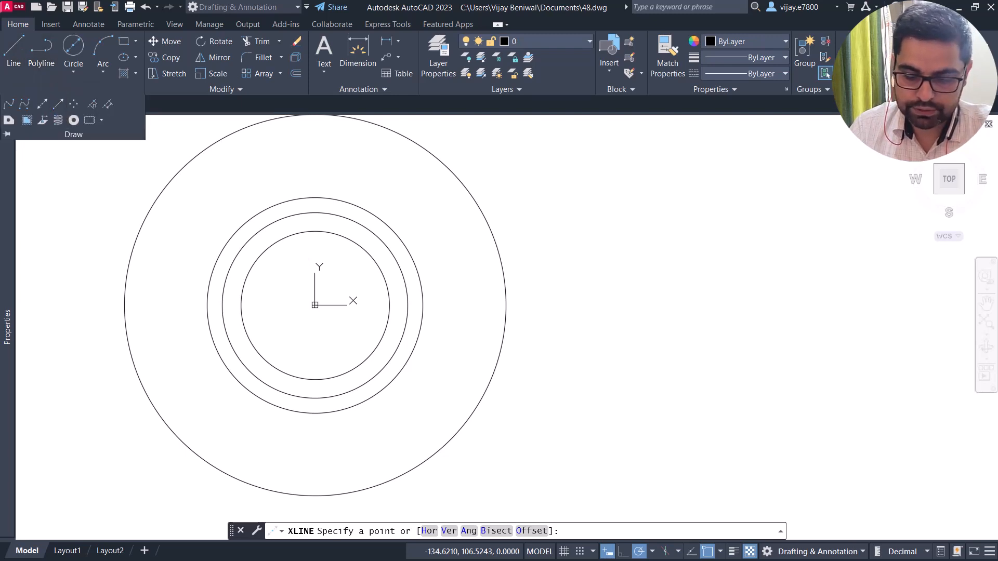
click(57, 104)
click(389, 305)
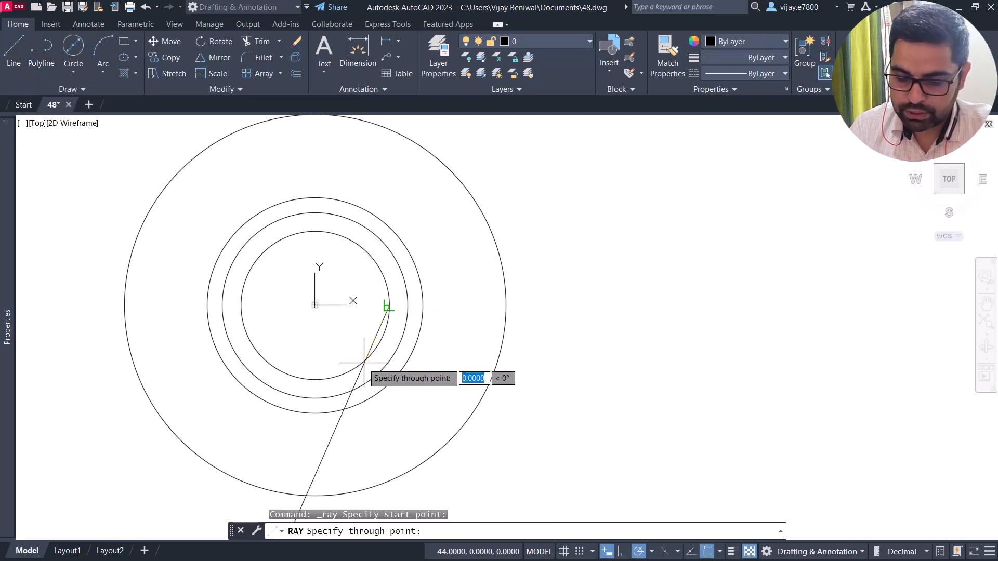
key(Escape)
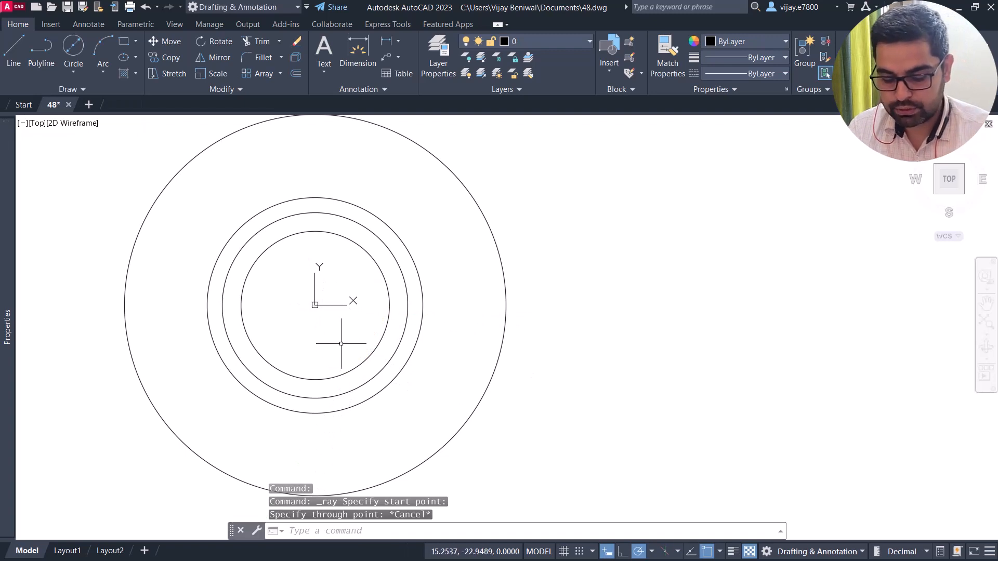
Step: Draw a horizontal ray from the common centre of the circles along the positive X direction
text(ray)
key(Return)
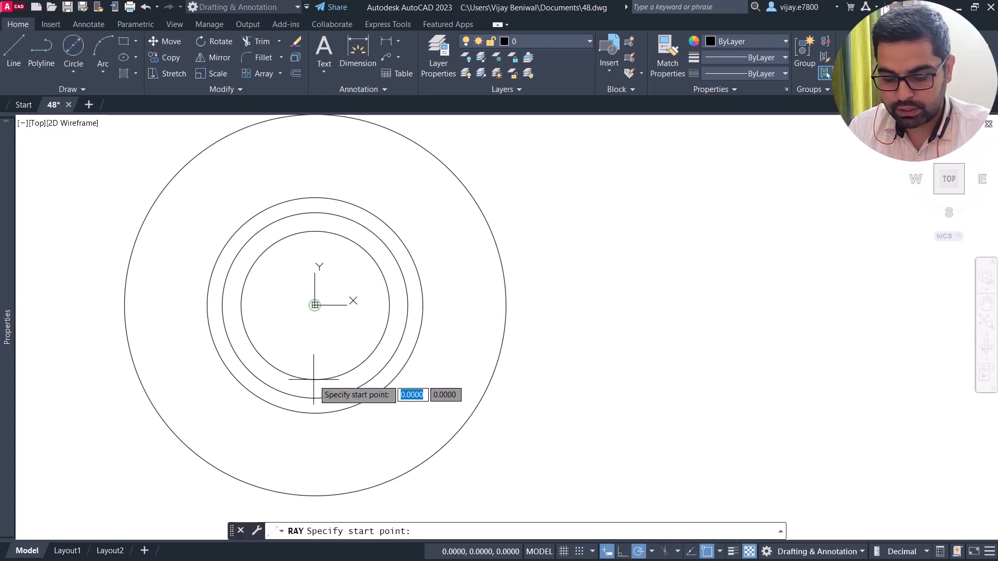
click(315, 305)
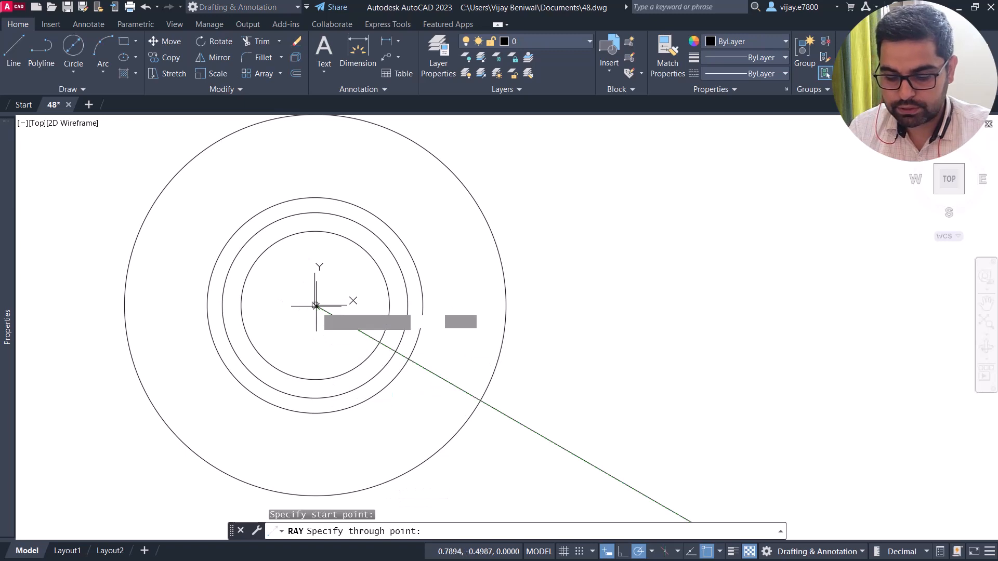
click(461, 306)
key(Return)
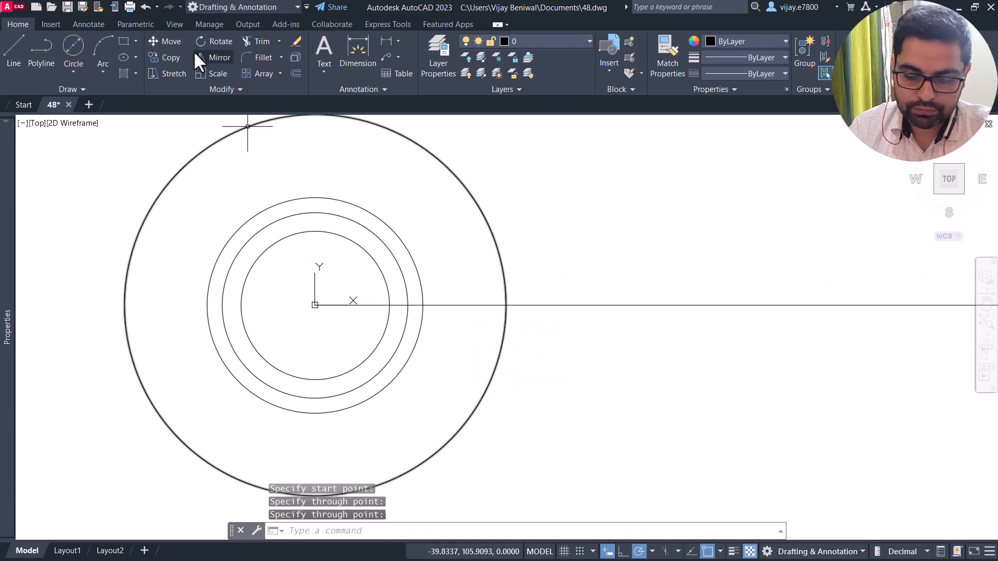
Step: Offset the horizontal ray by 10 to both sides, once above and once below
click(296, 73)
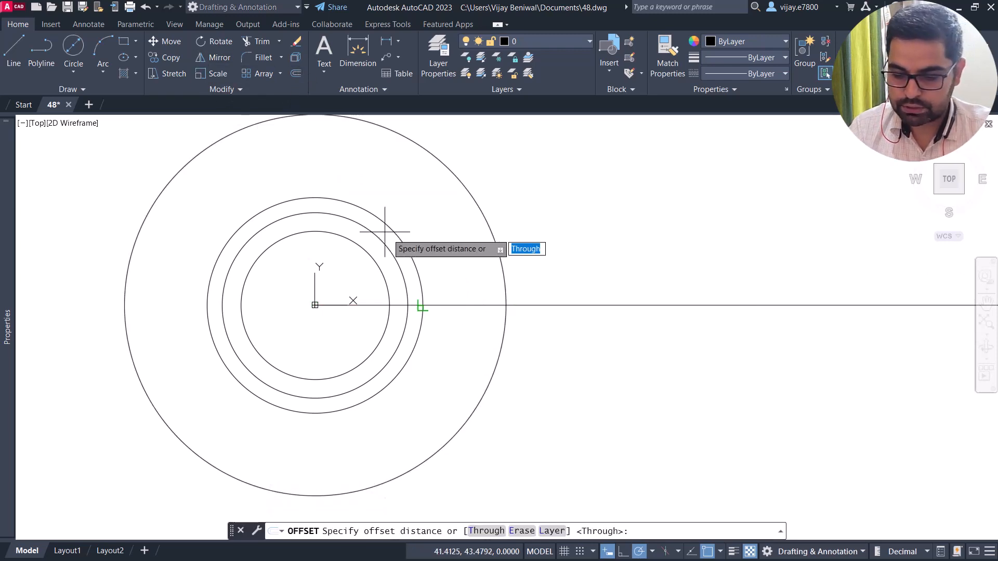
text(10)
key(Return)
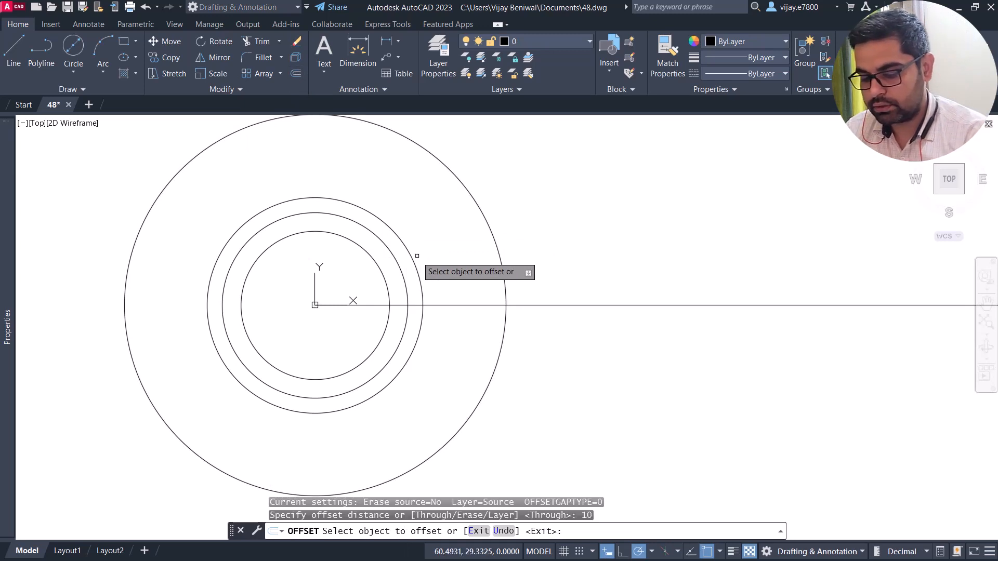
click(437, 305)
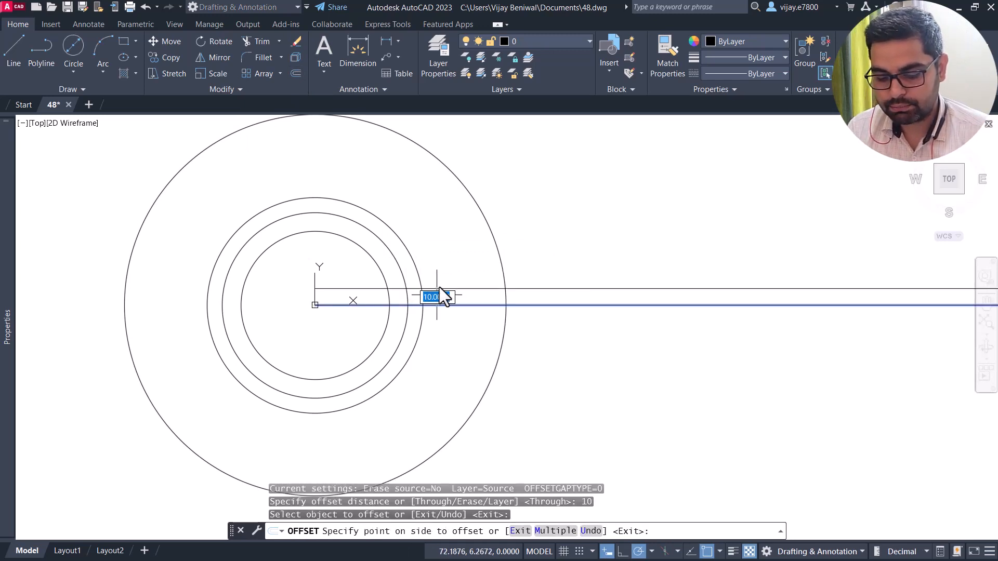
click(440, 296)
click(448, 305)
click(451, 330)
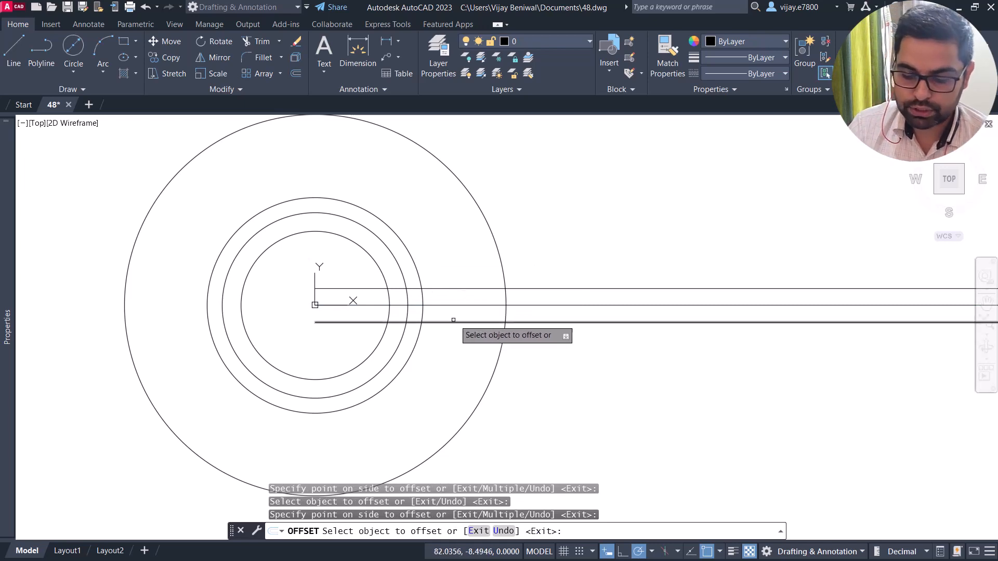
scroll(453, 320, up, 2)
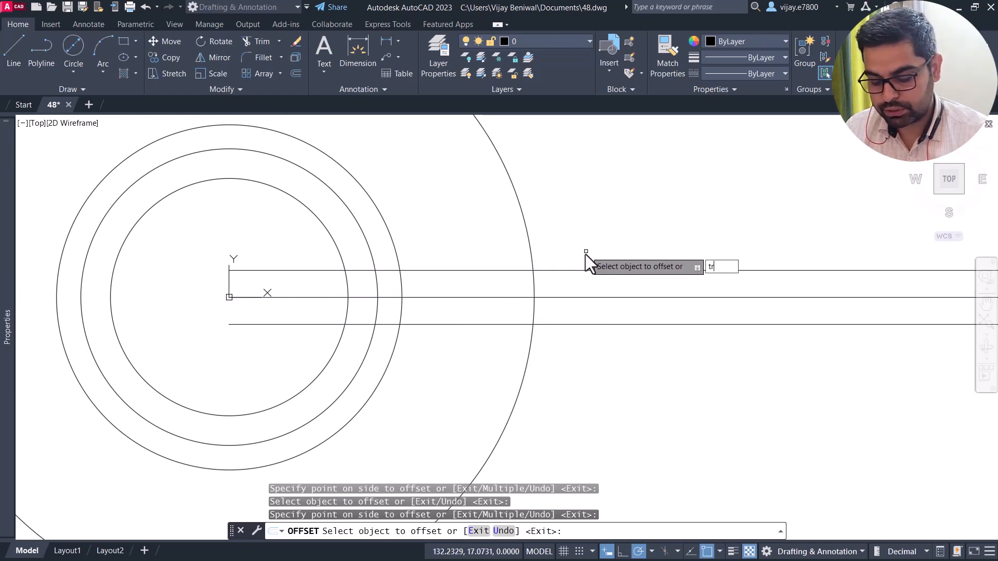
key(Return)
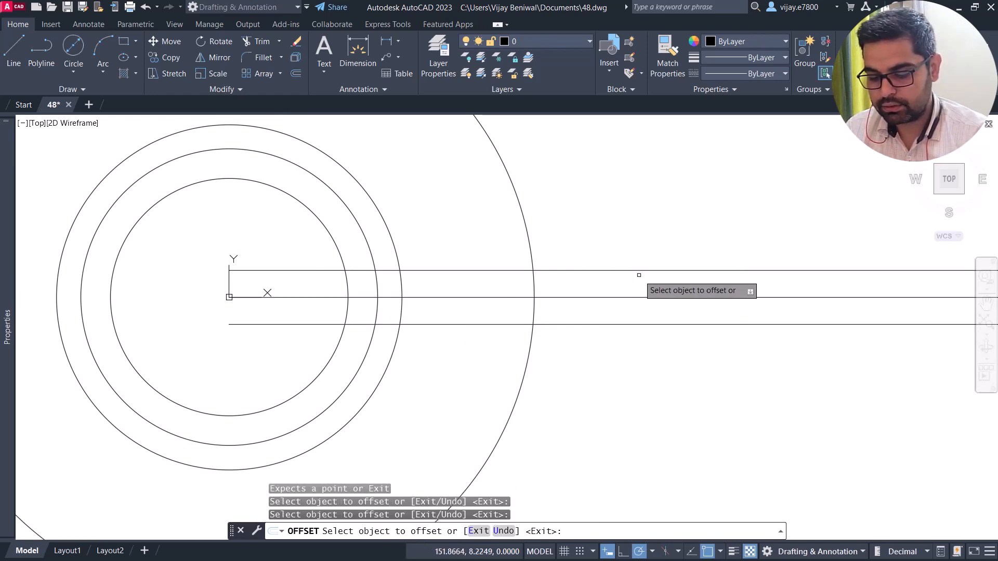
key(Escape)
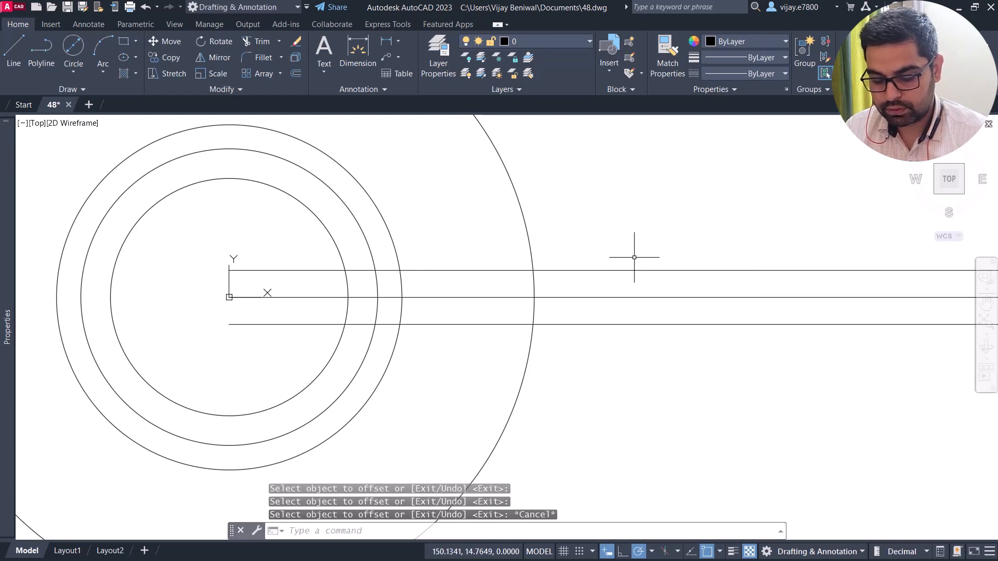
Step: Trim the parts of the three horizontal rays that extend beyond the outermost circle
text(tr)
key(Return)
drag(634, 258, 624, 359)
key(Escape)
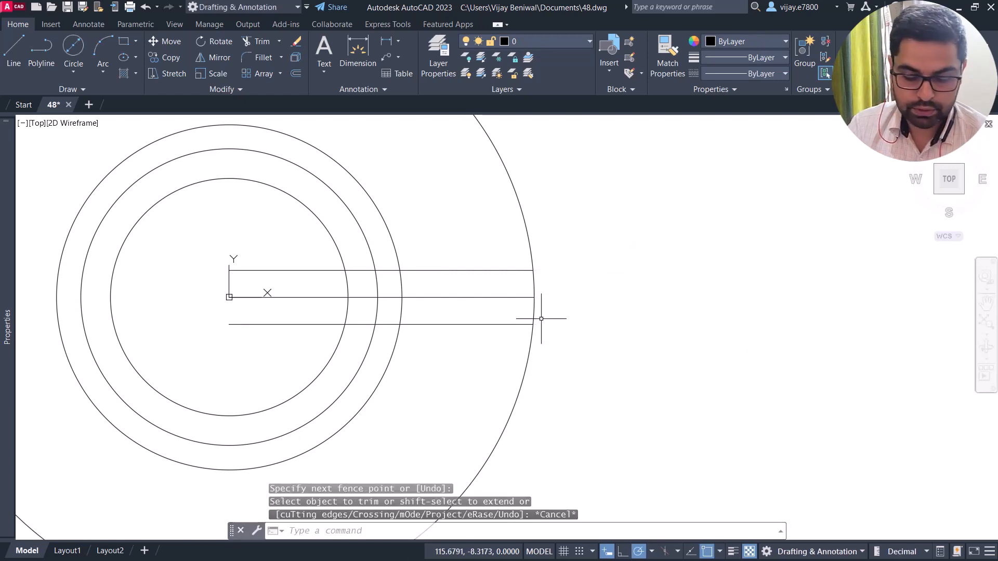
Step: Draw a circle with a radius of 20 centred where the middle horizontal line meets the outermost circle
scroll(536, 297, up, 4)
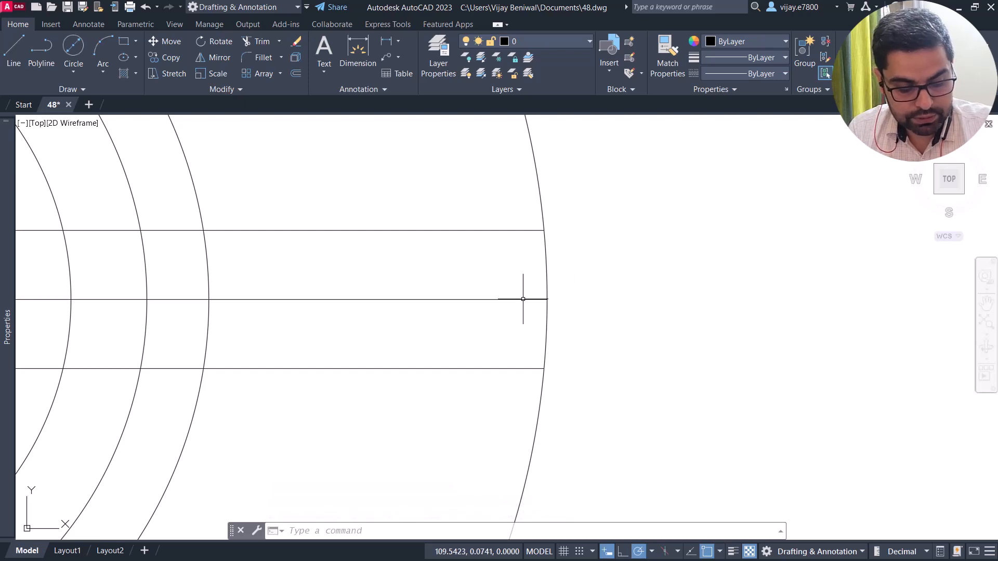
click(85, 70)
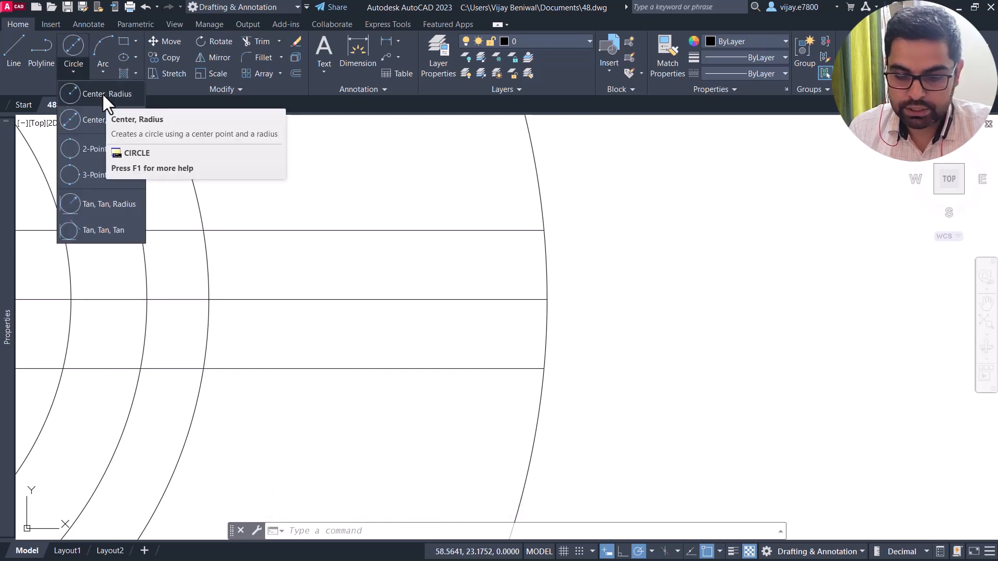
click(101, 93)
click(547, 300)
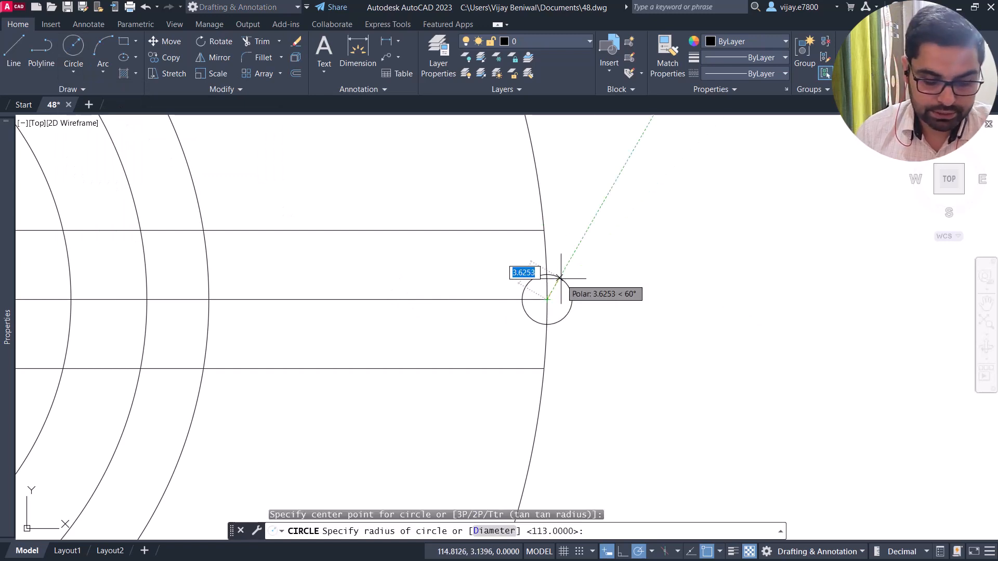
text(20)
key(Return)
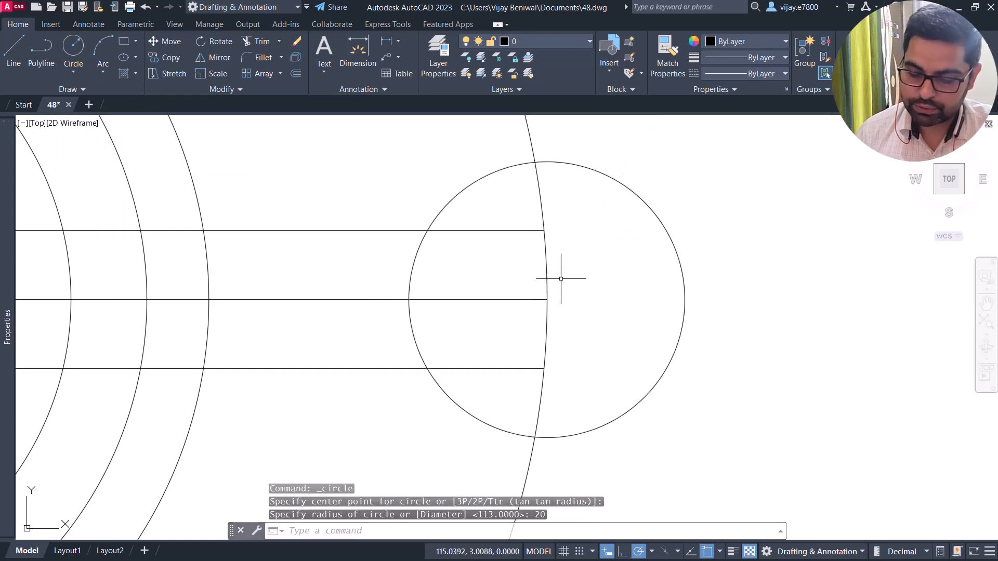
Step: Draw a concentric circle with a radius of 26 around the 20-radius circle on the outermost circle
right_click(562, 268)
click(603, 276)
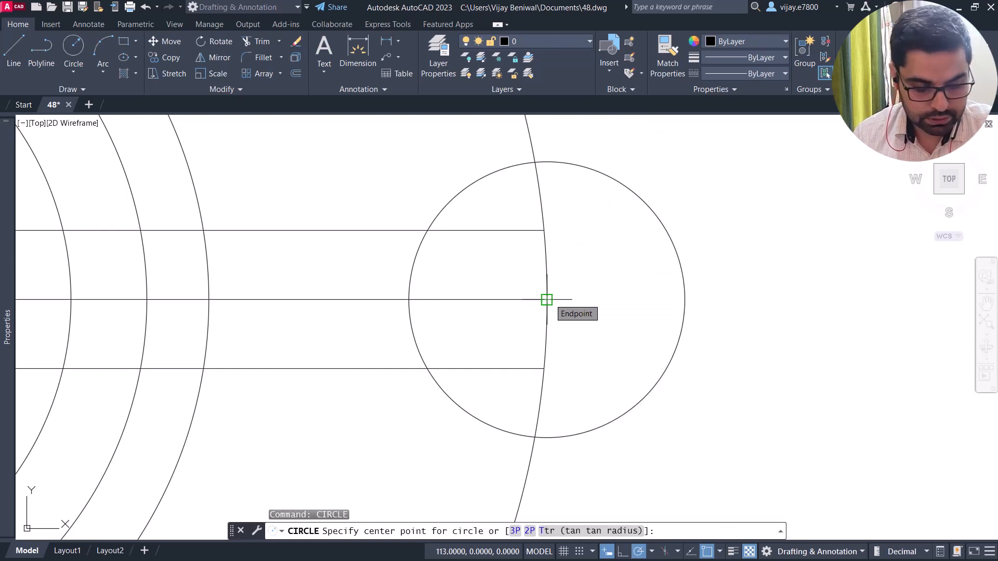
click(546, 300)
text(26)
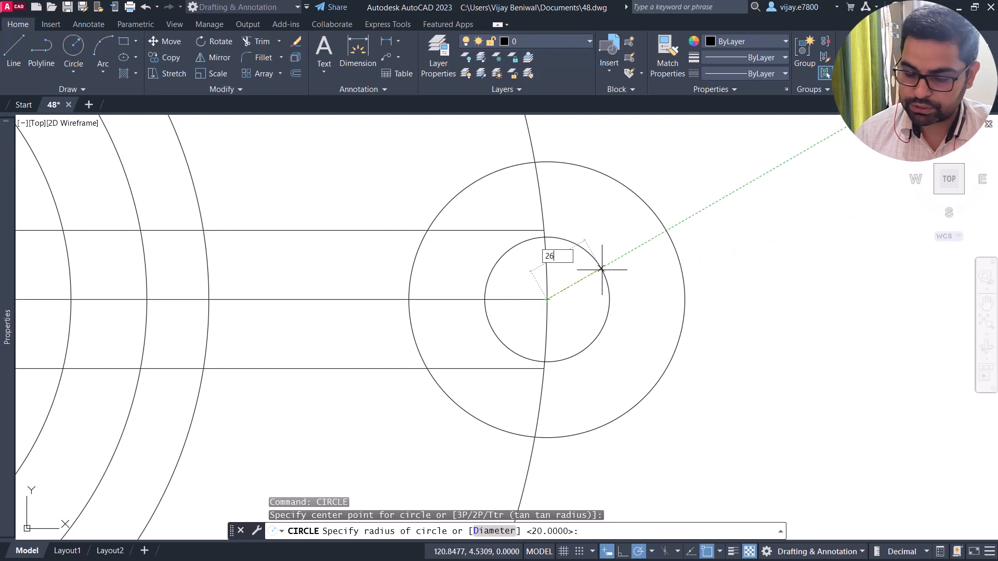
key(Return)
Step: Trim the portions of all three horizontal lines that lie inside the 20-radius circle
scroll(600, 278, down, 2)
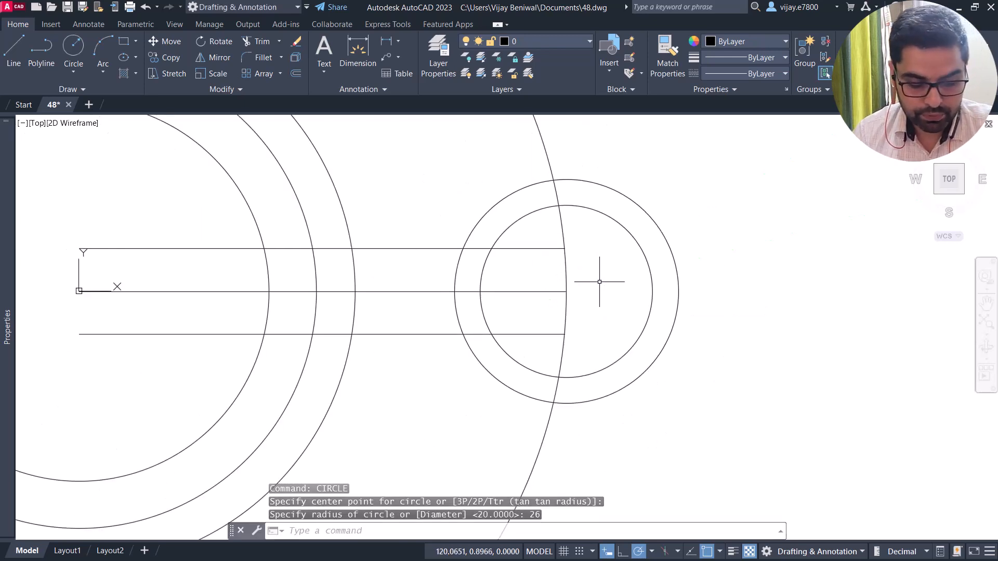
scroll(611, 257, down, 2)
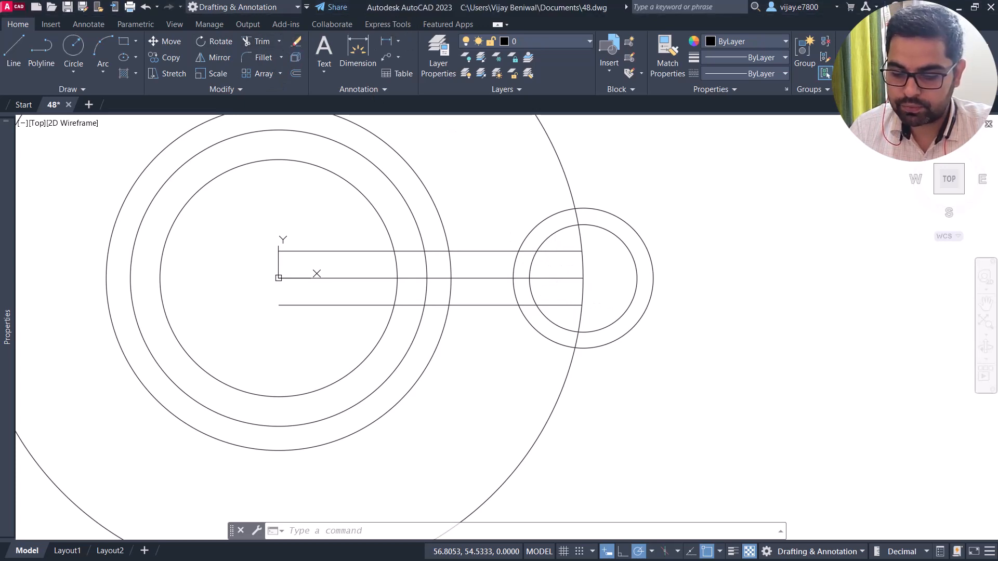
click(561, 242)
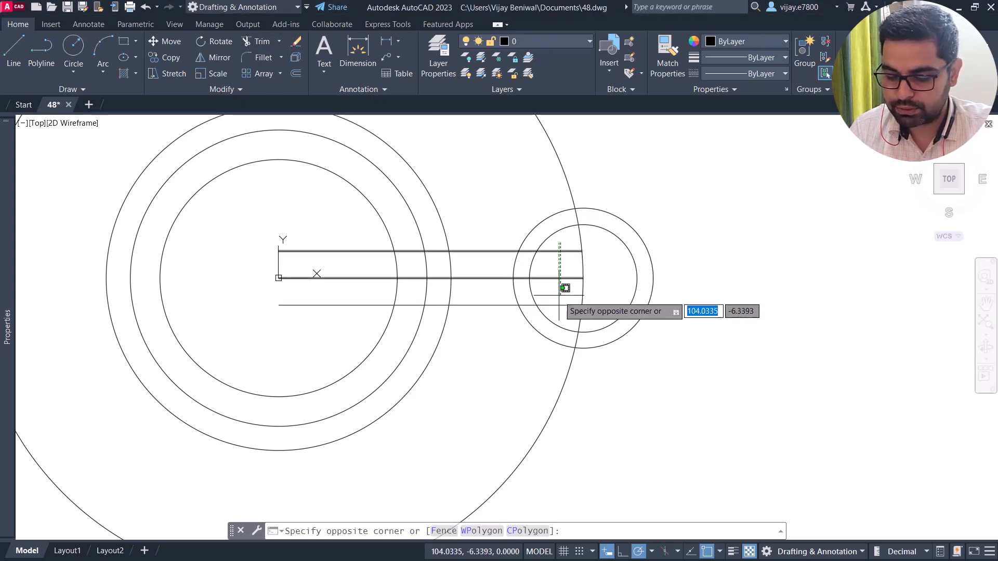
click(581, 239)
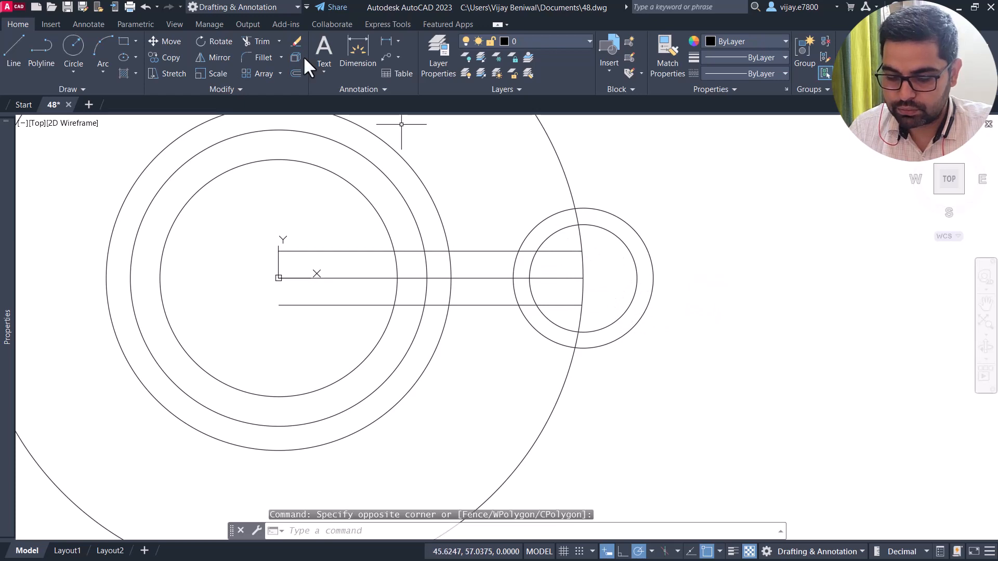
click(259, 41)
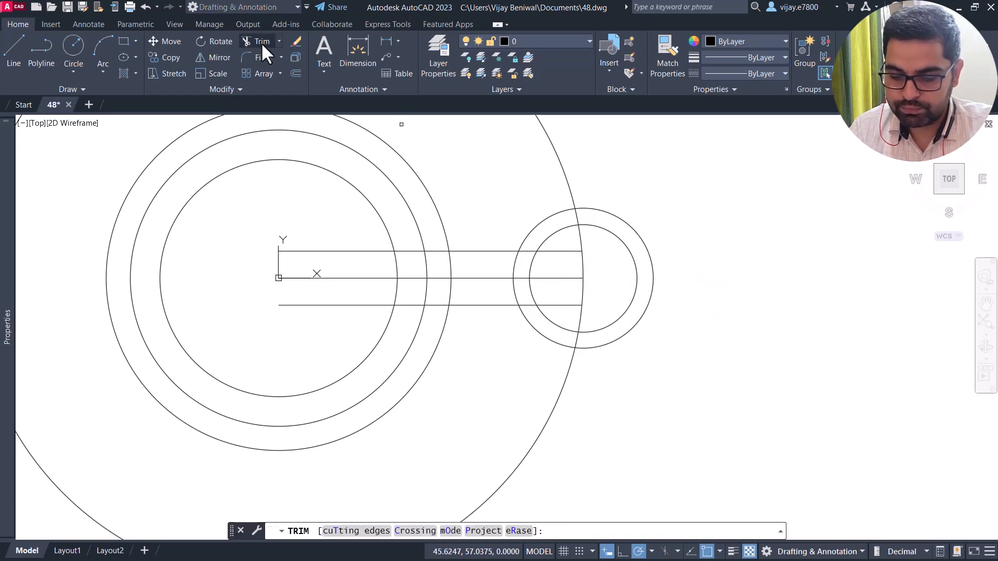
click(560, 247)
click(568, 308)
key(Return)
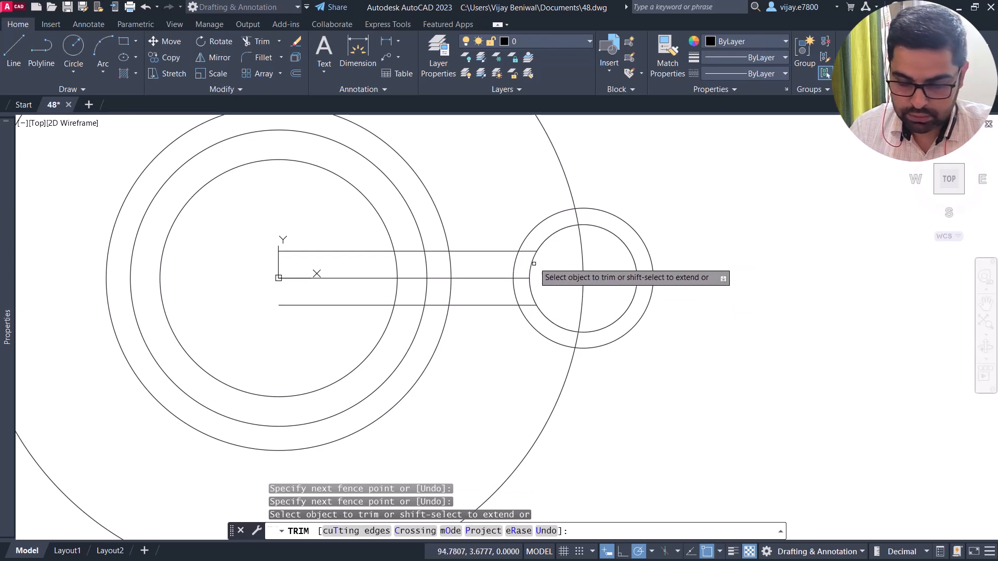
Step: Trim the line pieces inside the 26-radius circle, its arc between the parallel lines, and the middle line beyond the central circles
click(534, 239)
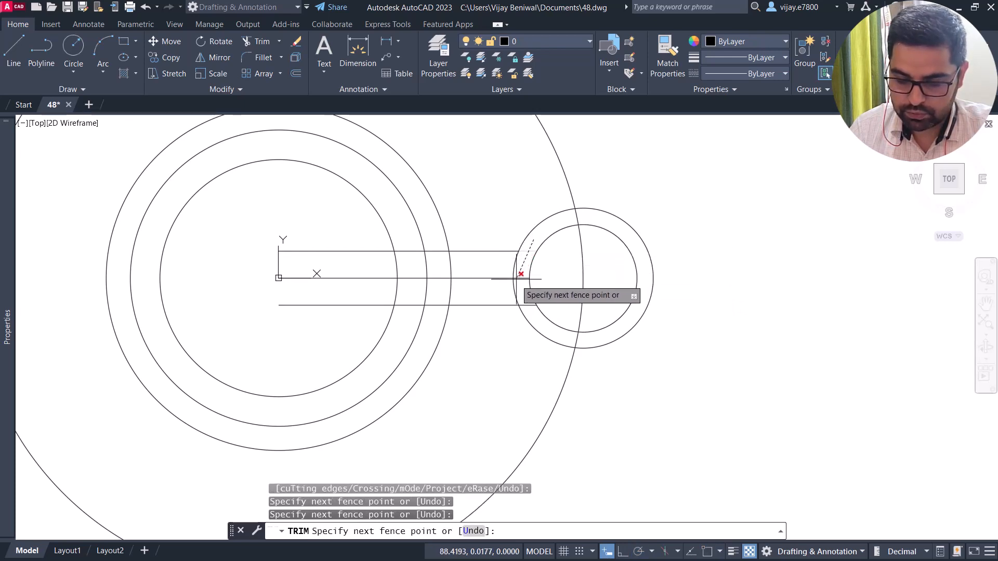
key(Return)
click(514, 271)
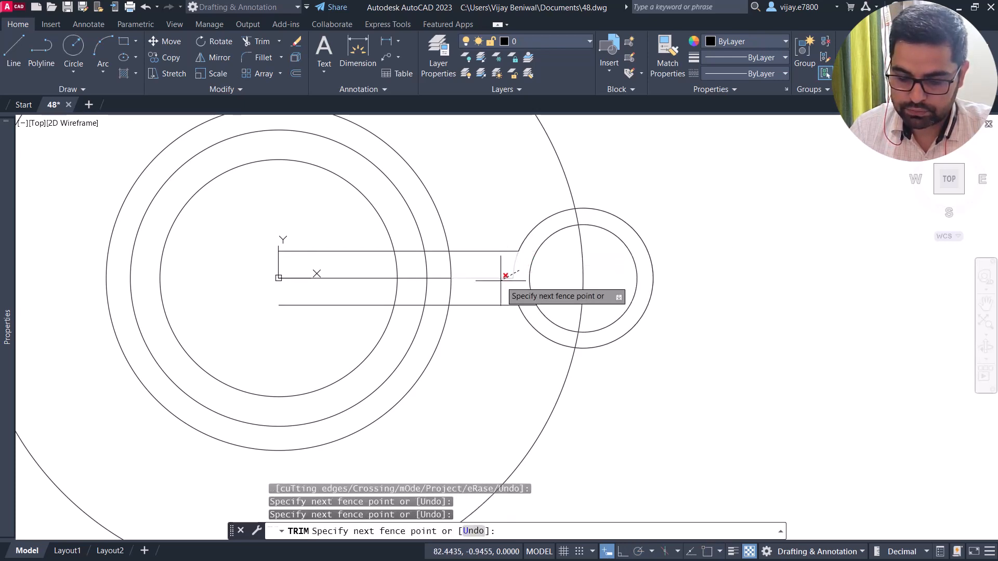
click(502, 280)
key(Return)
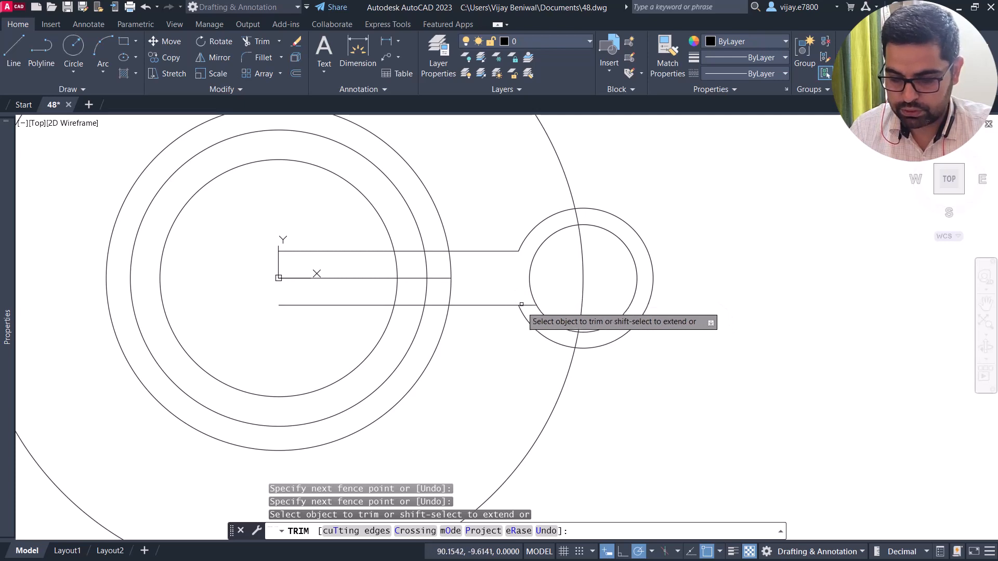
click(527, 305)
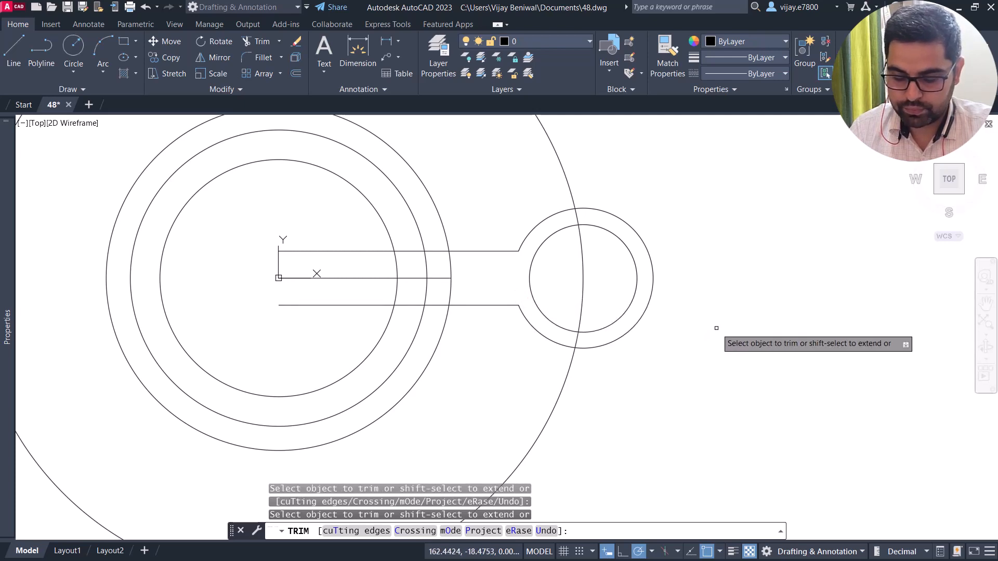
key(Escape)
Step: Delete the remaining piece of the middle horizontal line inside the central circles
scroll(593, 276, down, 2)
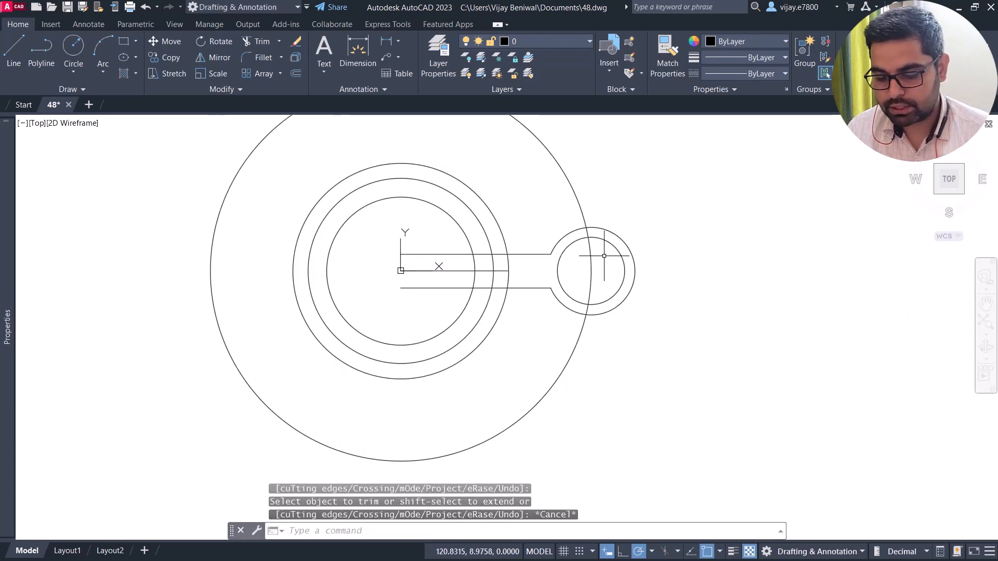
scroll(601, 253, up, 2)
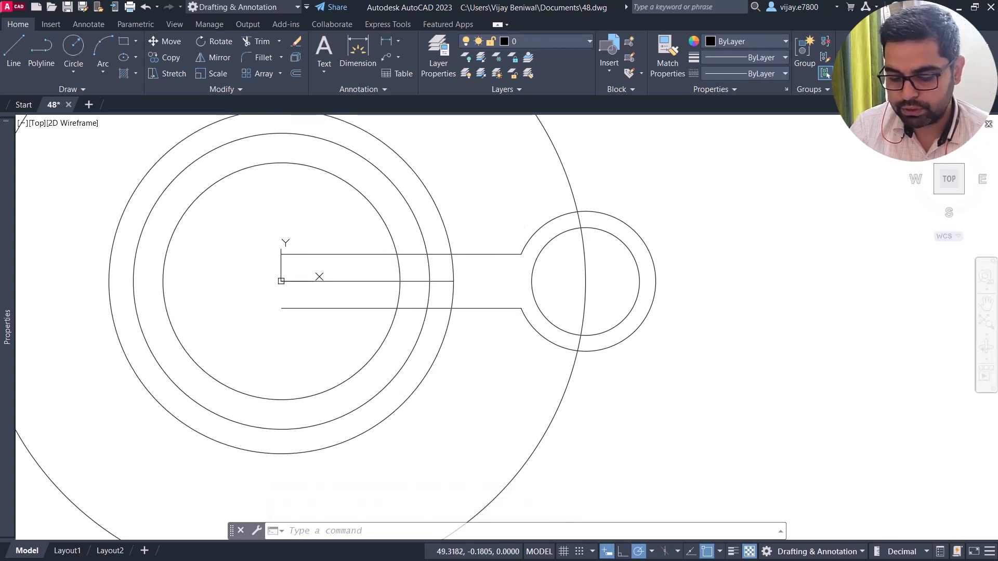
key(Delete)
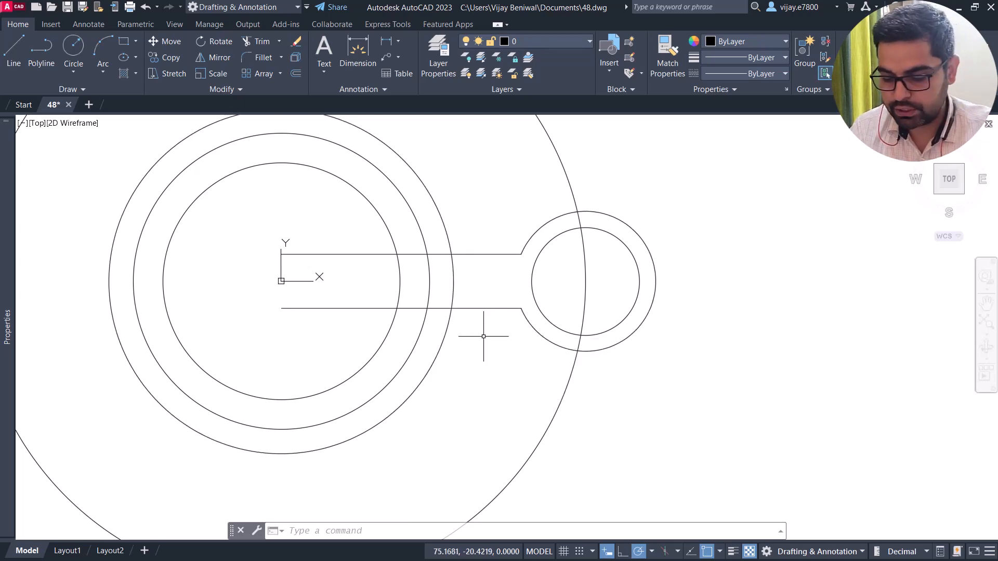
Step: Fillet the lower side of the 26-radius arc to the largest of the three central circles with a radius of 40
click(263, 57)
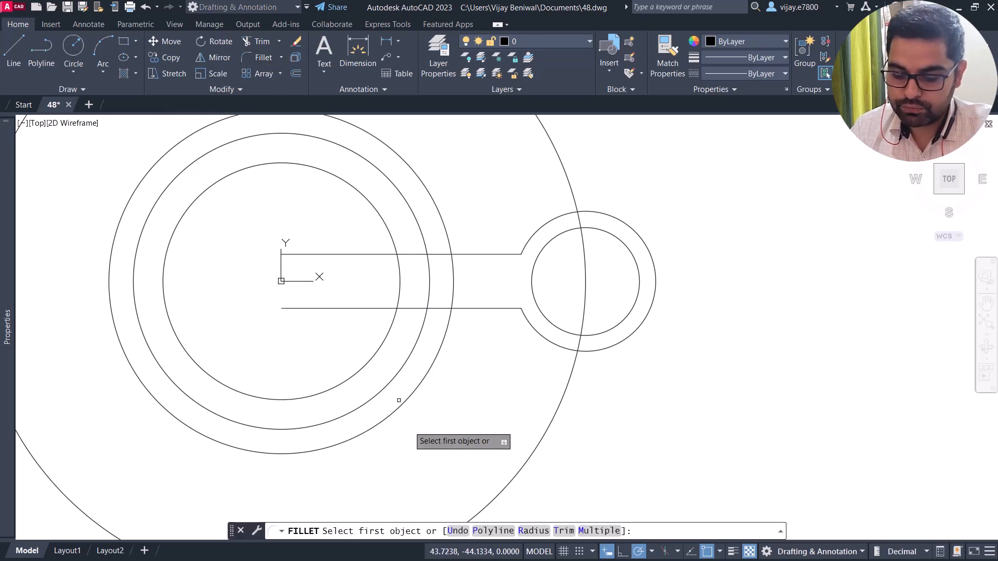
click(534, 532)
text(40)
key(Return)
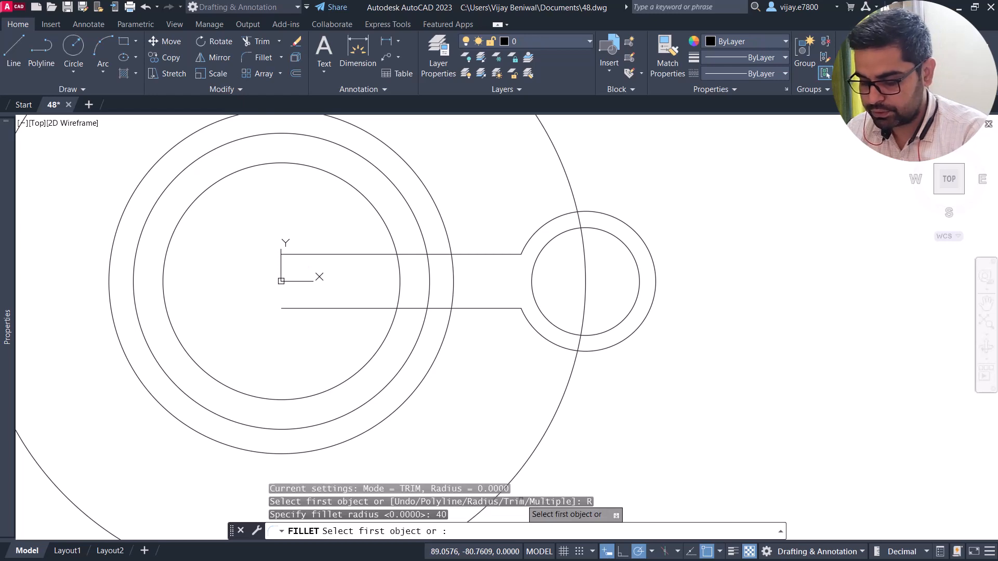
click(535, 330)
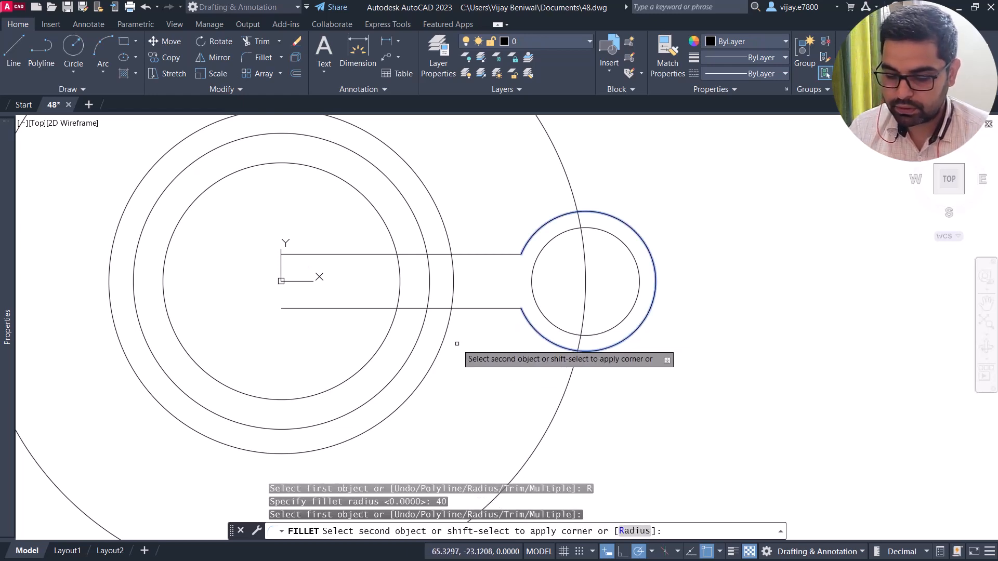
click(442, 339)
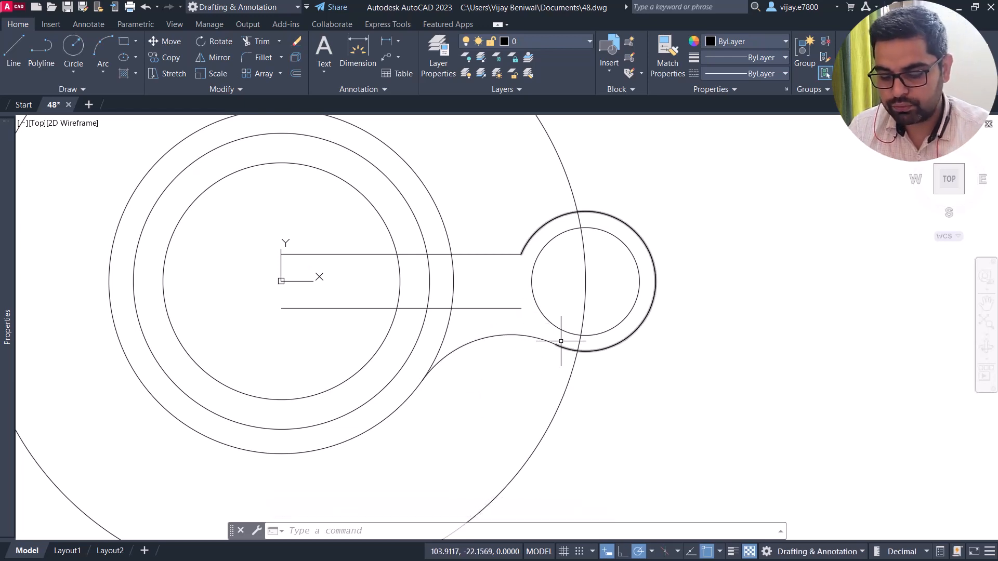
Step: Extend the shortened 26-radius arc past the fillet back to the end of the lower horizontal line
click(278, 41)
click(276, 74)
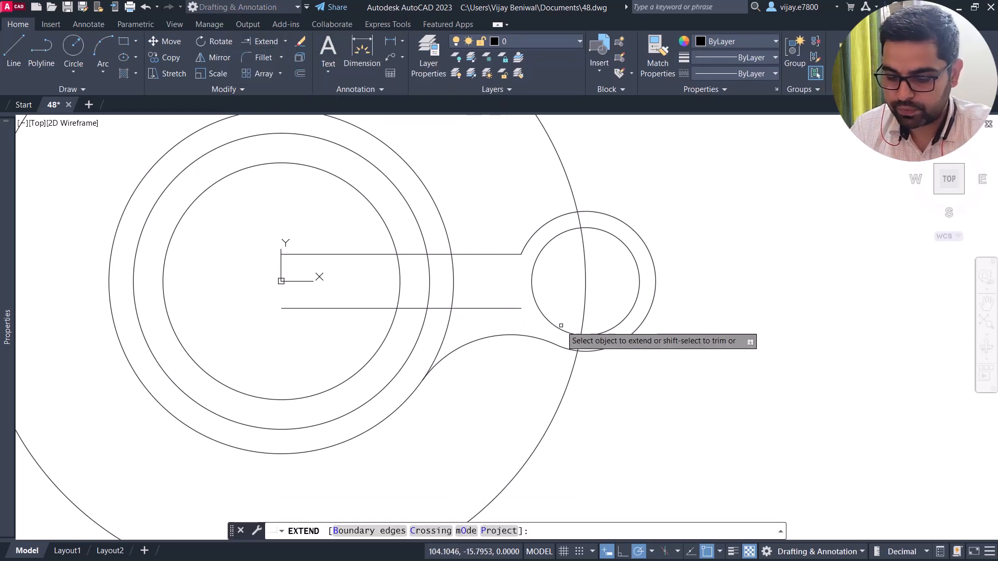
click(564, 346)
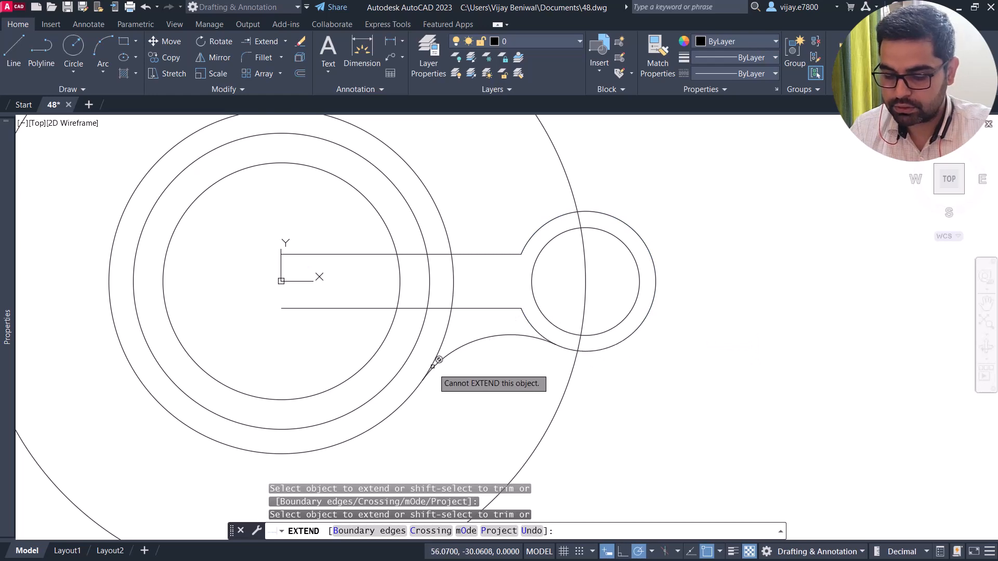
scroll(470, 361, down, 2)
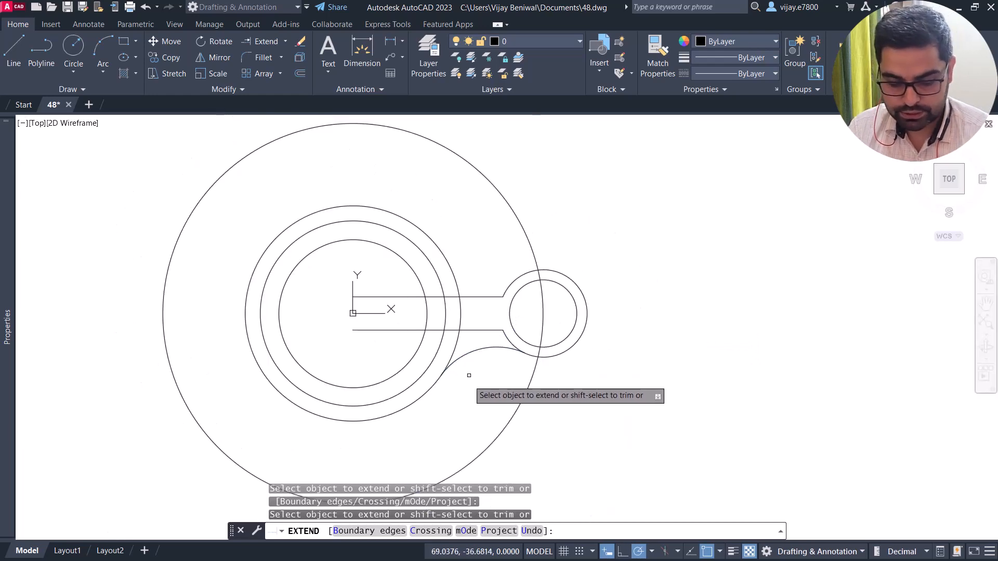
scroll(483, 362, down, 1)
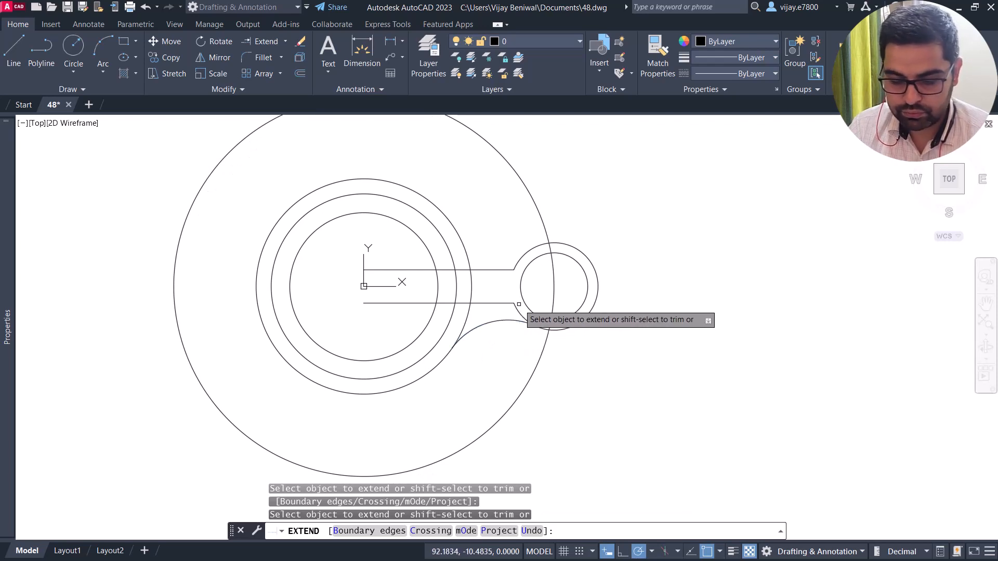
key(Escape)
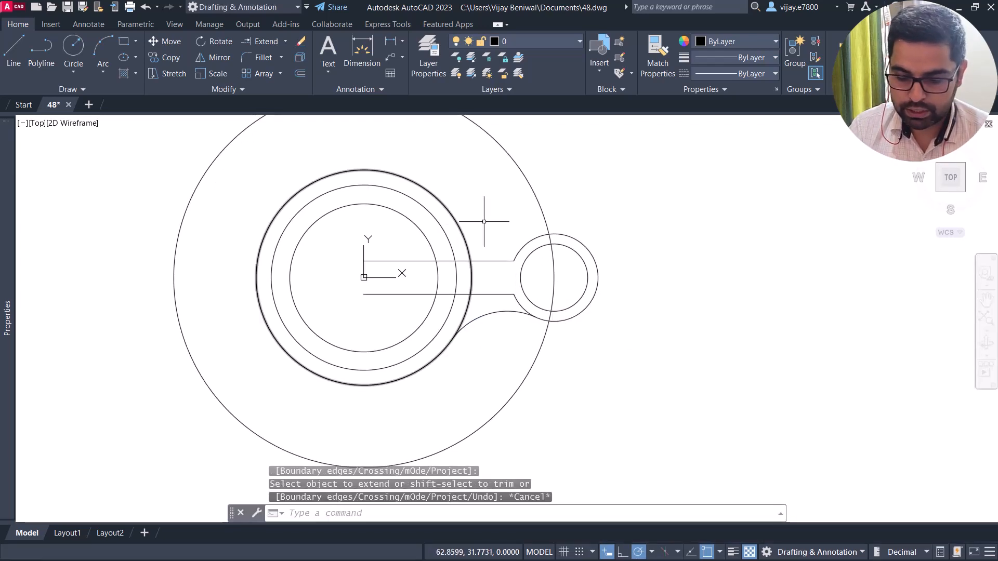
Step: Create an associative polar array of the 20-radius circle and the 26-radius arc around the origin, with 4 items over 360 degrees
click(502, 211)
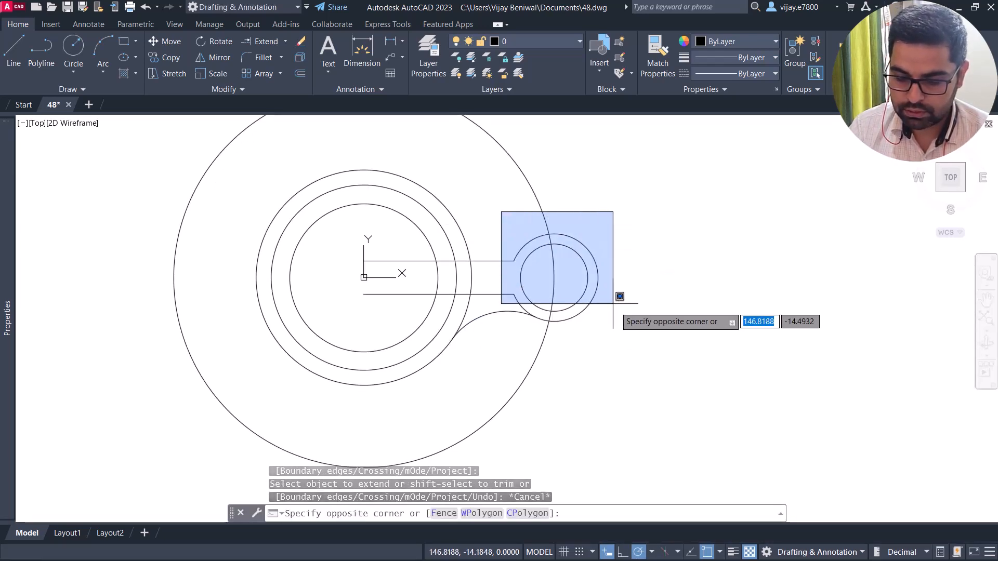
click(635, 339)
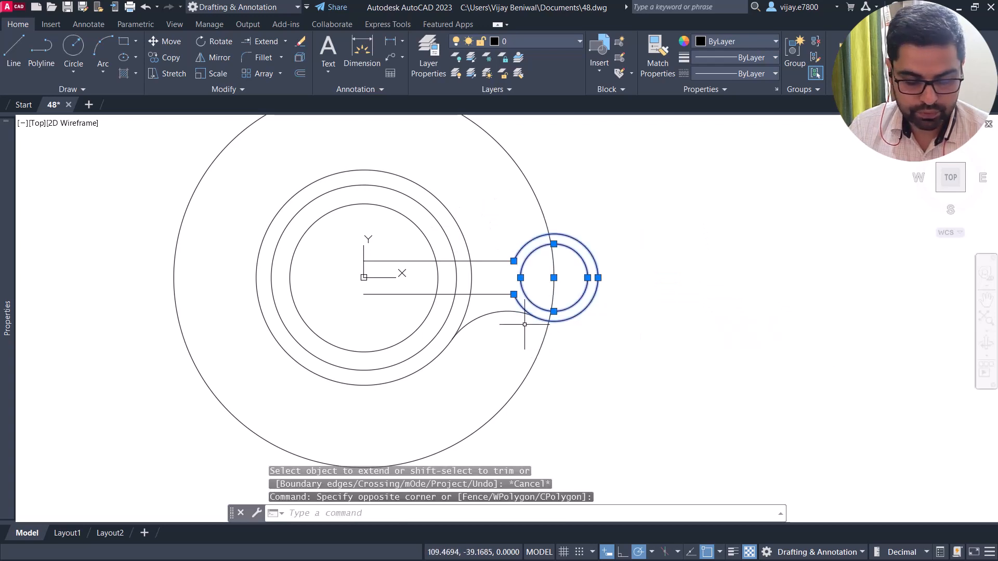
click(280, 73)
click(271, 135)
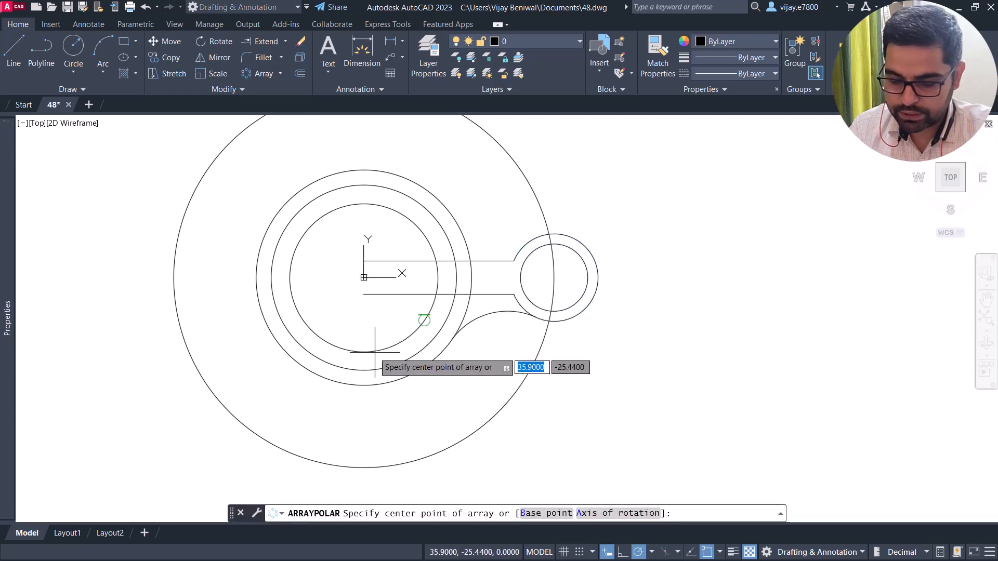
click(364, 277)
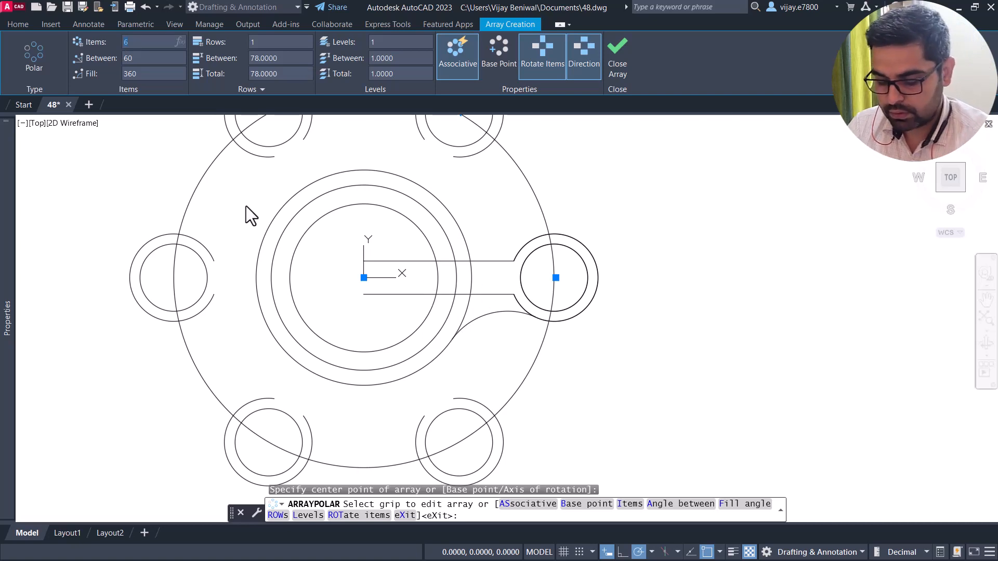
key(Return)
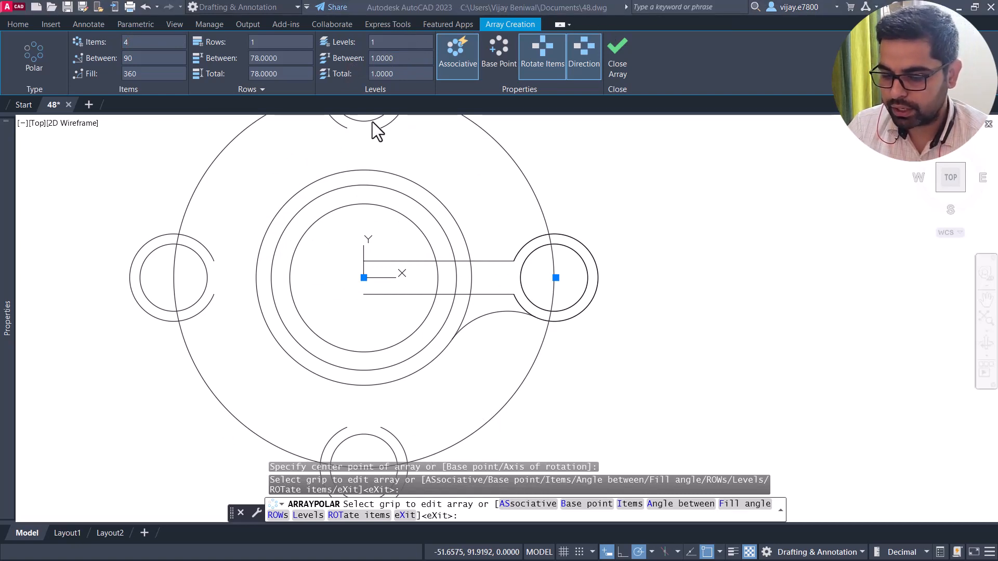
click(617, 68)
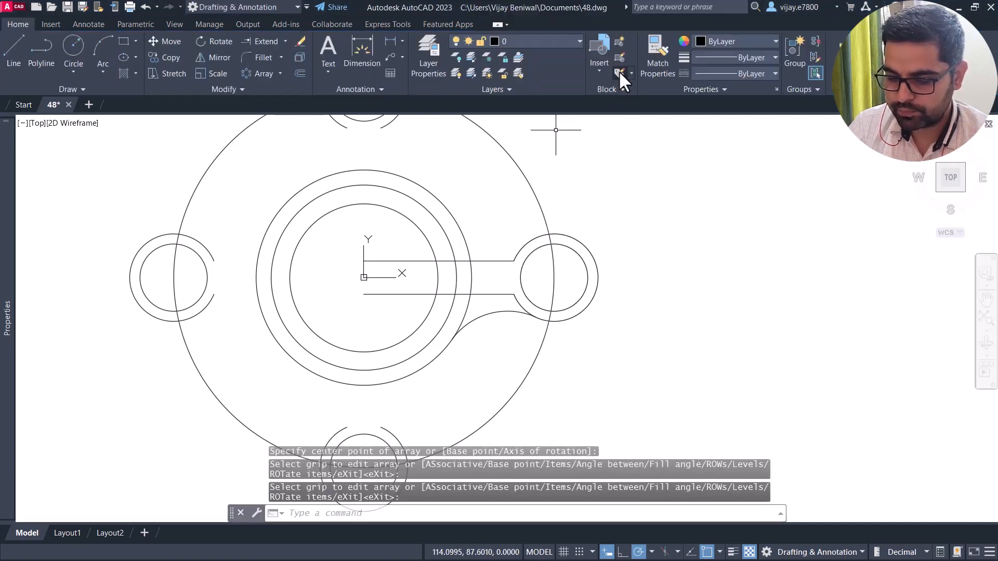
text(p)
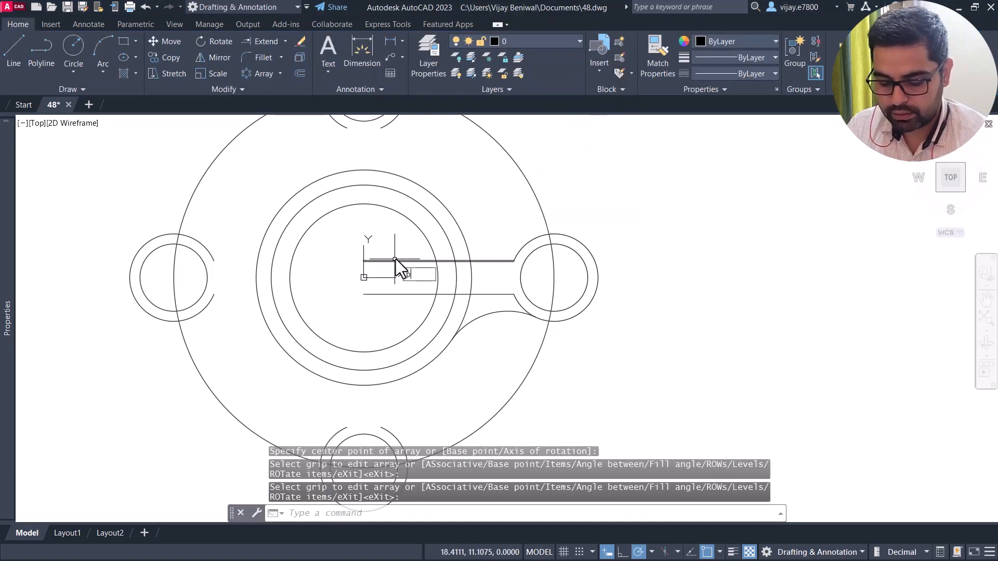
text(ed)
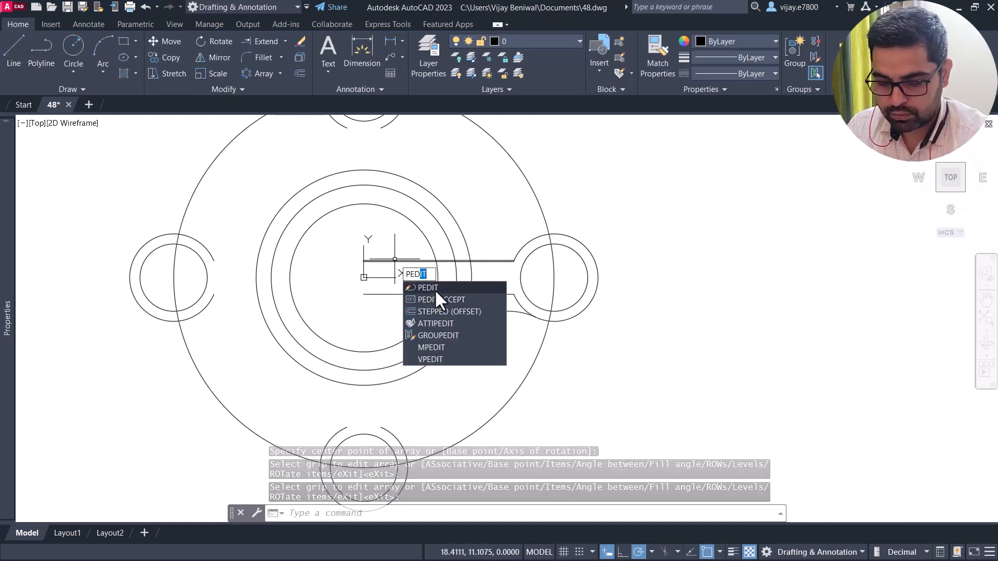
key(Escape)
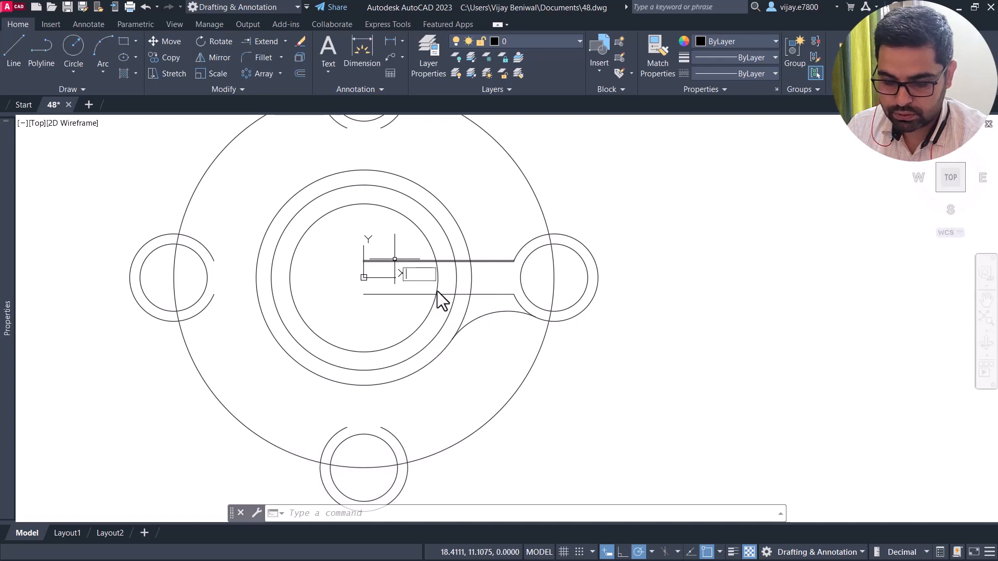
Step: Undo the last polar array and redo it with the lobe circles plus both arm lines, 4 associative items over 360 degrees around the origin
key(ctrl+z)
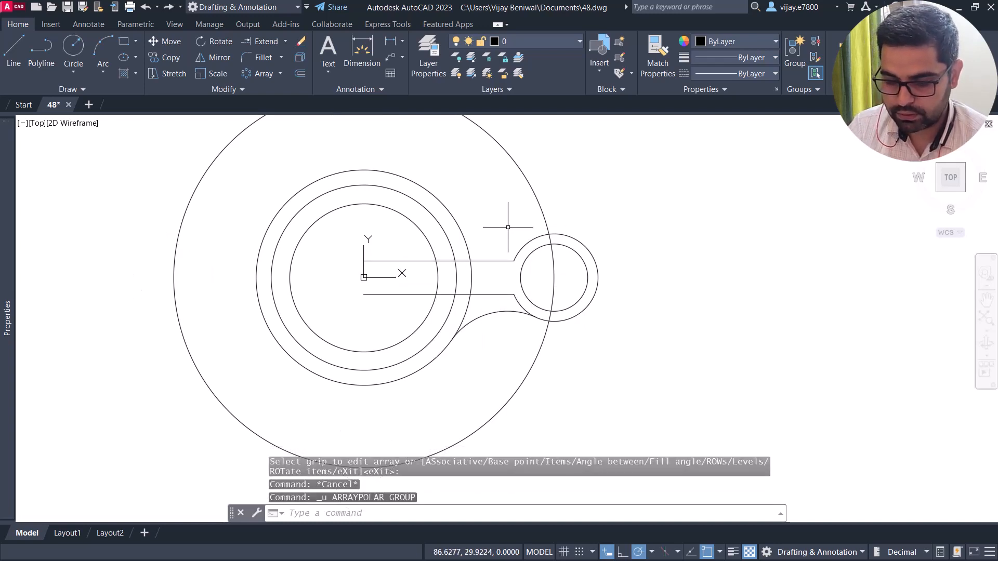
click(508, 227)
click(611, 335)
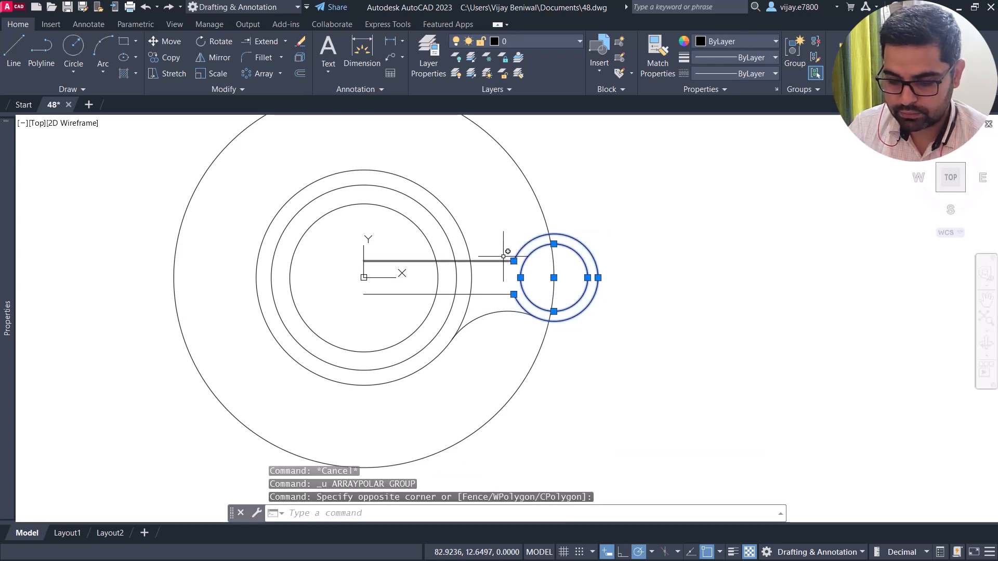
click(504, 257)
click(495, 301)
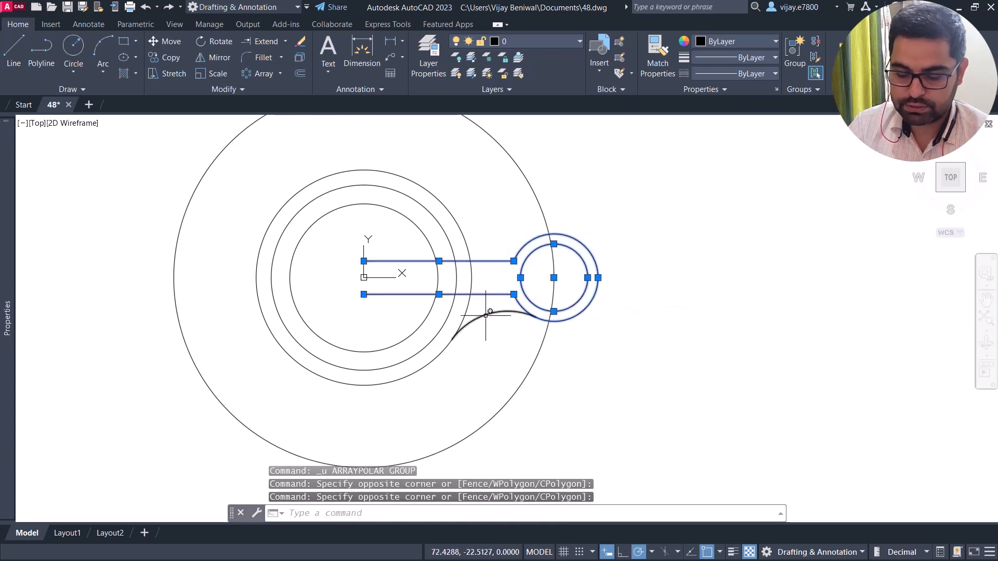
click(260, 74)
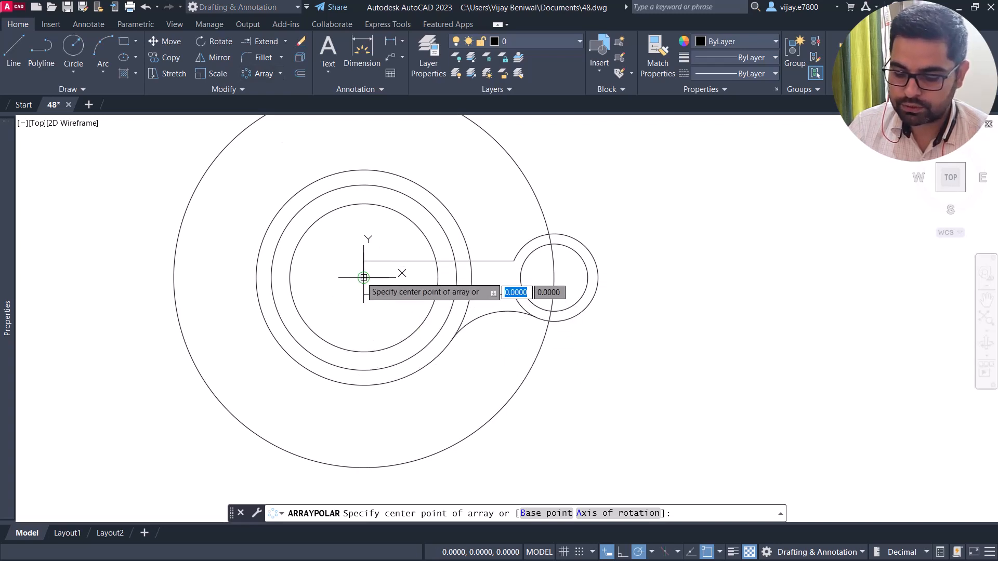
click(364, 278)
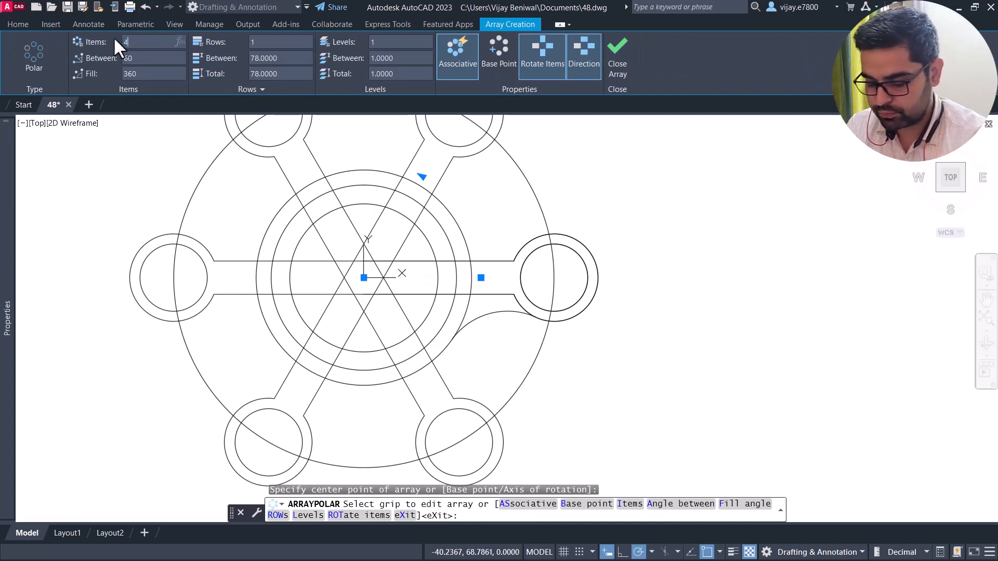
text(4)
key(Return)
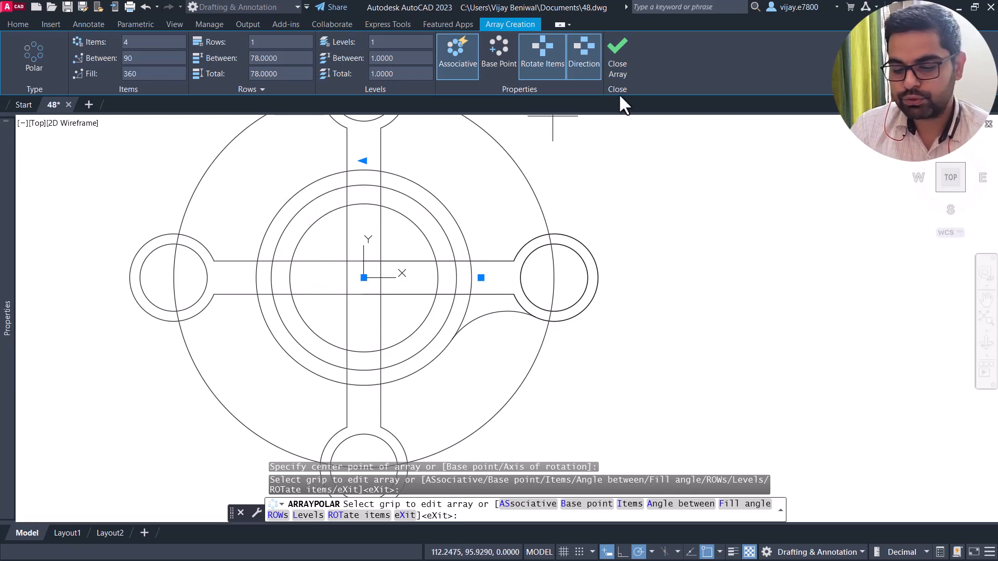
click(617, 70)
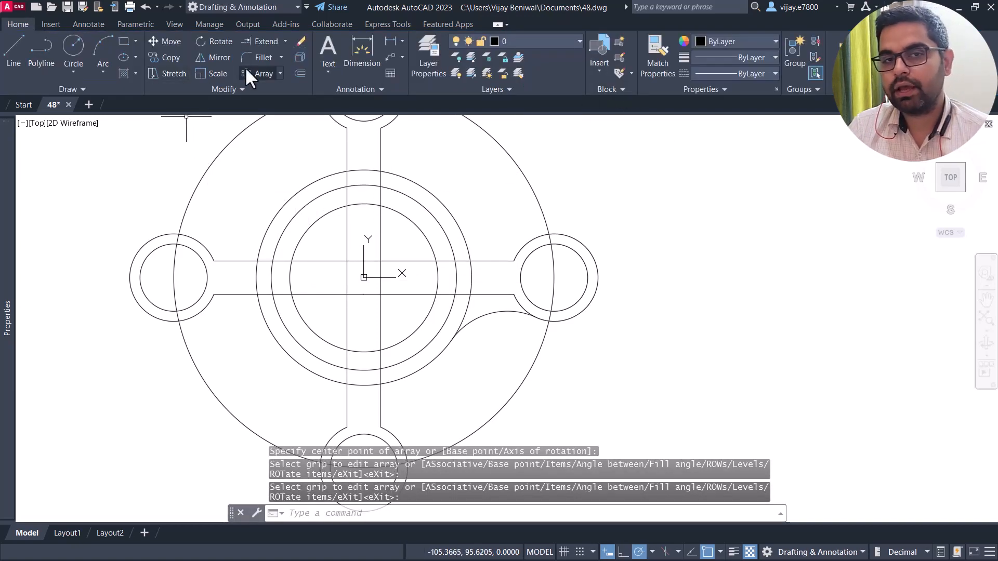
Step: Explode the polar array of lobes and arms into separate objects
click(301, 57)
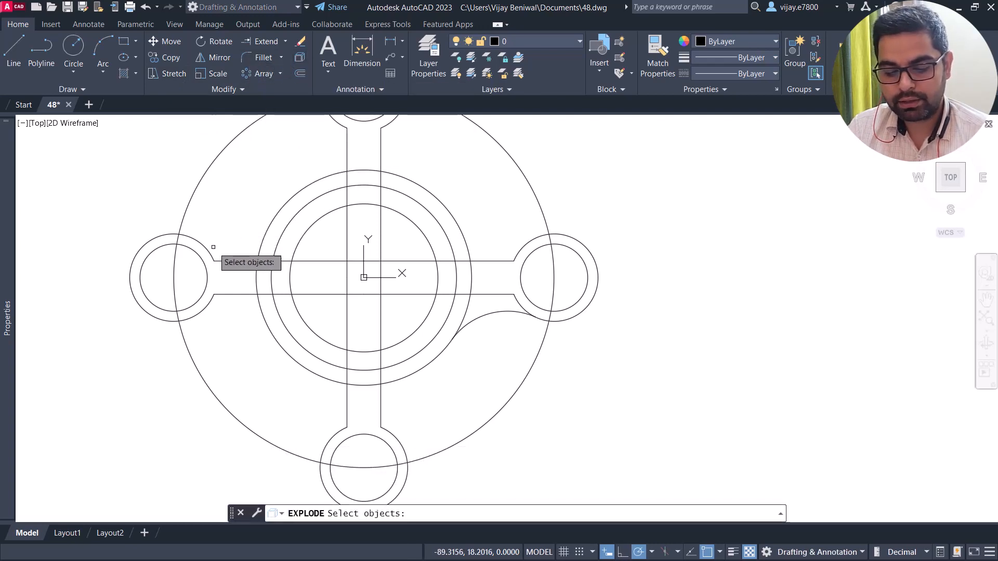
click(207, 250)
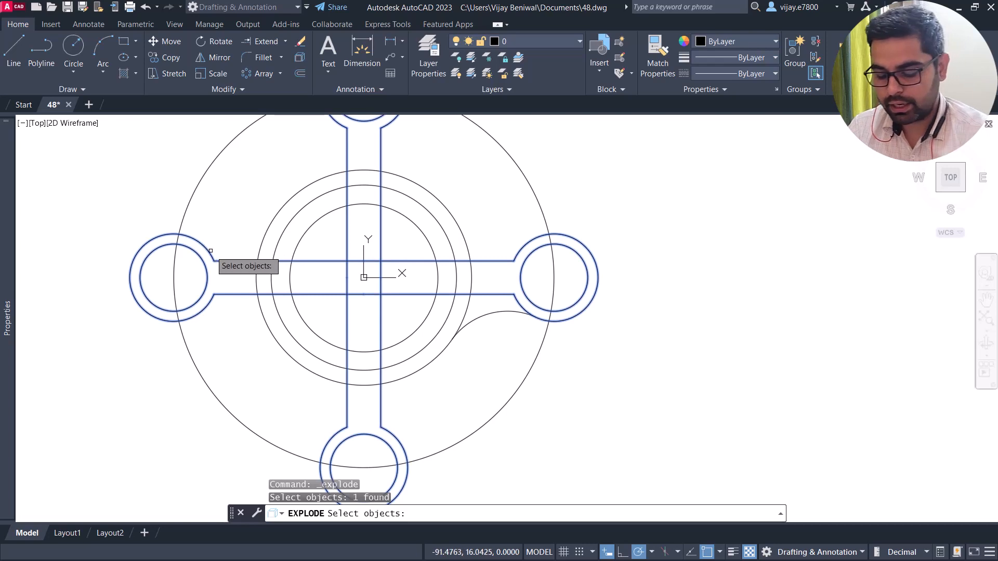
key(Return)
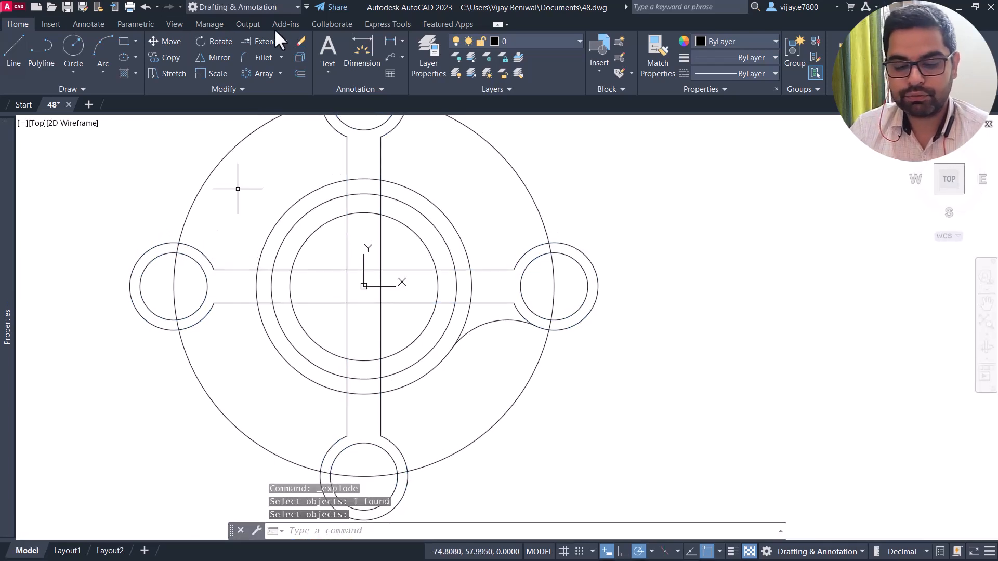
Step: Trim away all horizontal and vertical arm line segments inside the smallest central circle, including the short leftovers around the origin
click(285, 43)
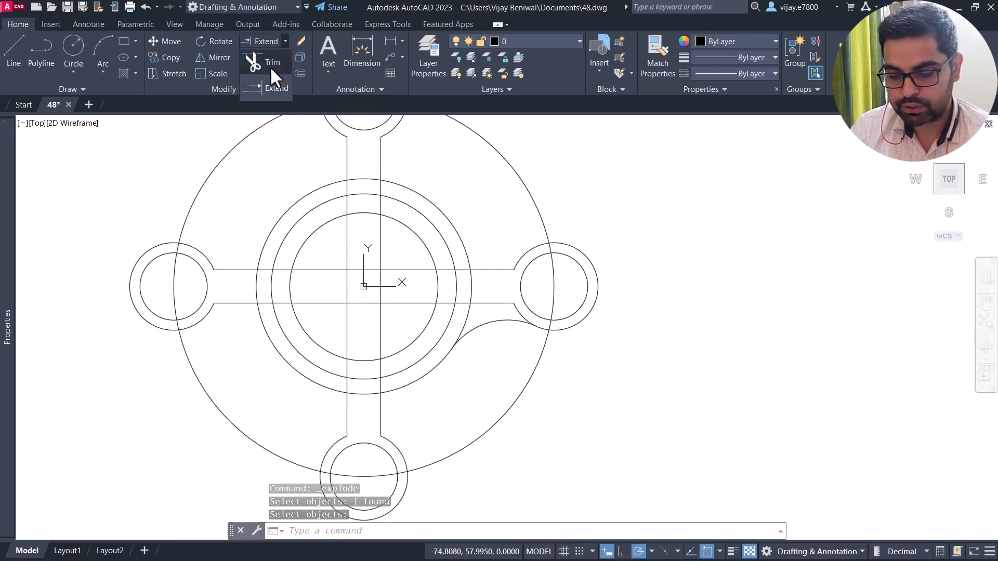
click(272, 63)
click(396, 252)
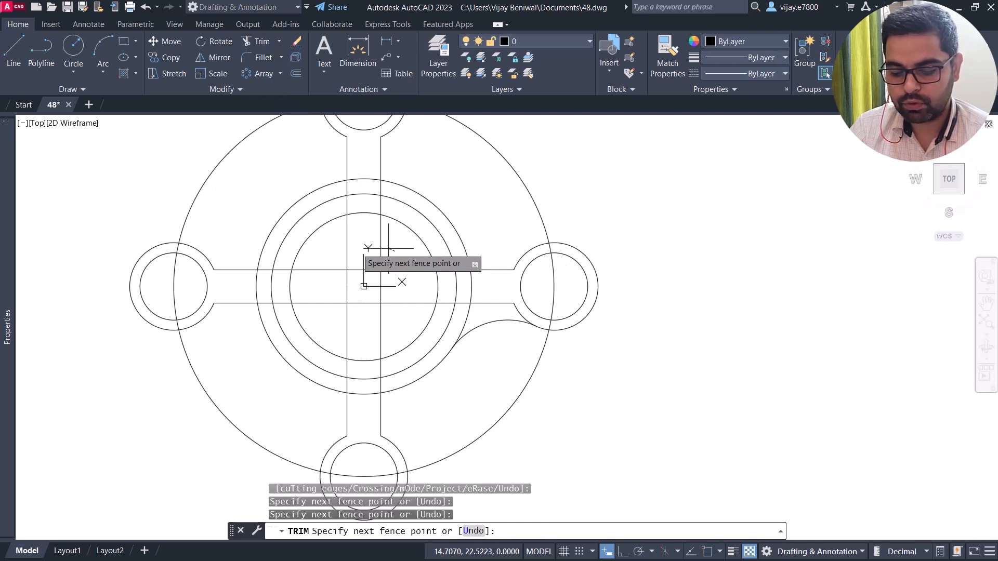
click(339, 245)
click(333, 255)
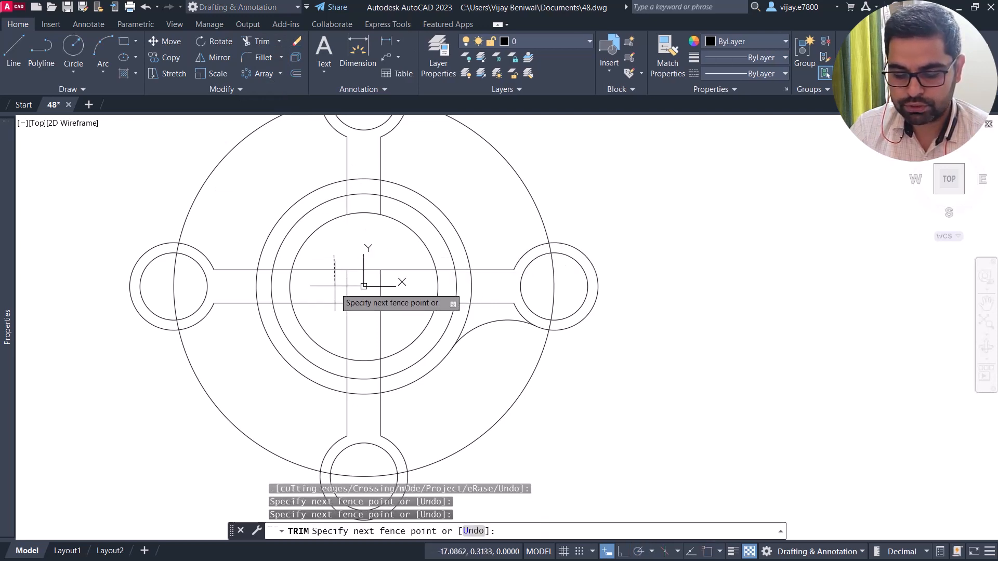
click(334, 314)
click(410, 262)
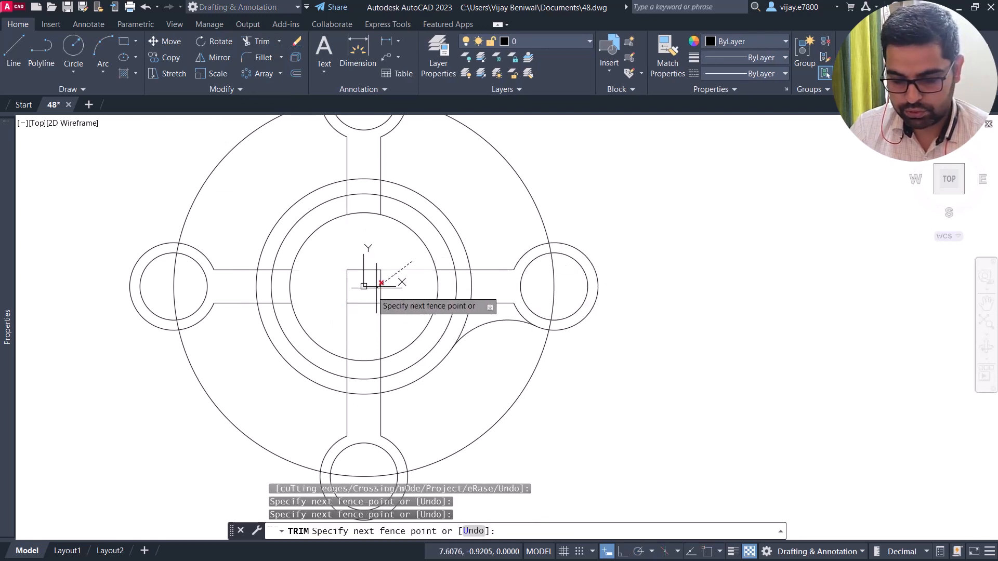
click(334, 318)
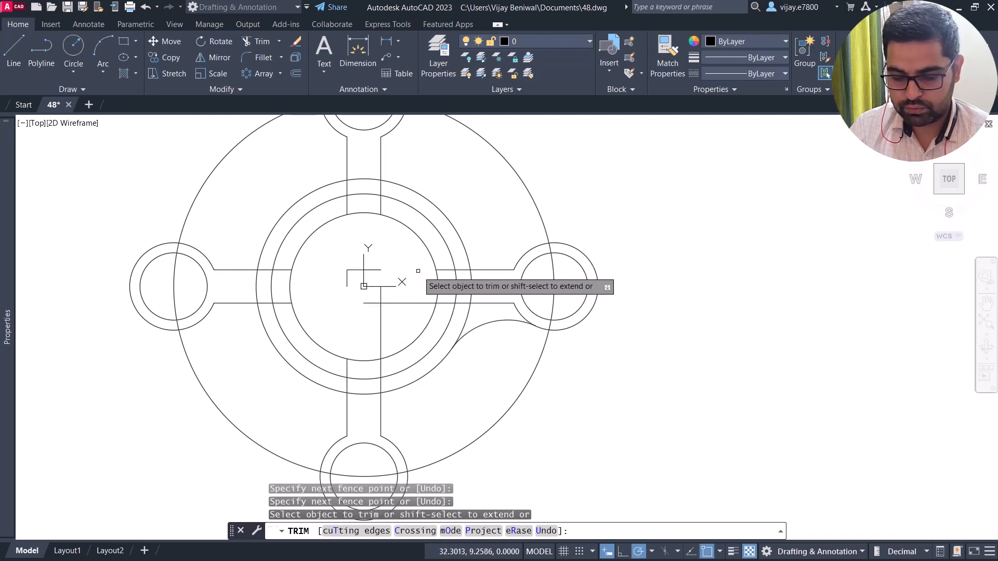
click(395, 294)
click(403, 321)
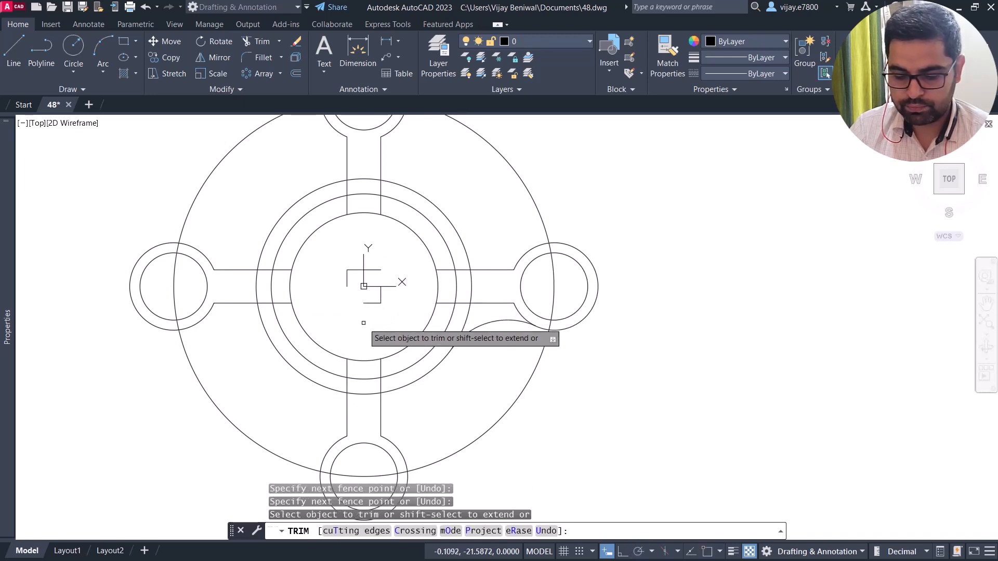
click(401, 319)
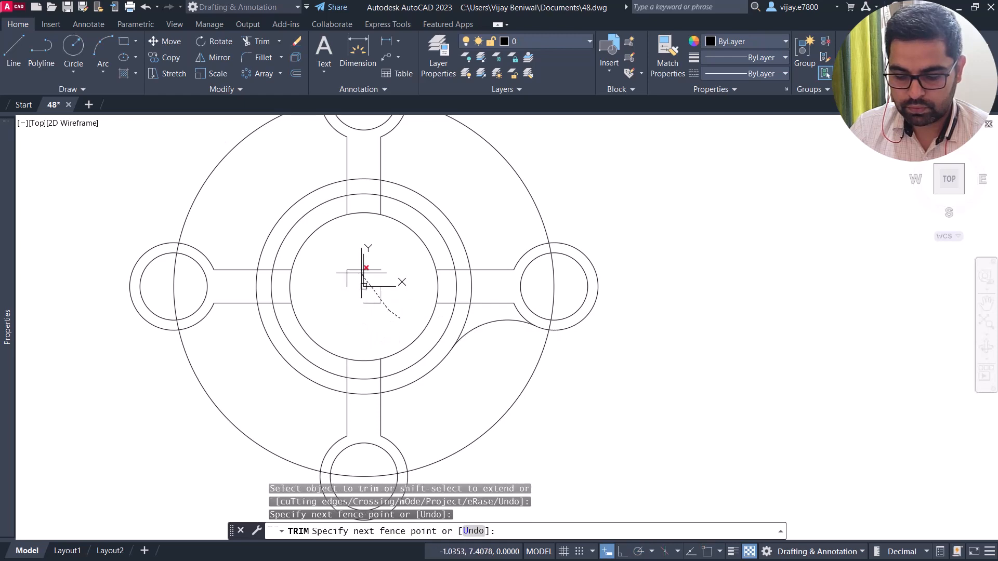
click(367, 256)
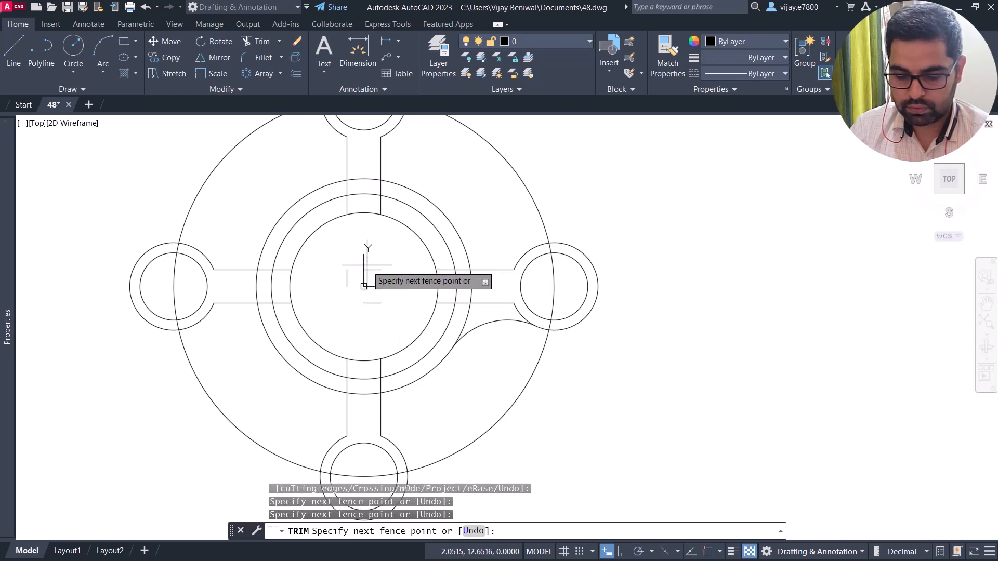
key(Return)
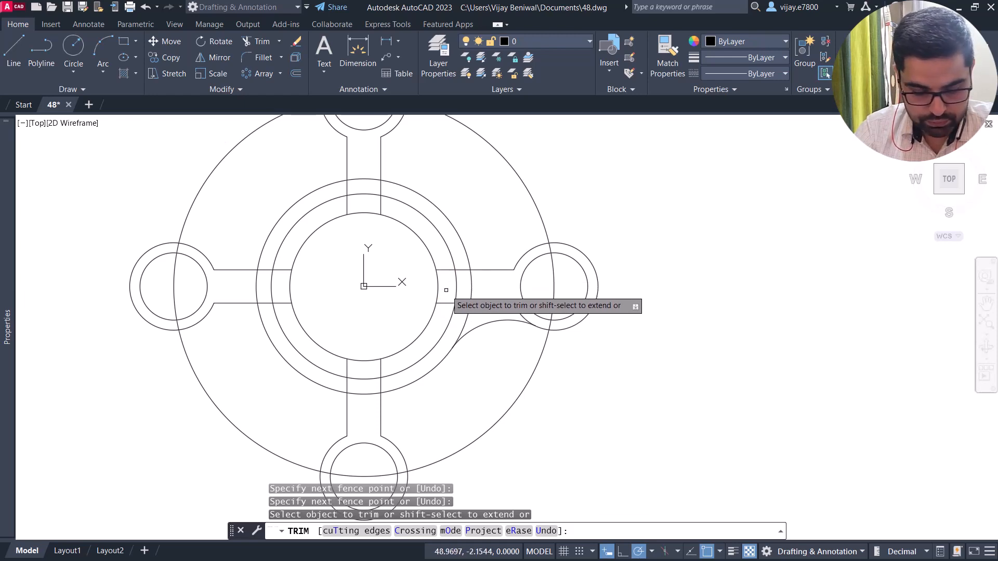
Step: Trim the largest central circle between the end of the 40-radius fillet and the right-hand line of the upper arm
click(465, 250)
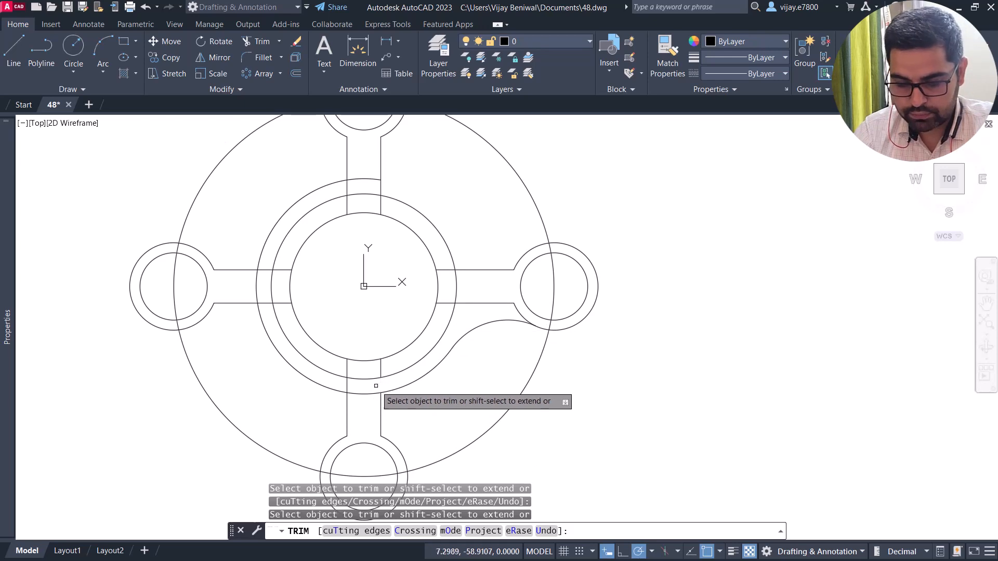
right_click(317, 411)
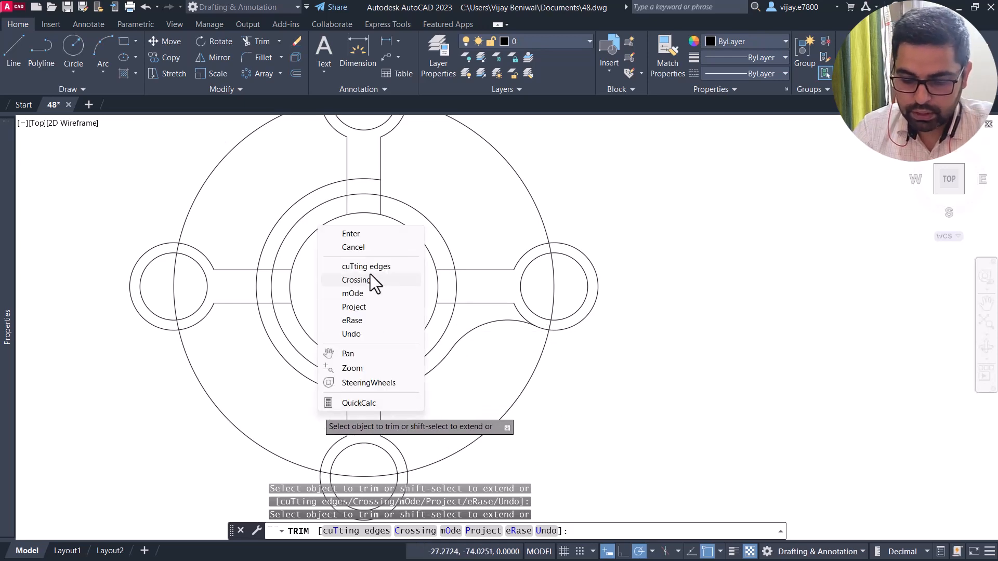
click(363, 235)
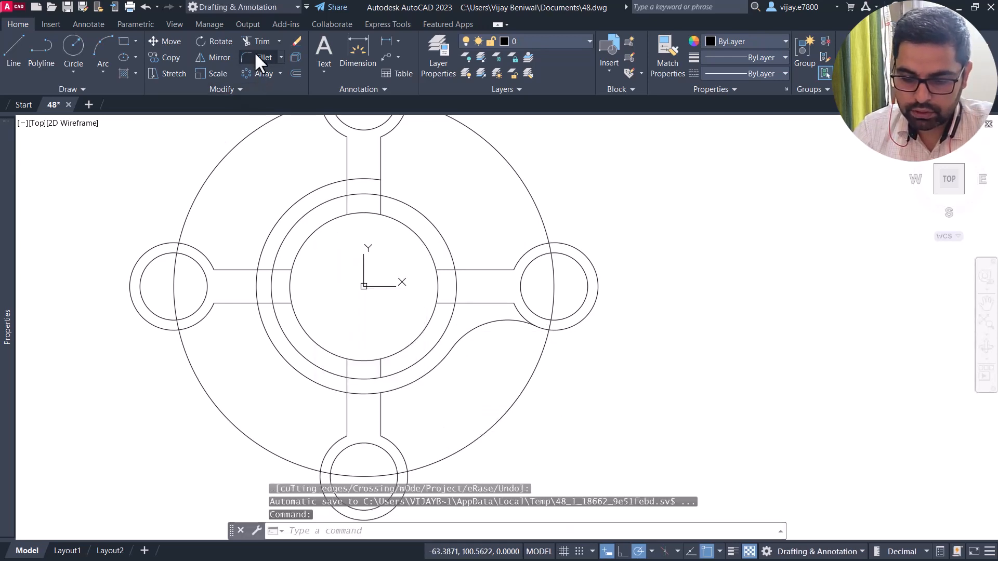
Step: Fillet the remaining arc of the largest central circle to the right side of the bottom lobe's outer arc, keeping the 40 radius
click(258, 56)
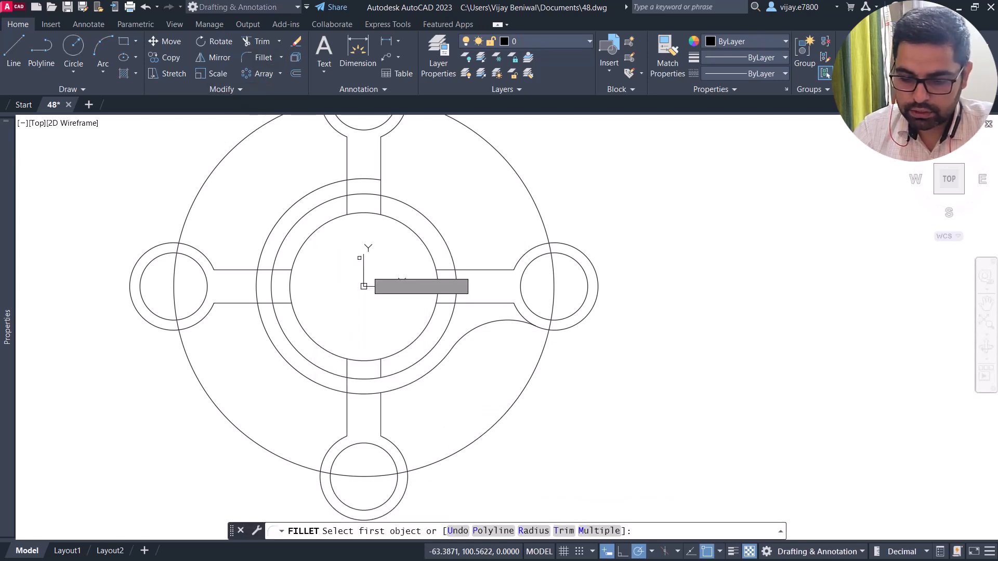
click(402, 389)
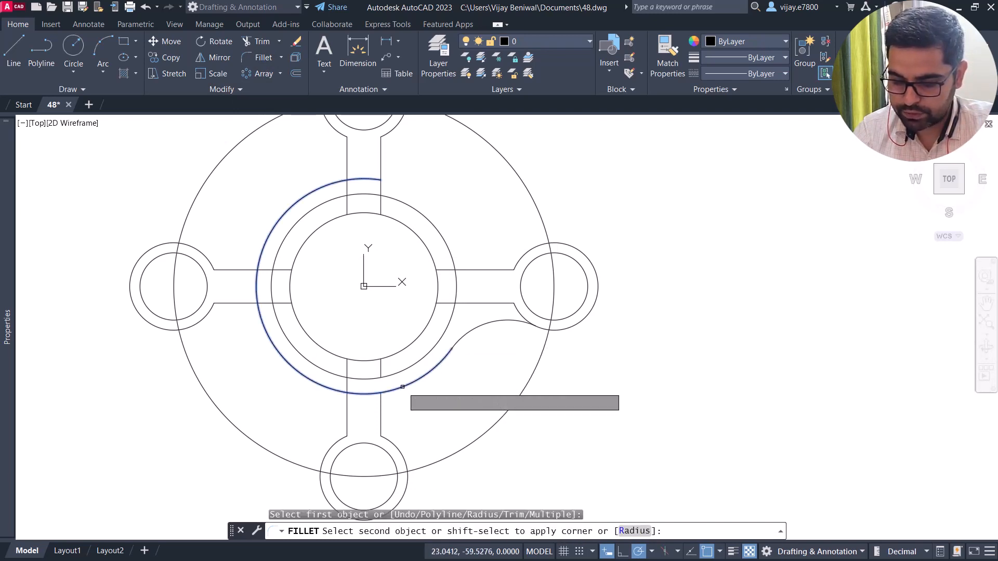
click(384, 432)
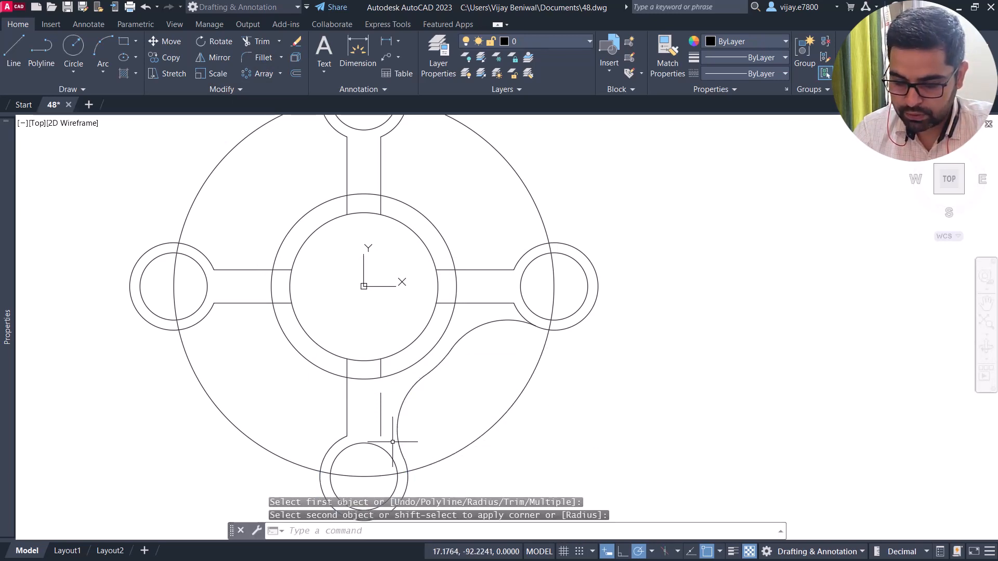
scroll(433, 399, up, 2)
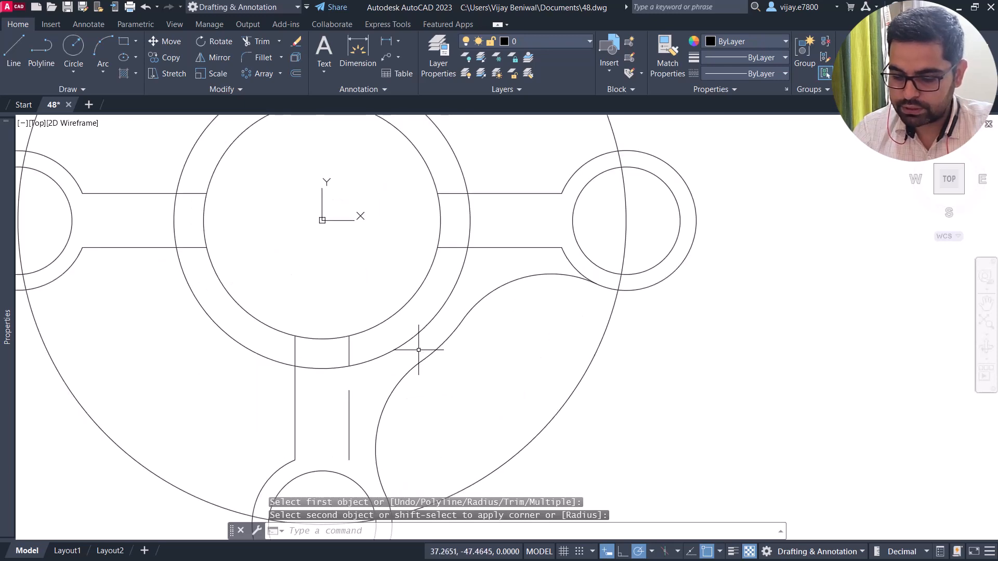
scroll(388, 367, down, 2)
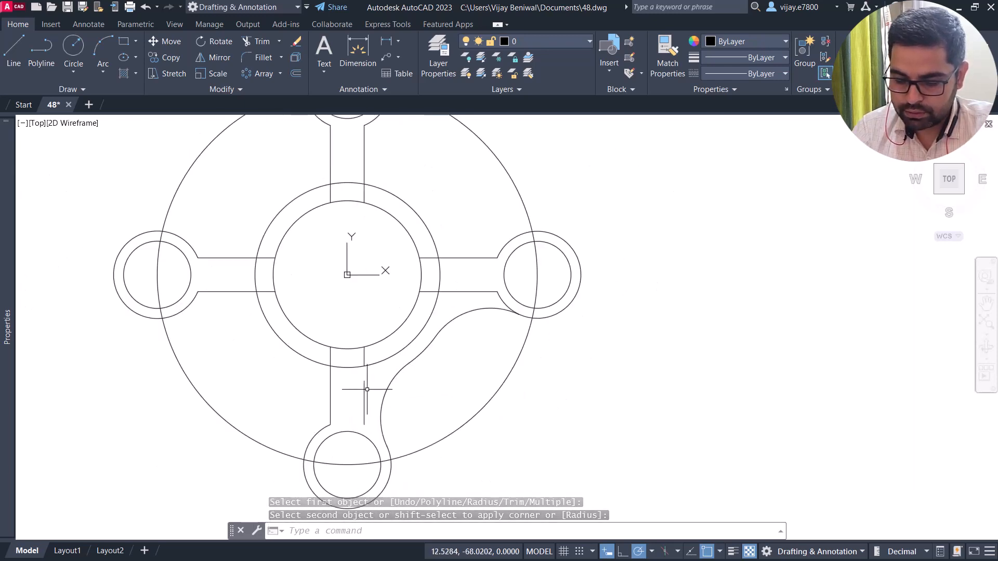
Step: Extend the bottom arm's right-hand line up across its gap and the bottom lobe's outer arc back to that line's lower end
click(278, 42)
click(270, 91)
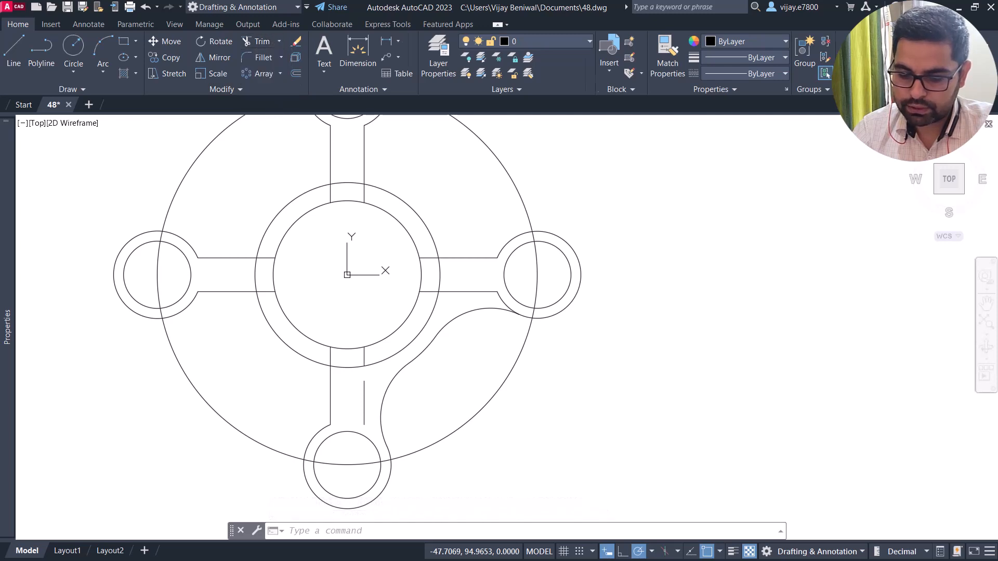
click(363, 385)
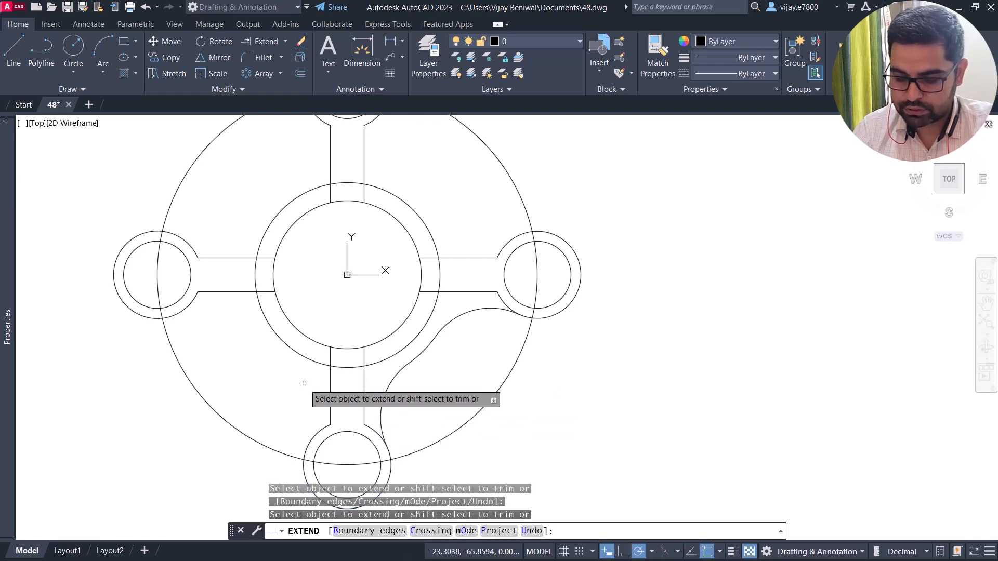
right_click(569, 393)
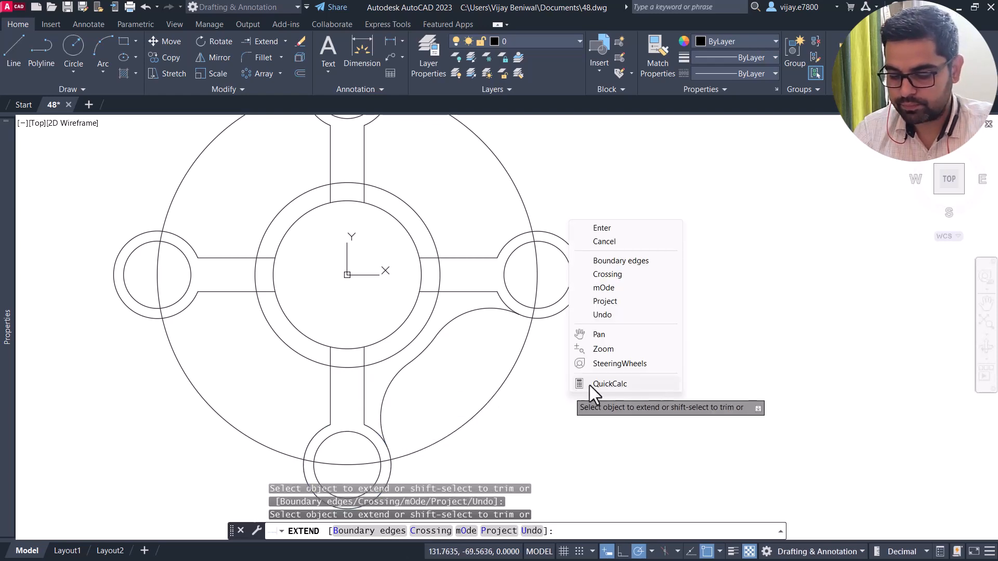
click(618, 236)
Step: Change the color of the large circle through the four lobe centers to 205,105,40
click(546, 394)
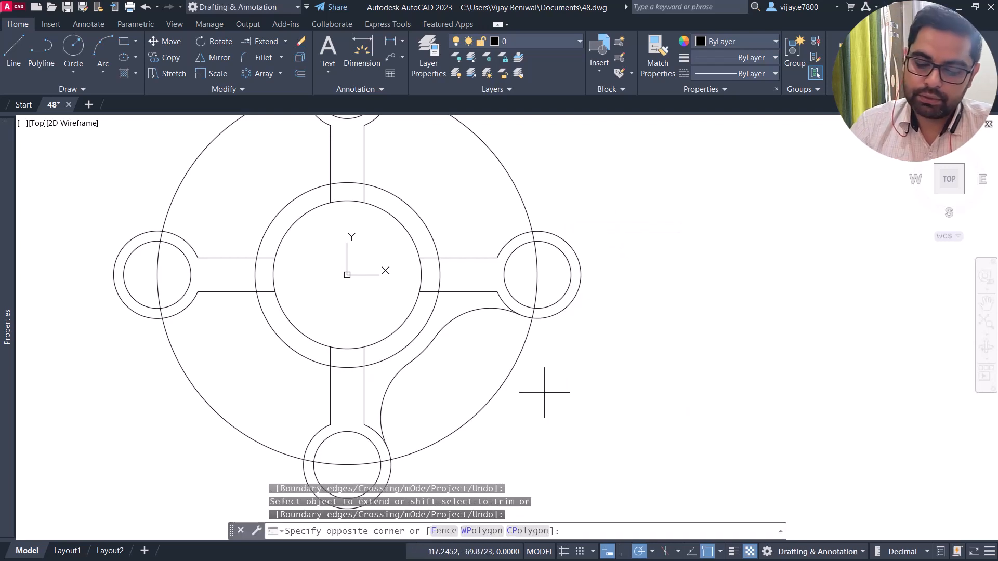
click(470, 350)
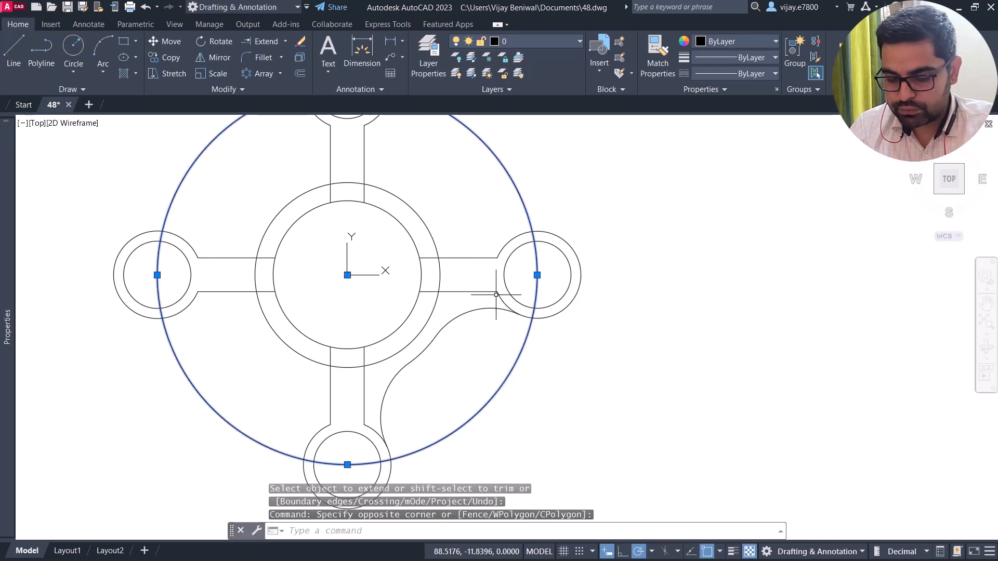
scroll(268, 266, down, 2)
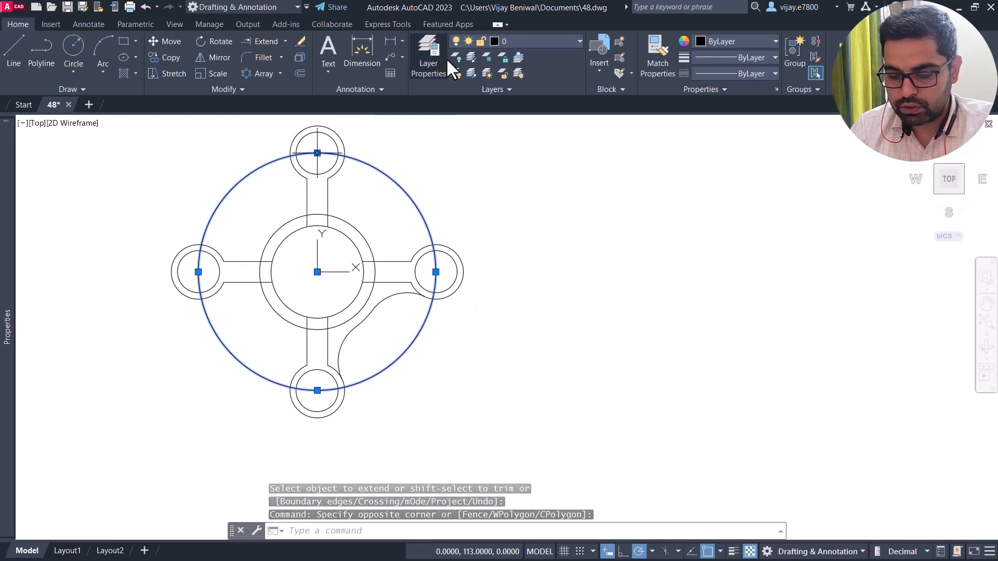
click(724, 45)
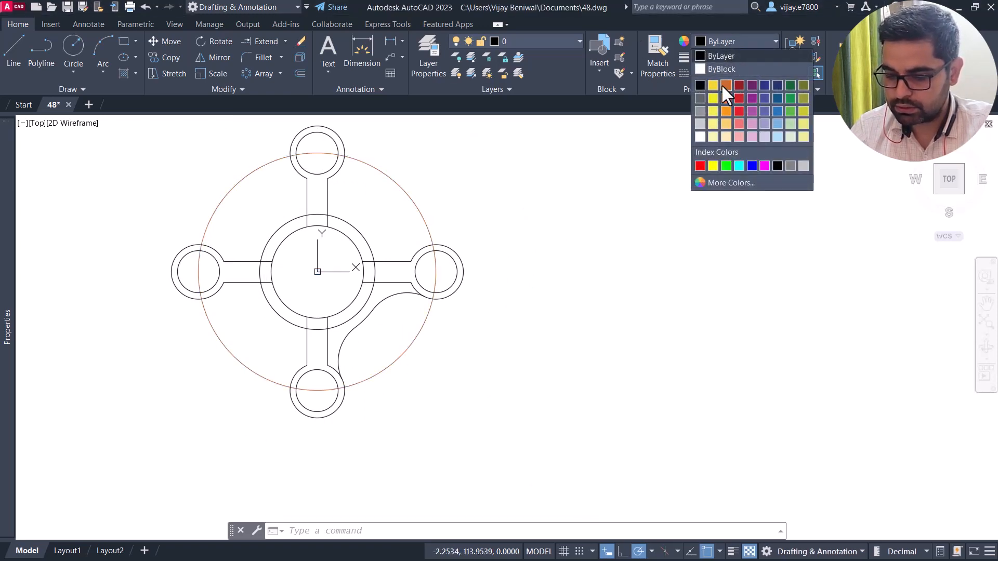
click(722, 85)
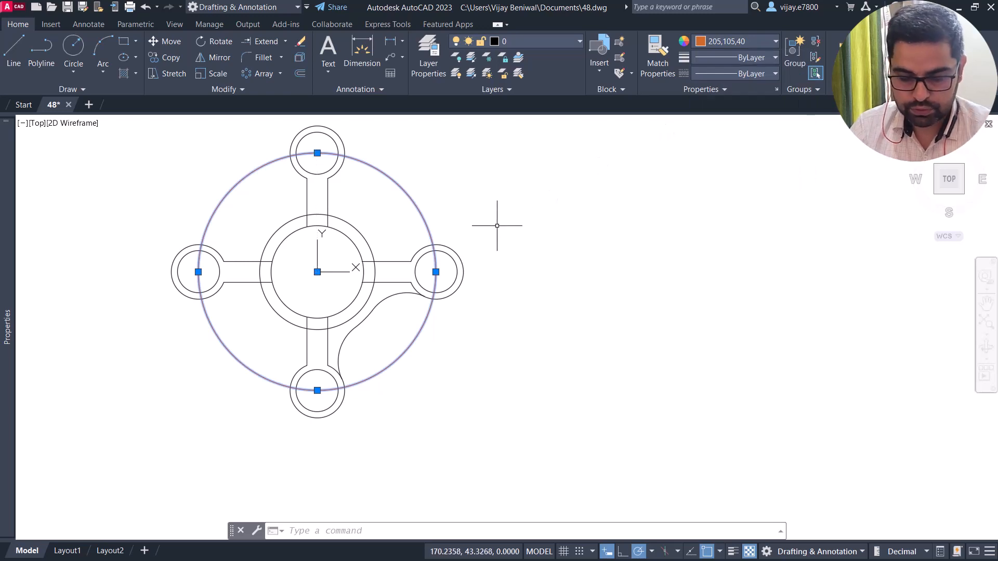
key(Escape)
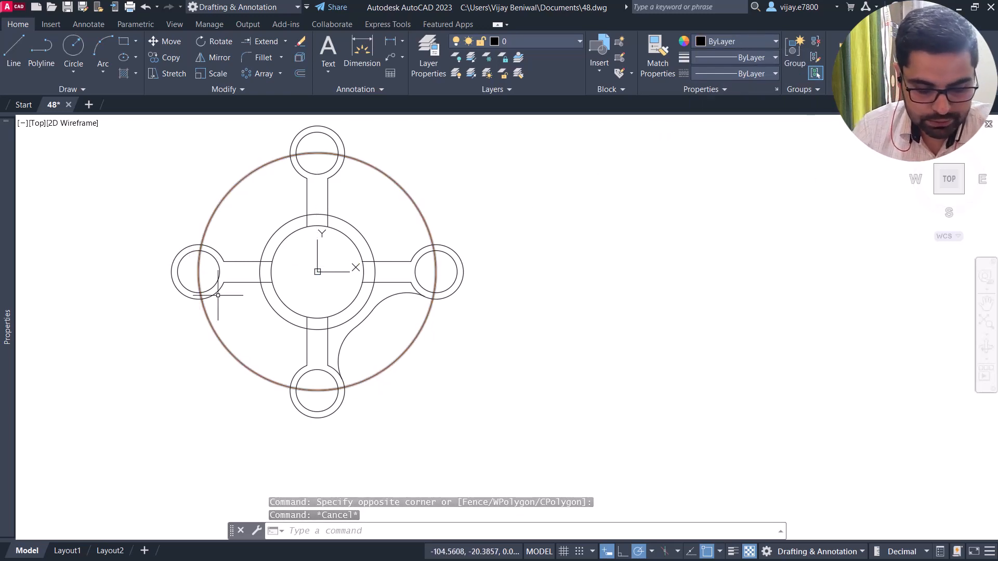
Step: Mirror the three connected contour arcs between the right and bottom lobes about the vertical centerline, keeping the originals
scroll(311, 326, up, 2)
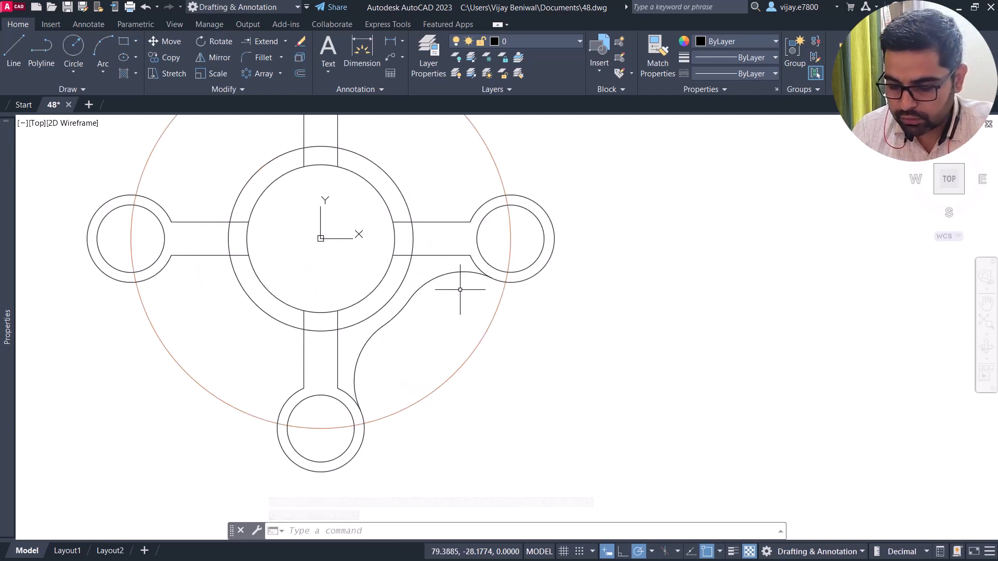
click(484, 288)
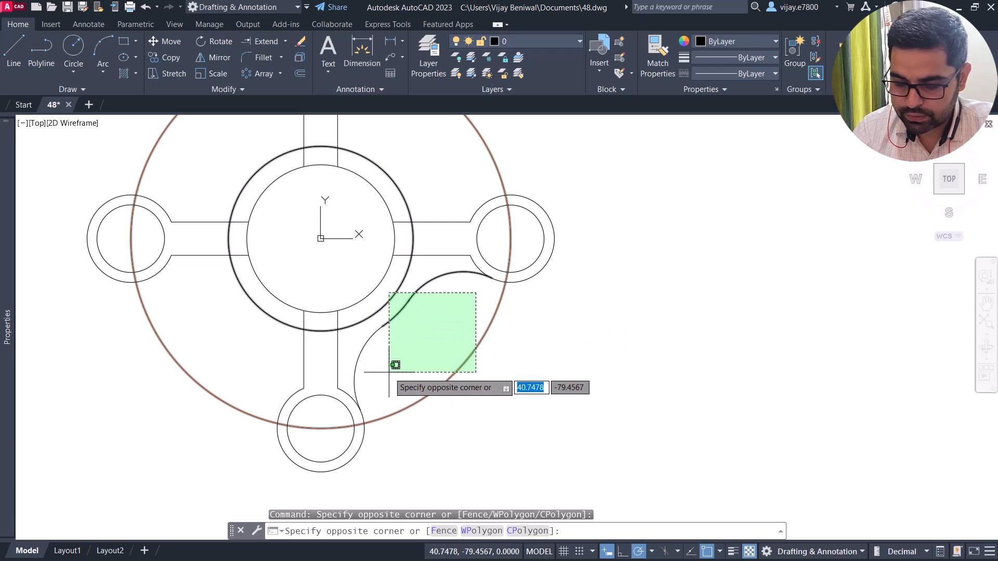
click(405, 340)
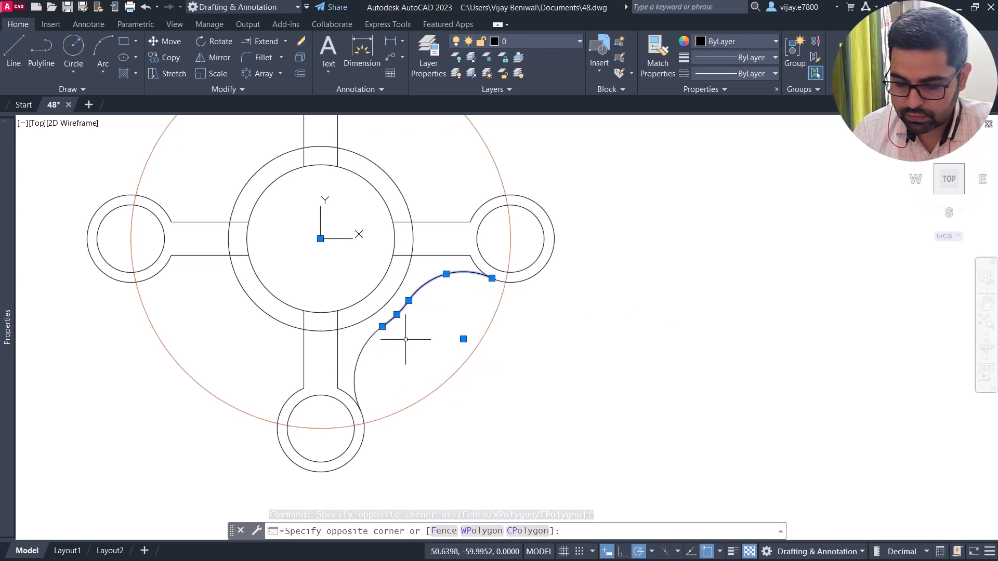
click(365, 343)
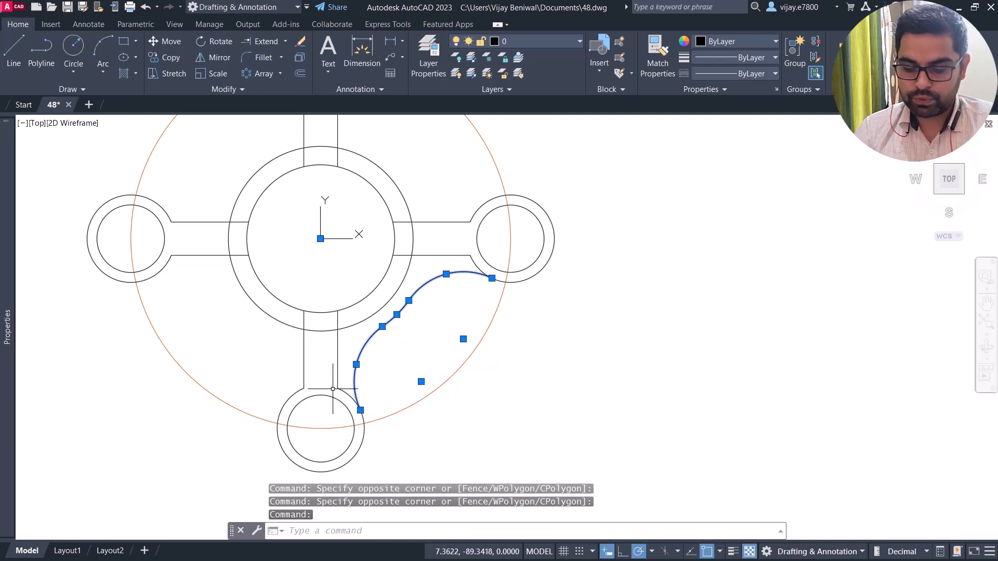
click(217, 56)
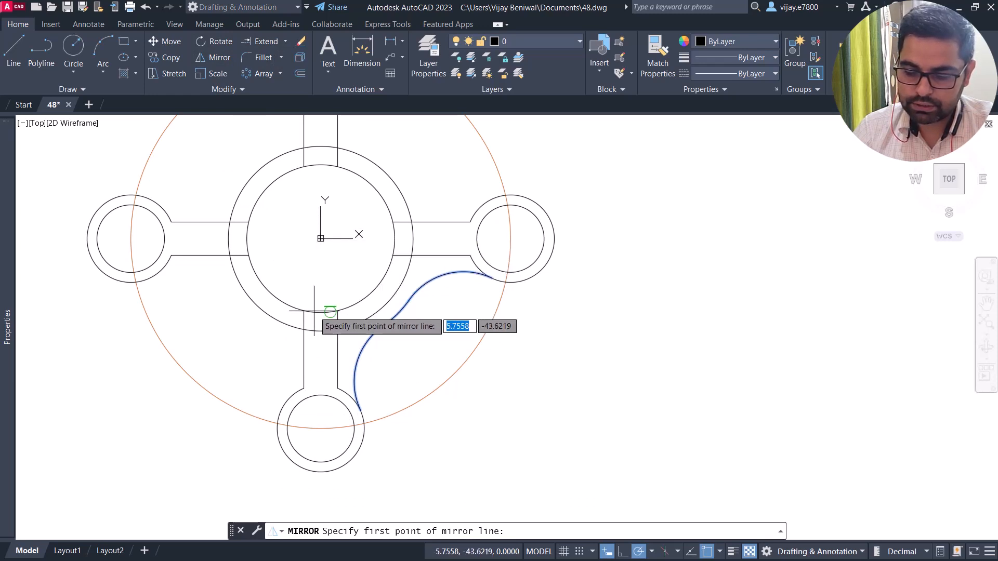
click(319, 239)
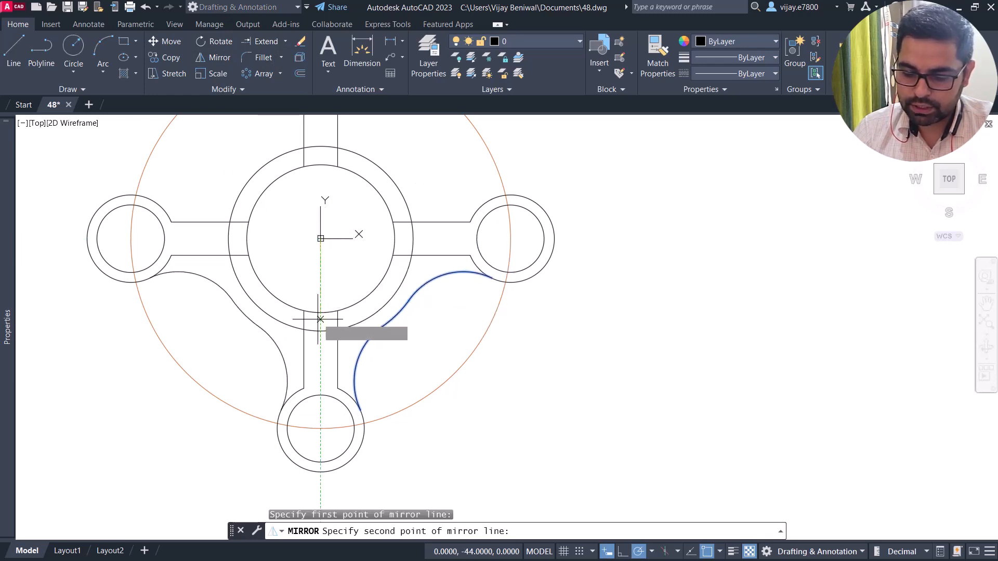
click(320, 430)
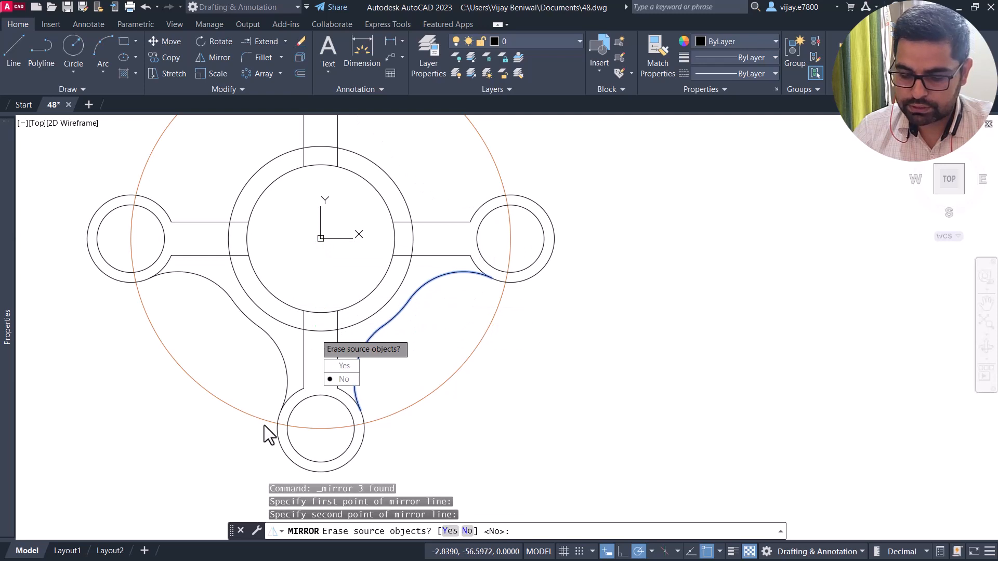
key(Return)
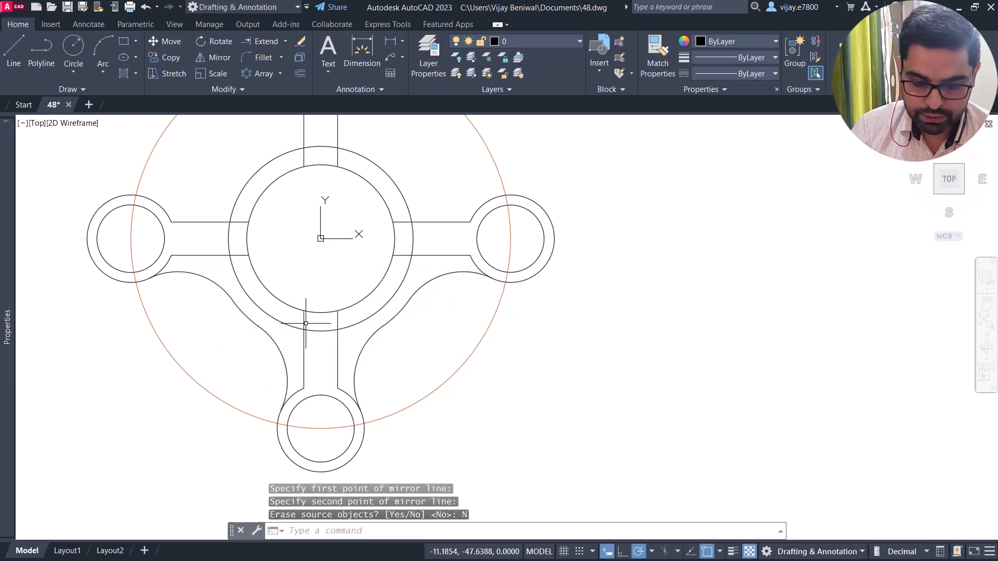
Step: Trim the larger central circle between the parallel lines of each of the four arms
text(tr)
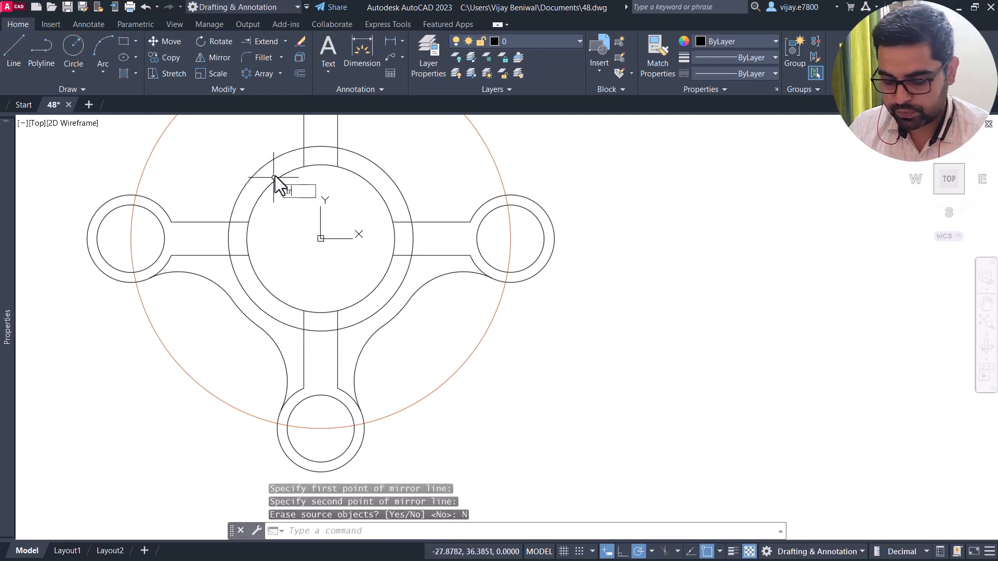
key(Return)
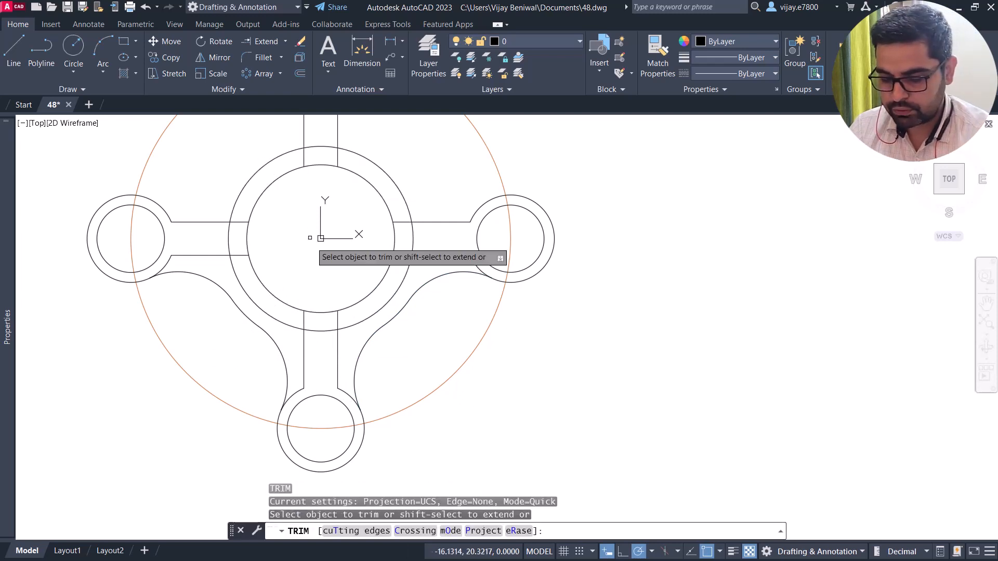
click(414, 238)
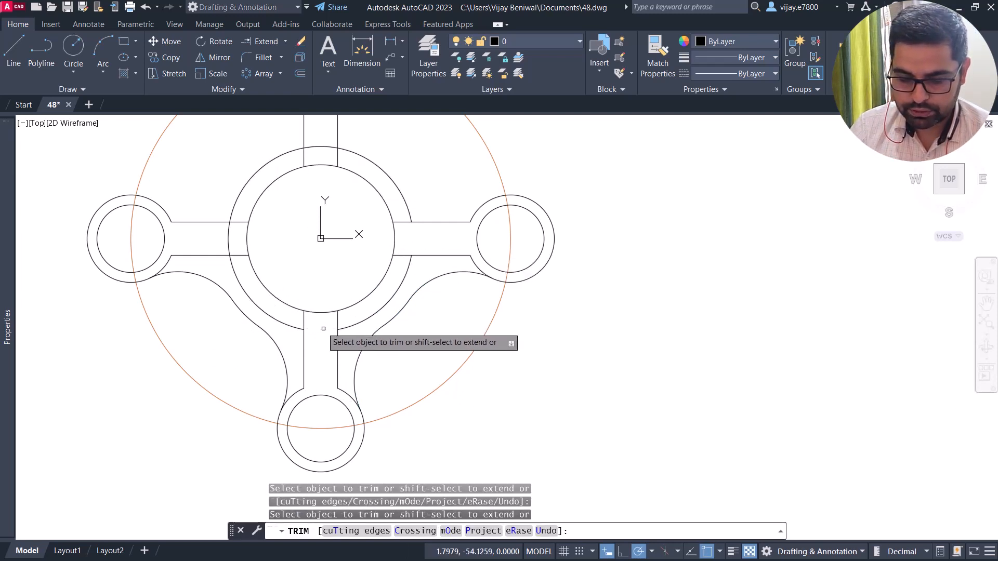
click(232, 231)
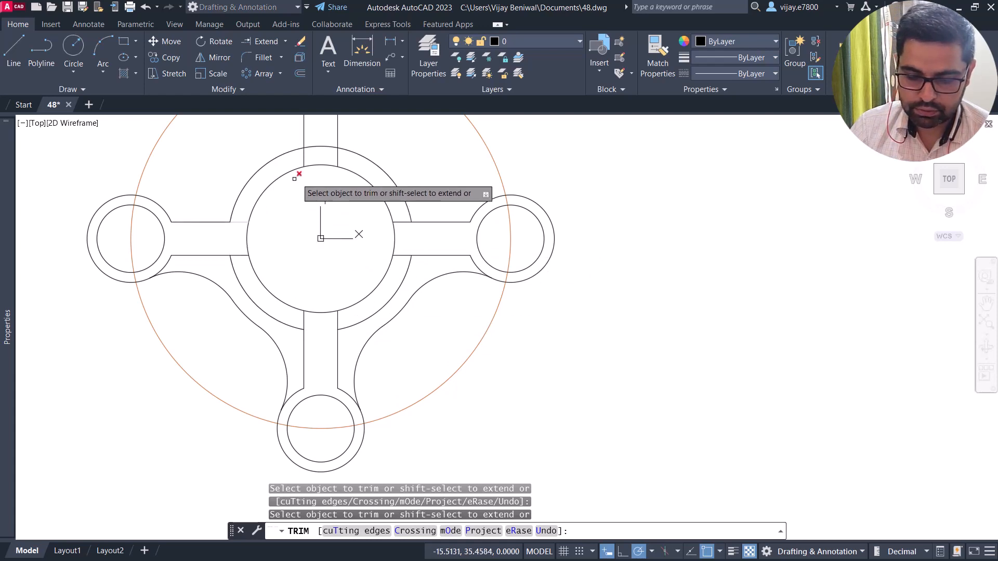
click(323, 147)
scroll(310, 246, down, 2)
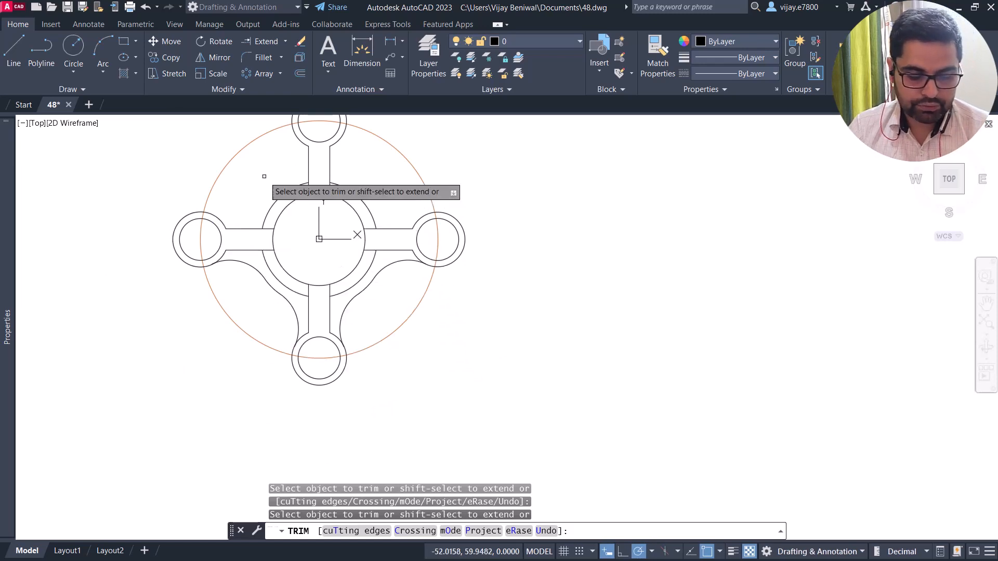
right_click(168, 163)
click(199, 166)
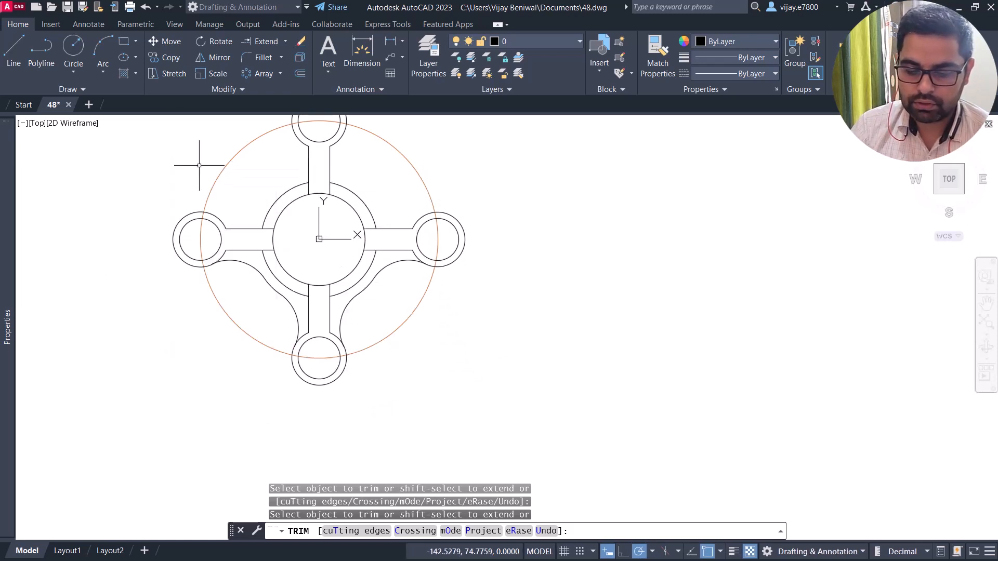
Step: Draw a line tangent to the outer arcs of the top and left lobes, and erase the first line starting at the left lobe's quadrant
middle_drag(178, 174, 178, 290)
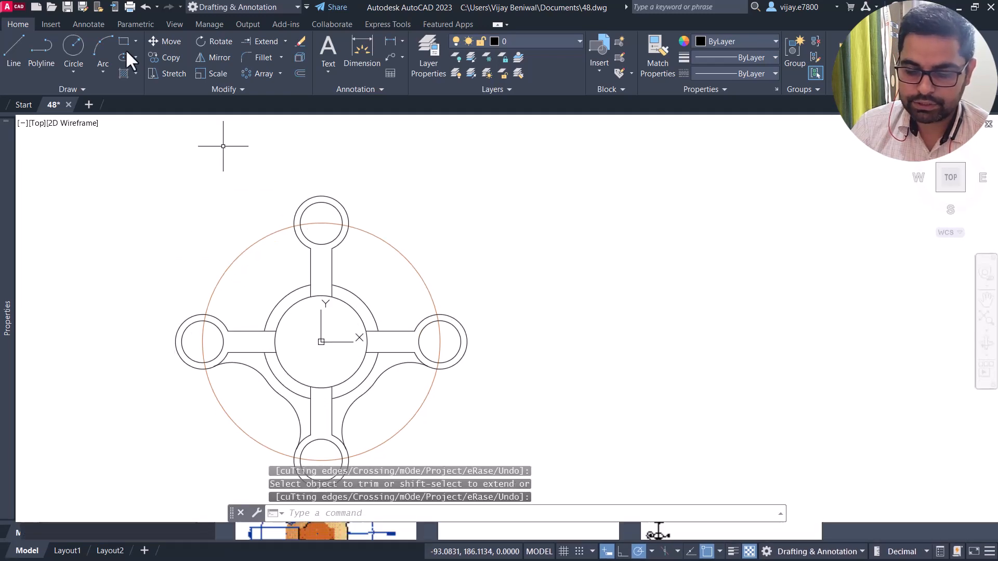
click(17, 48)
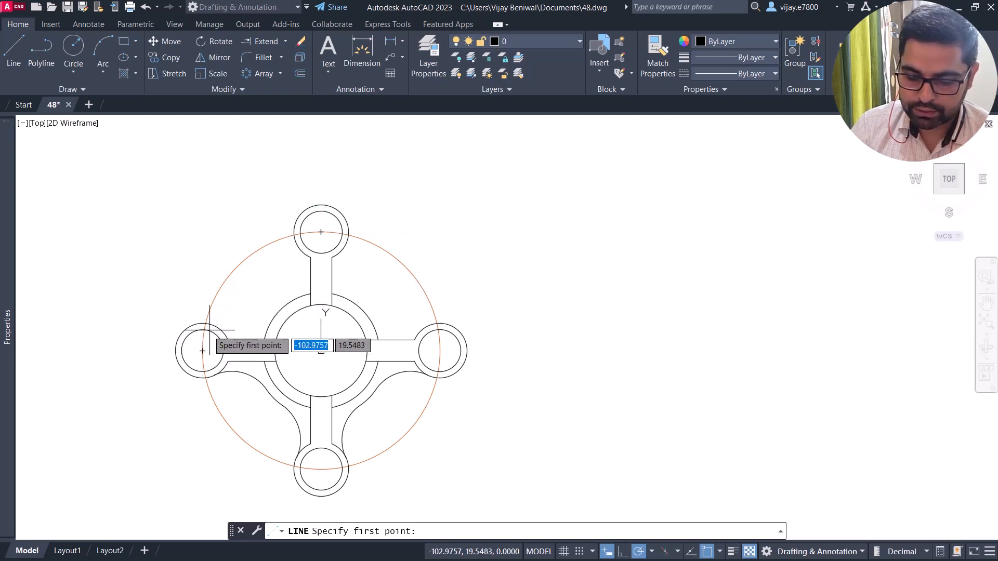
click(176, 349)
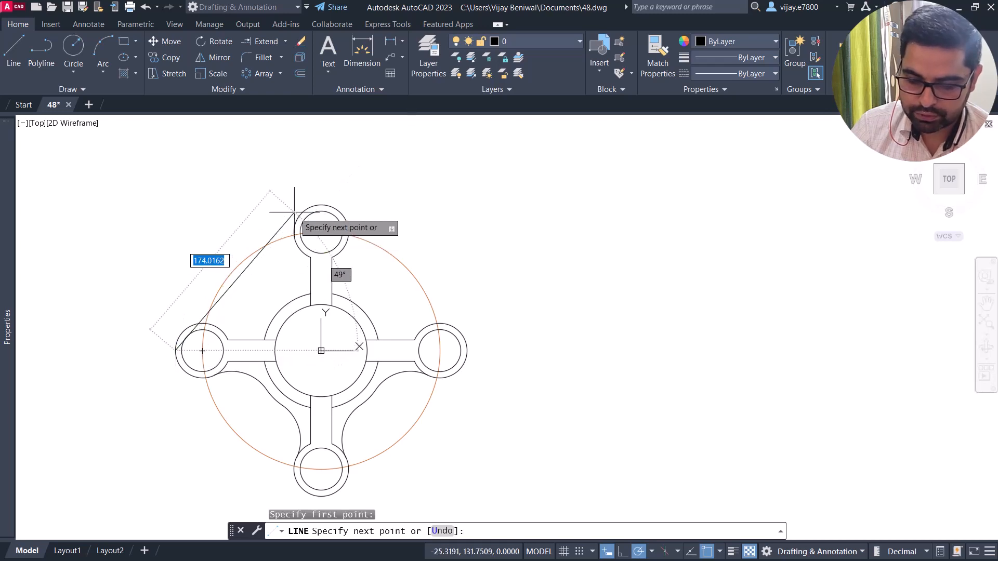
click(300, 213)
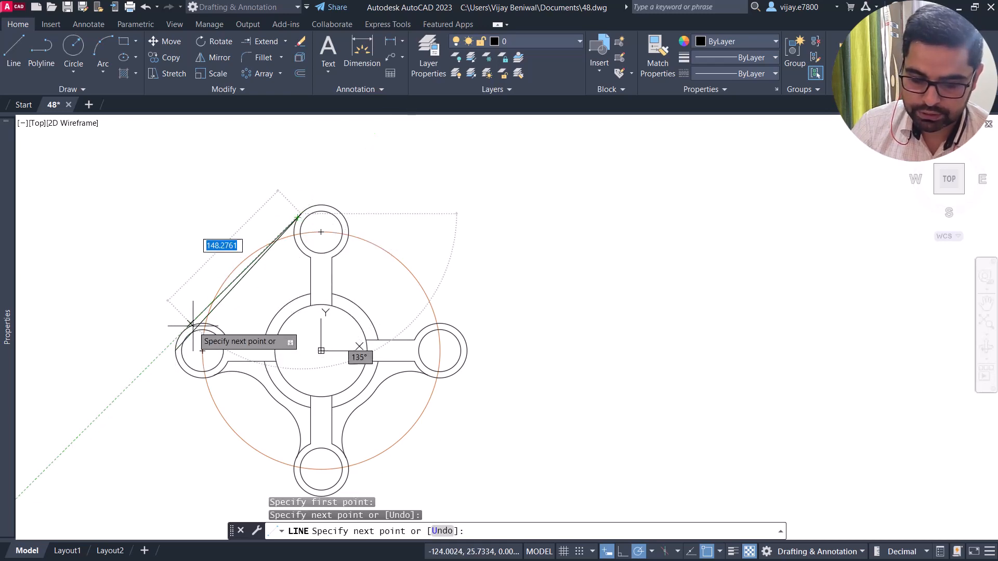
scroll(195, 332, up, 4)
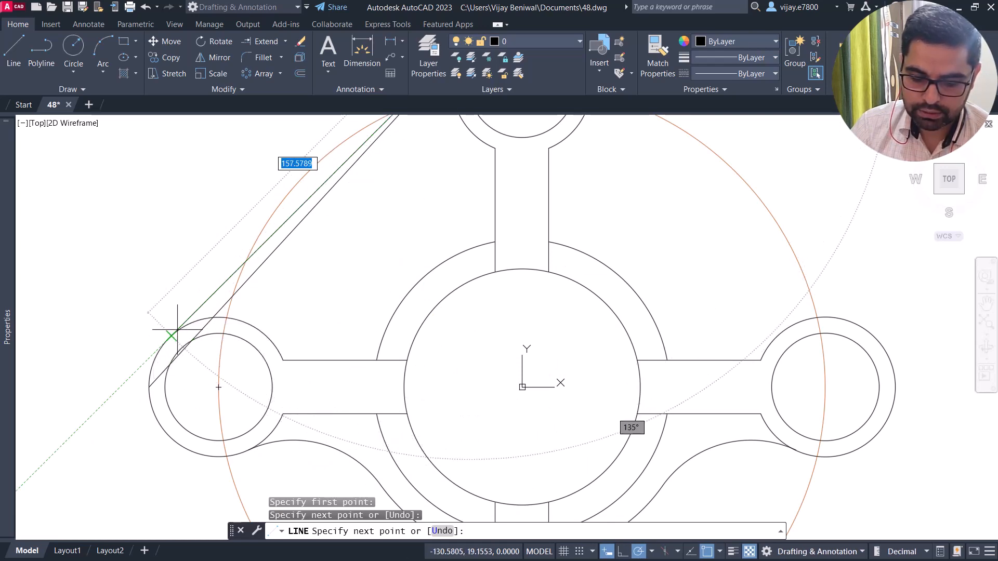
click(170, 338)
right_click(157, 290)
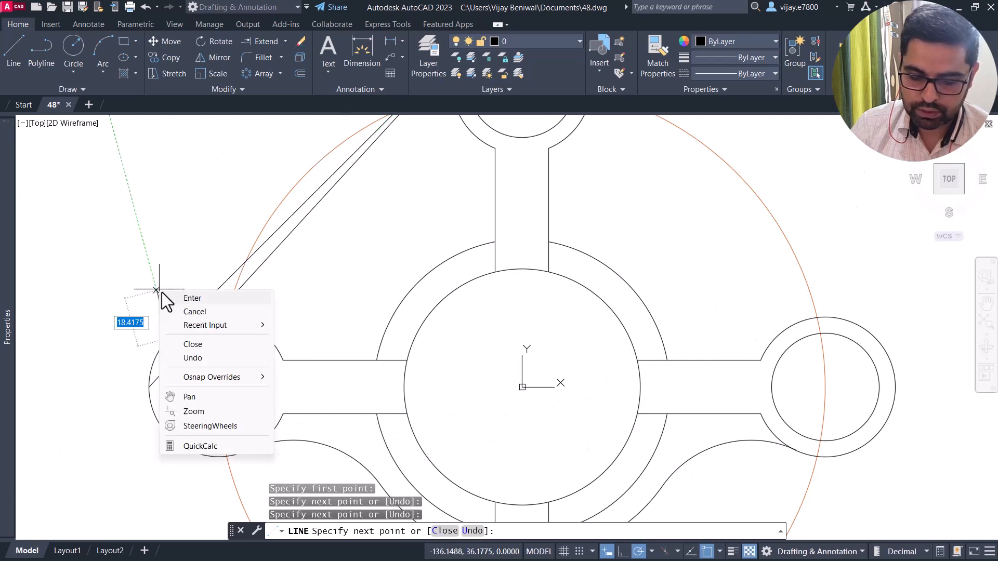
click(171, 299)
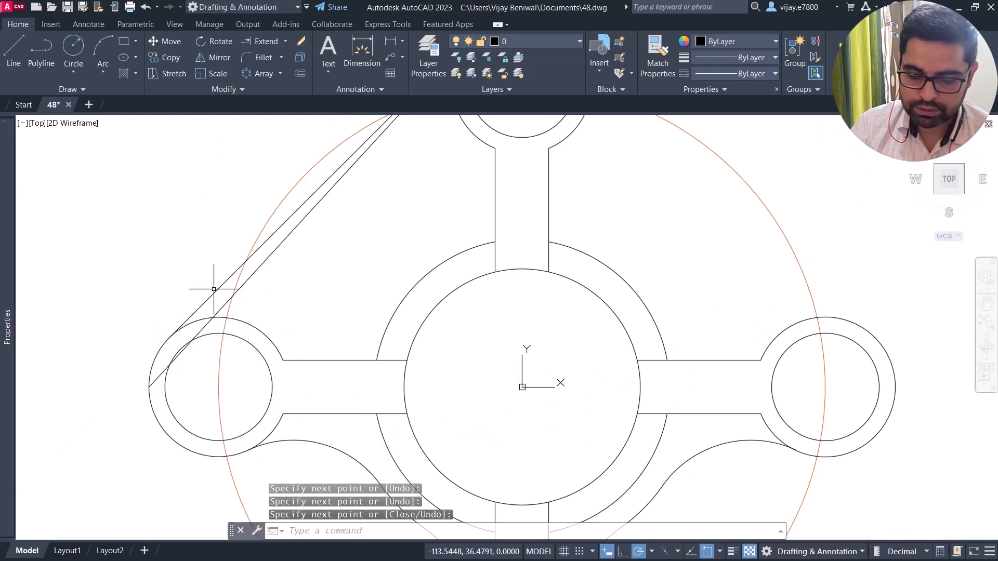
click(240, 288)
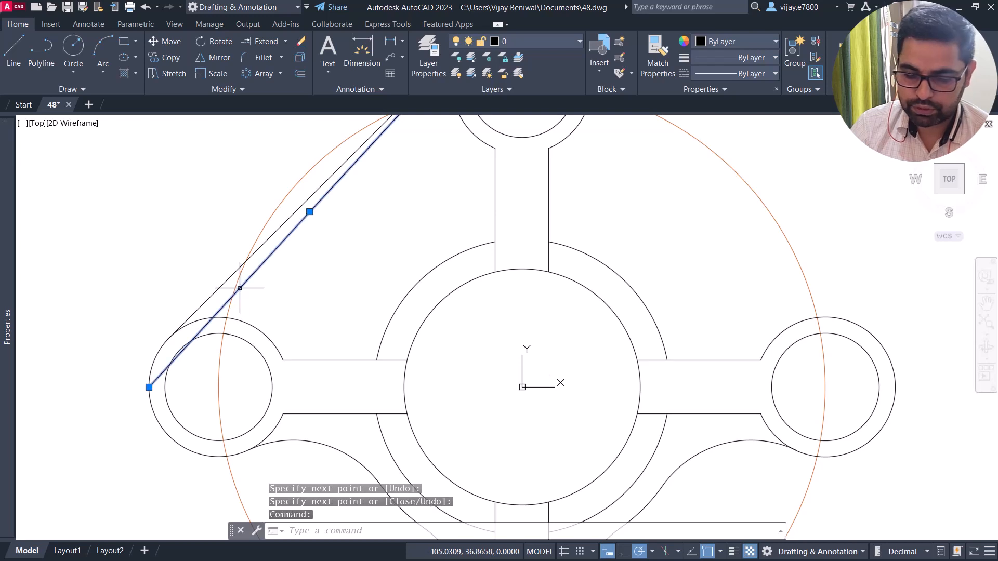
key(Delete)
Step: Mirror the tangent line between the left and top lobes about the vertical centerline, keeping the original
scroll(319, 298, down, 4)
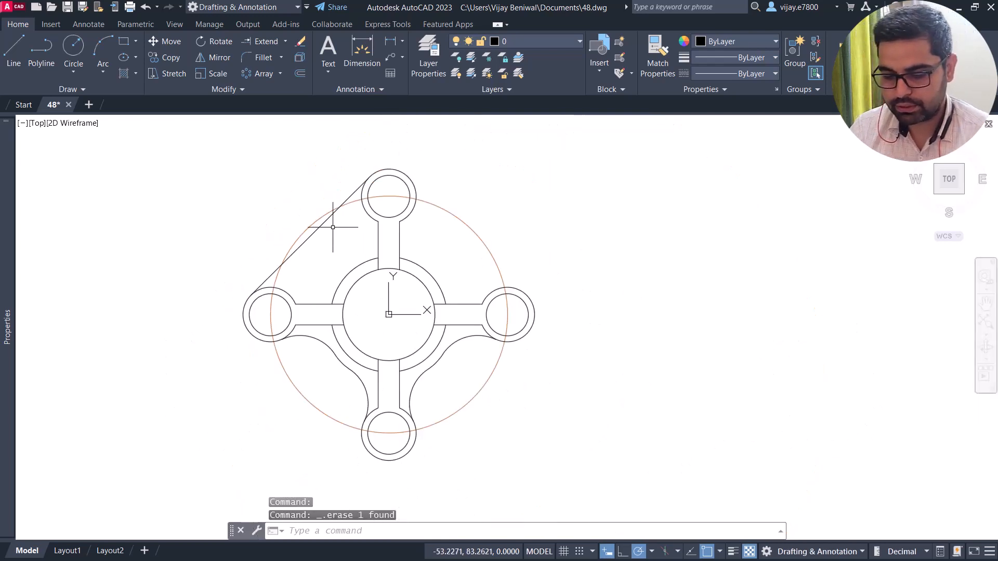
click(334, 247)
click(314, 223)
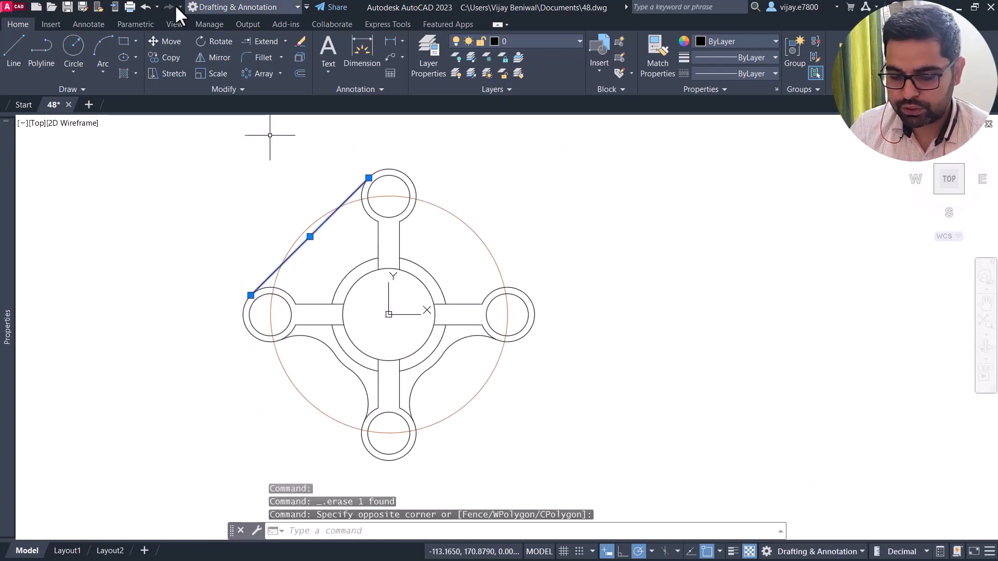
click(211, 55)
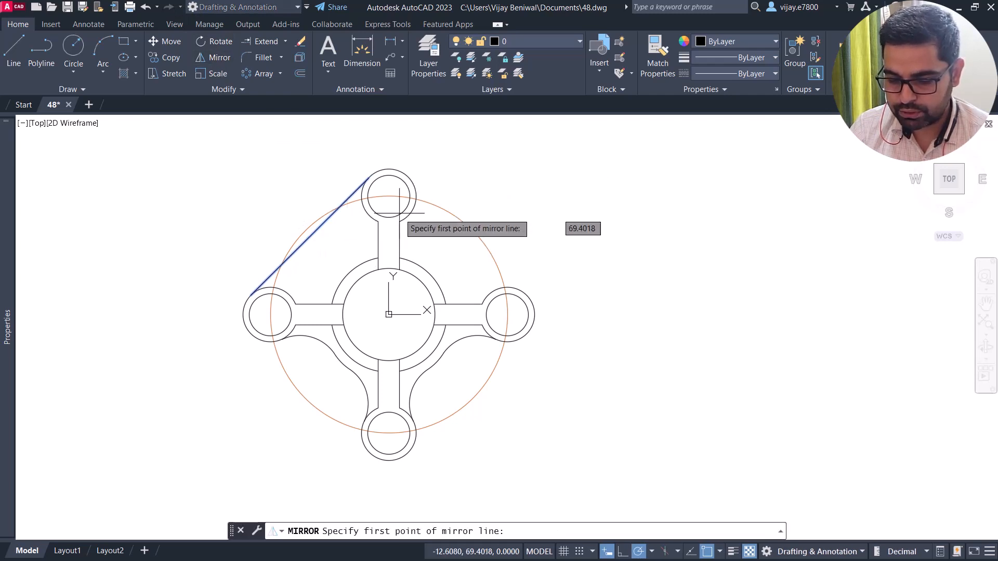
click(389, 196)
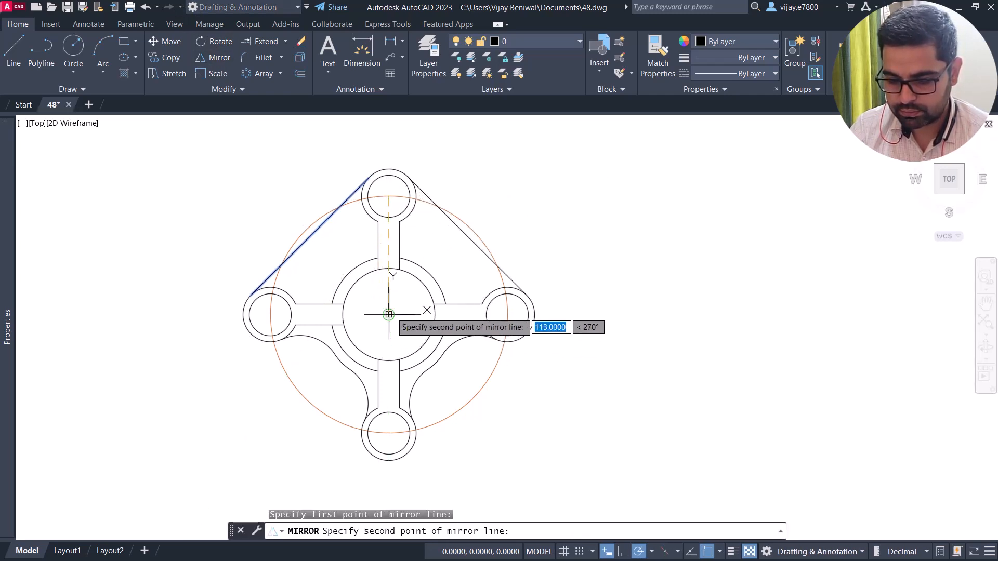
click(389, 314)
click(419, 357)
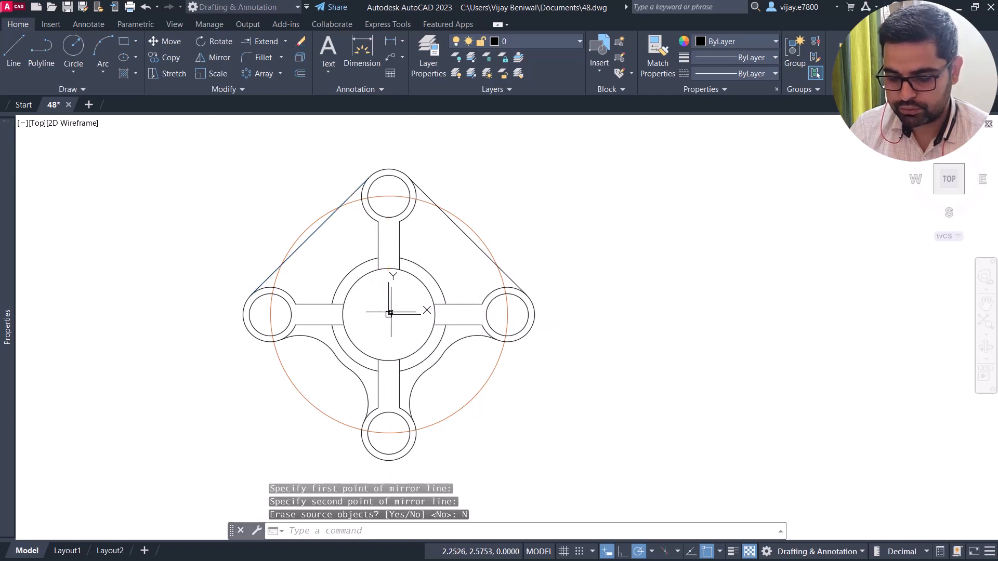
Step: Move the orange construction circle through the lobe centres to the Defpoints layer and turn that layer off
scroll(382, 259, up, 2)
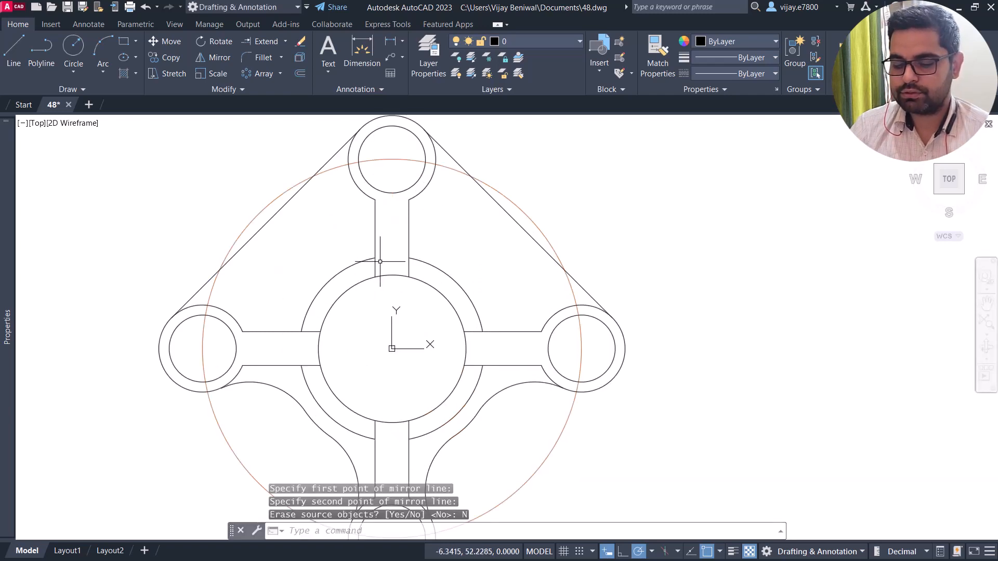
click(277, 193)
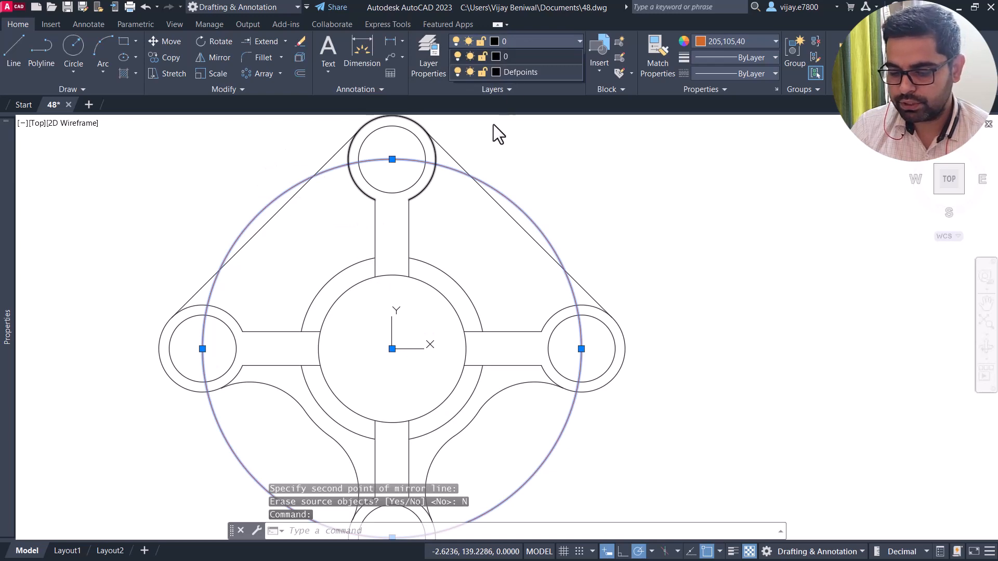
key(Escape)
click(515, 72)
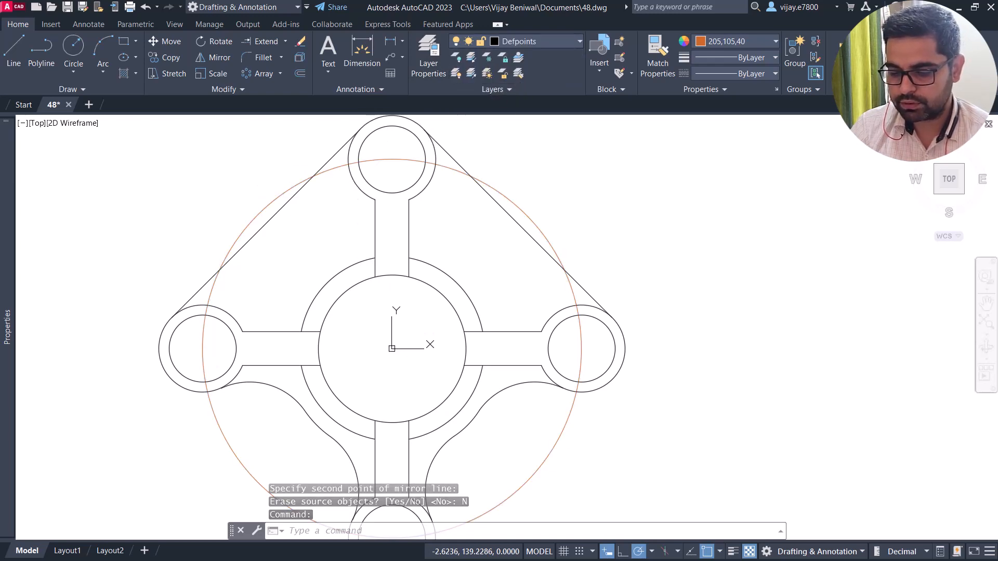
click(552, 41)
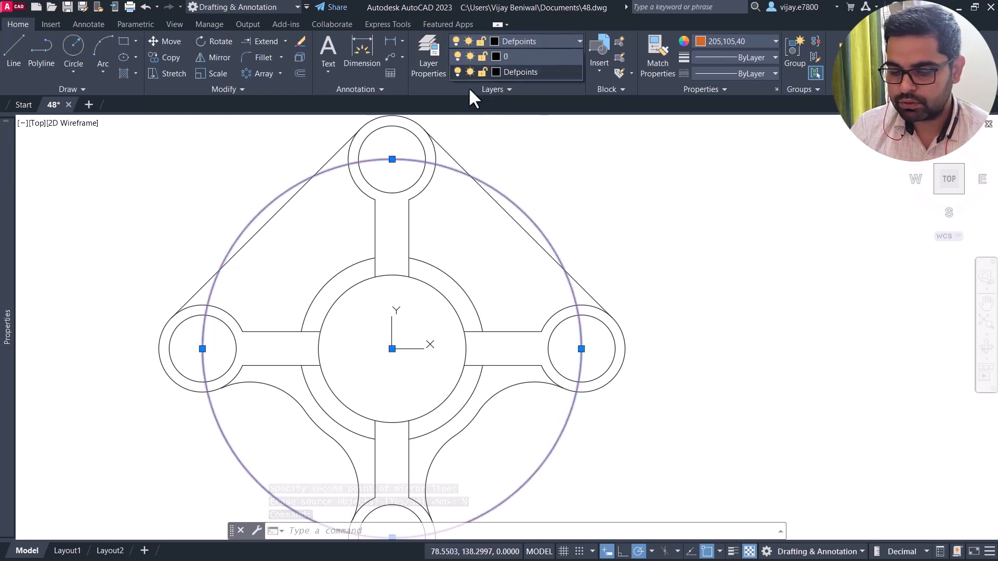
click(457, 72)
scroll(488, 173, down, 2)
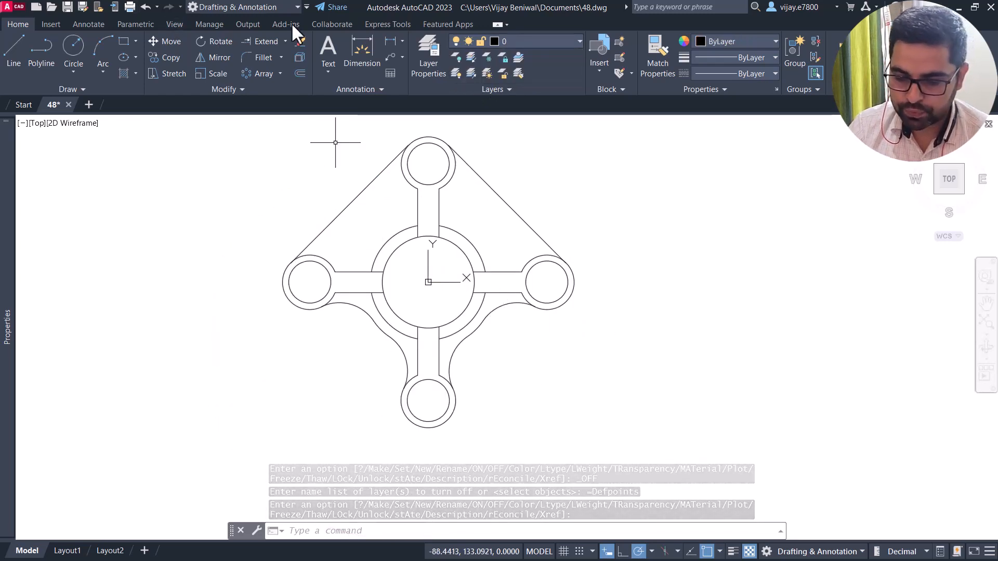
Step: Add a vertical linear dimension for the left arm's width, placed outside the left lobe
click(390, 41)
scroll(326, 279, up, 4)
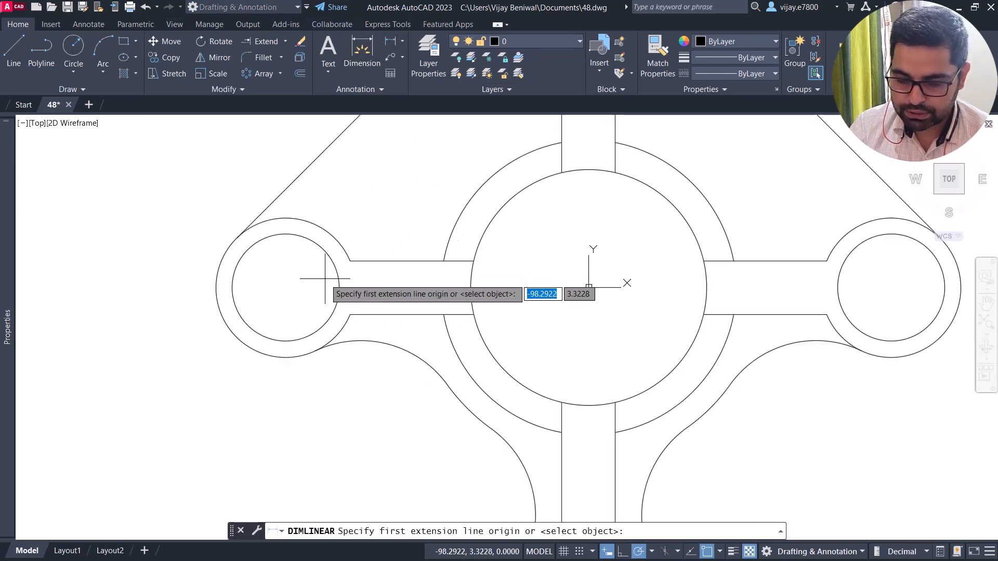
click(350, 261)
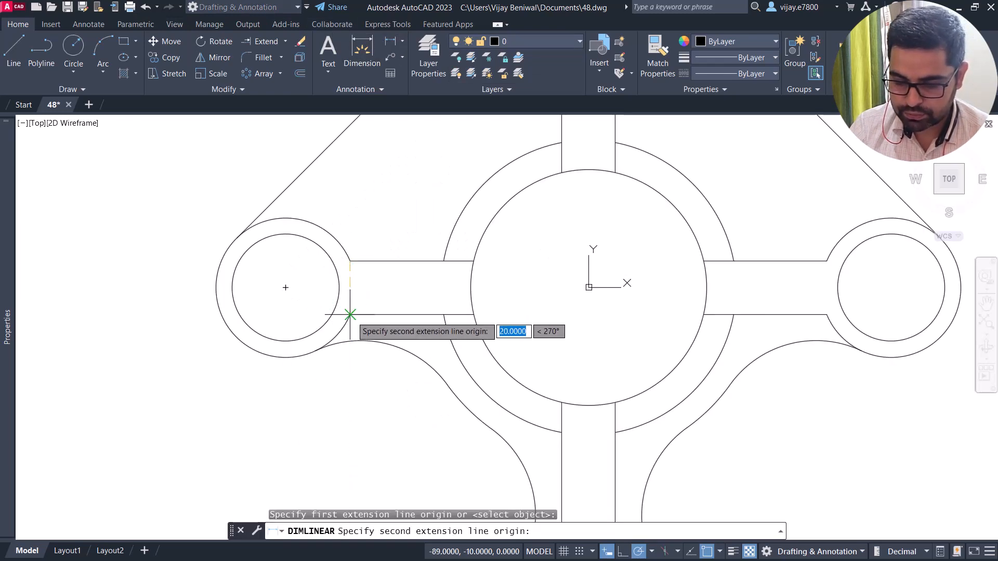
click(350, 314)
click(112, 287)
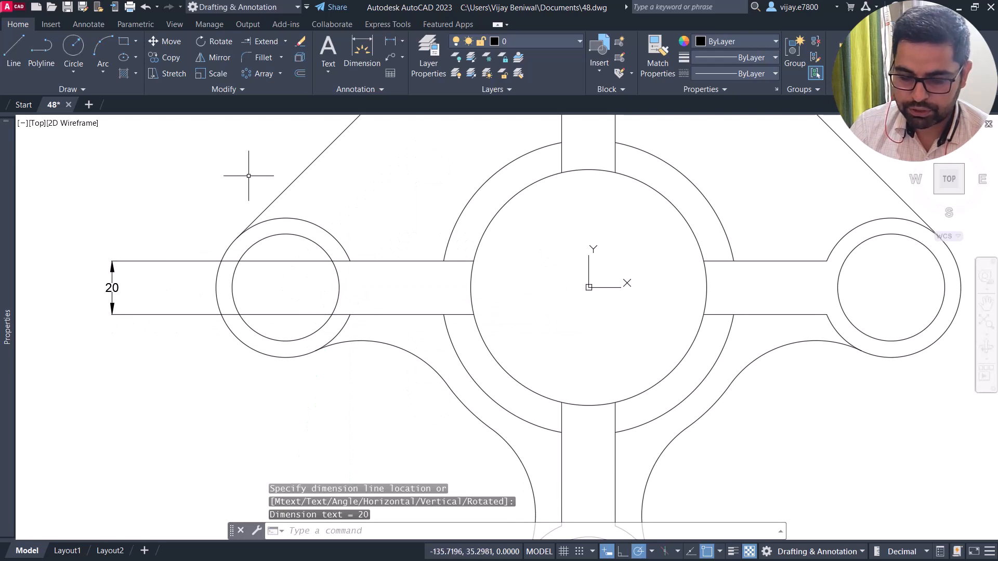
Step: Add diameter dimensions to the smaller and larger central circles, placed outside the contour below the left and right arms
scroll(425, 258, down, 2)
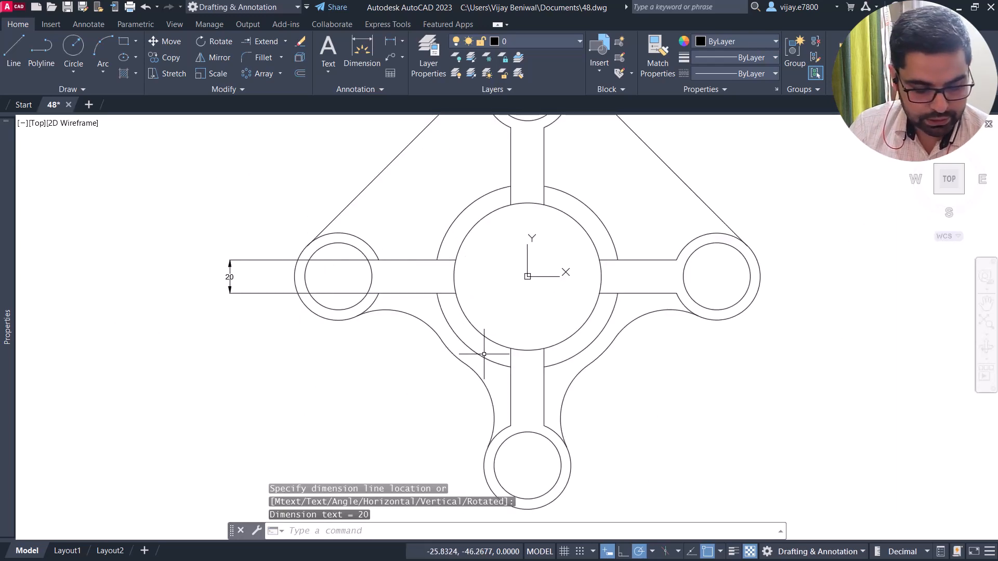
scroll(524, 325, down, 2)
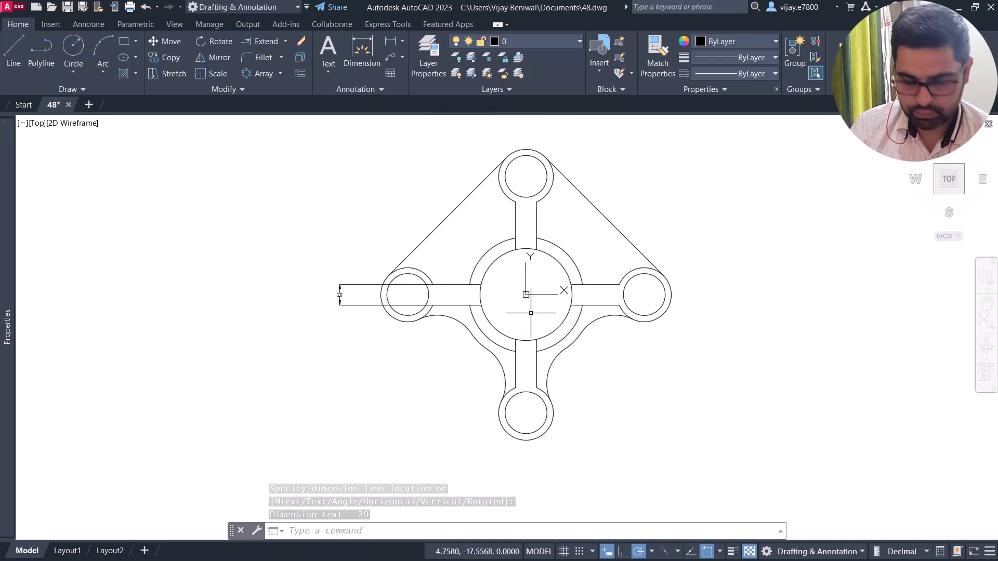
click(403, 41)
click(411, 195)
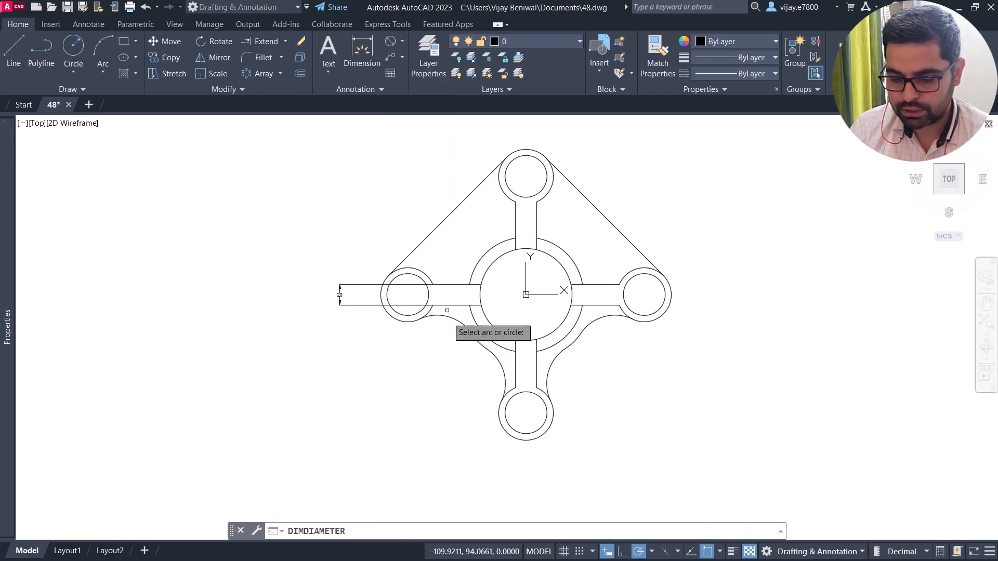
click(487, 321)
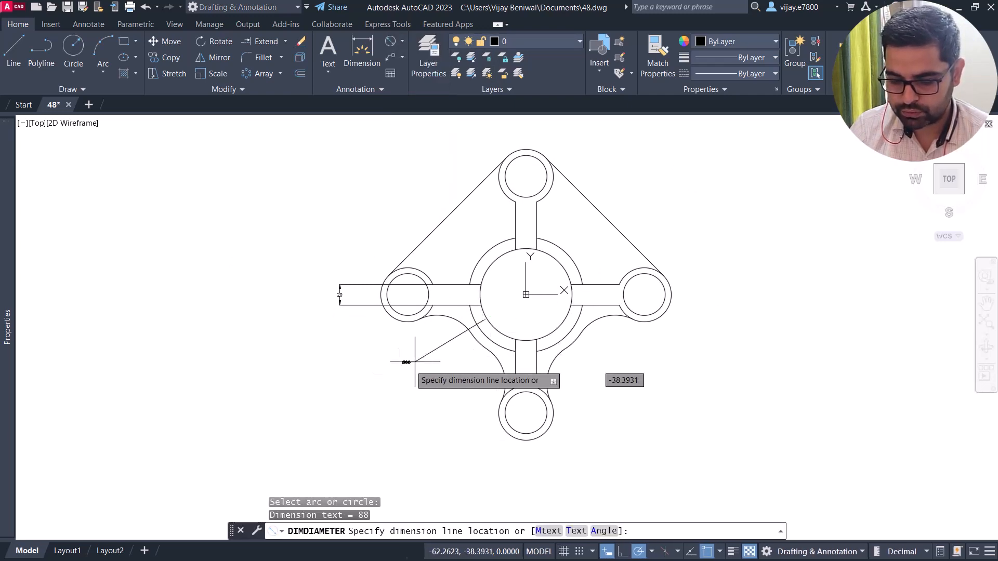
click(383, 384)
right_click(596, 361)
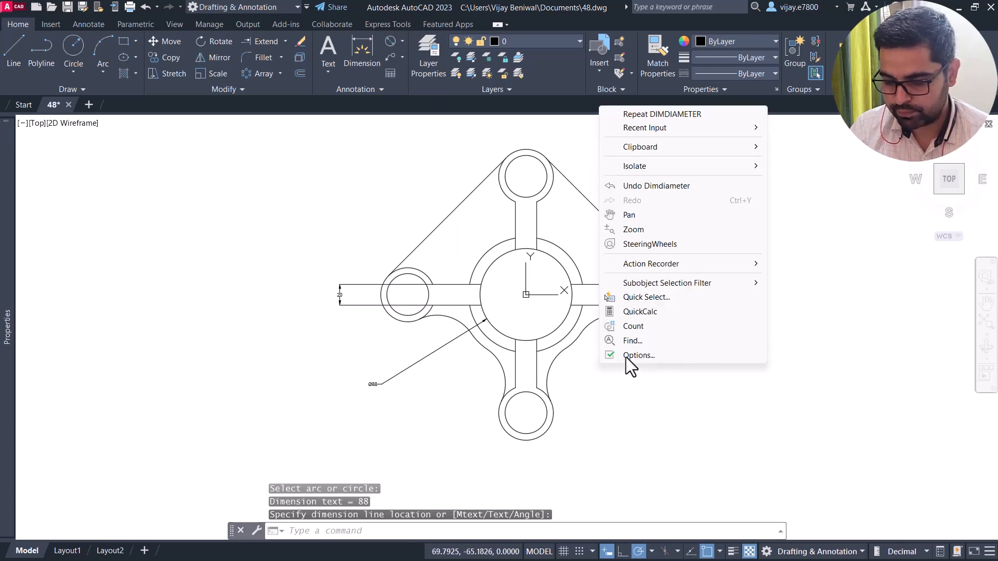
click(638, 114)
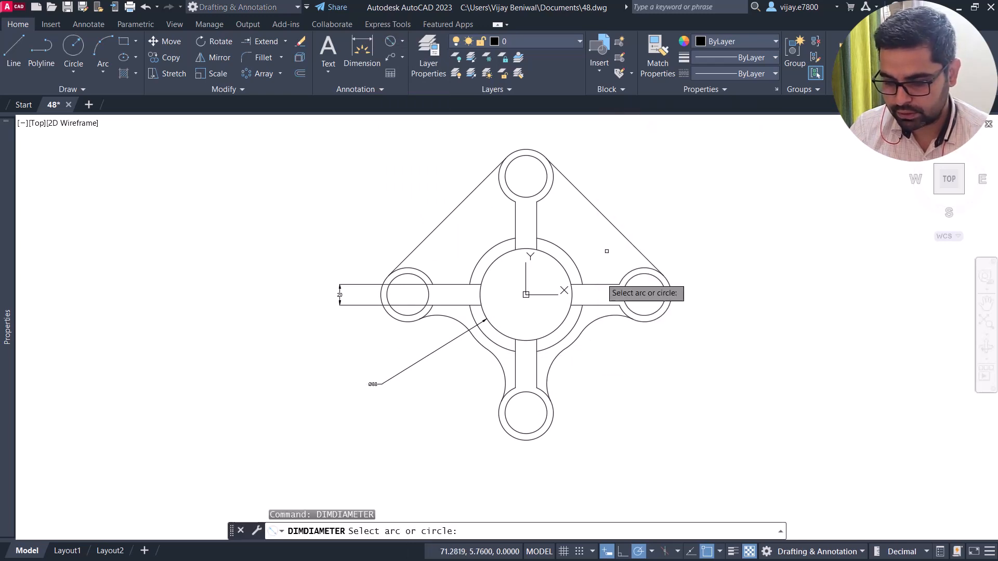
click(577, 343)
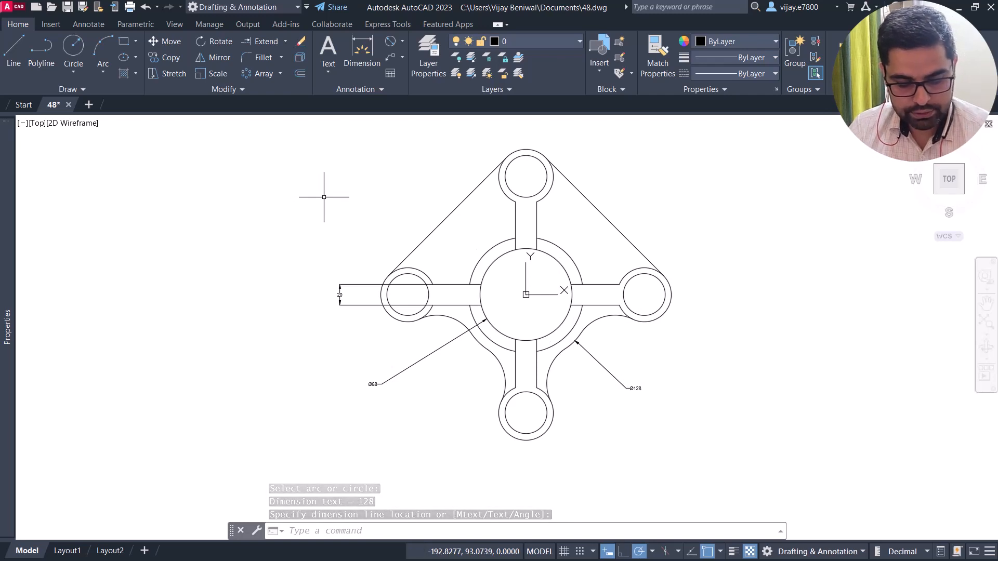
Step: Add radius dimensions to the outer arc and the inner circle of the top lobe
click(402, 41)
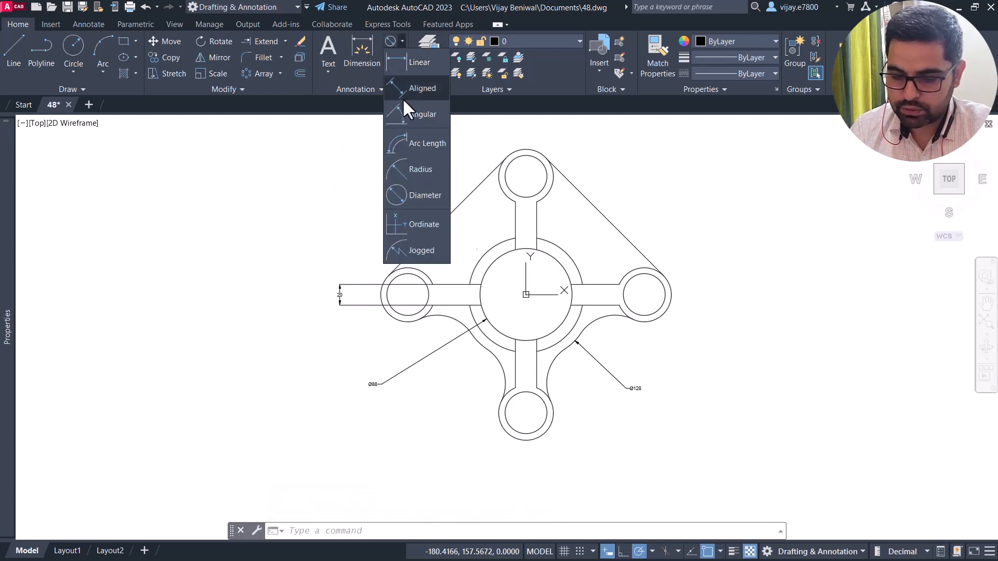
click(409, 168)
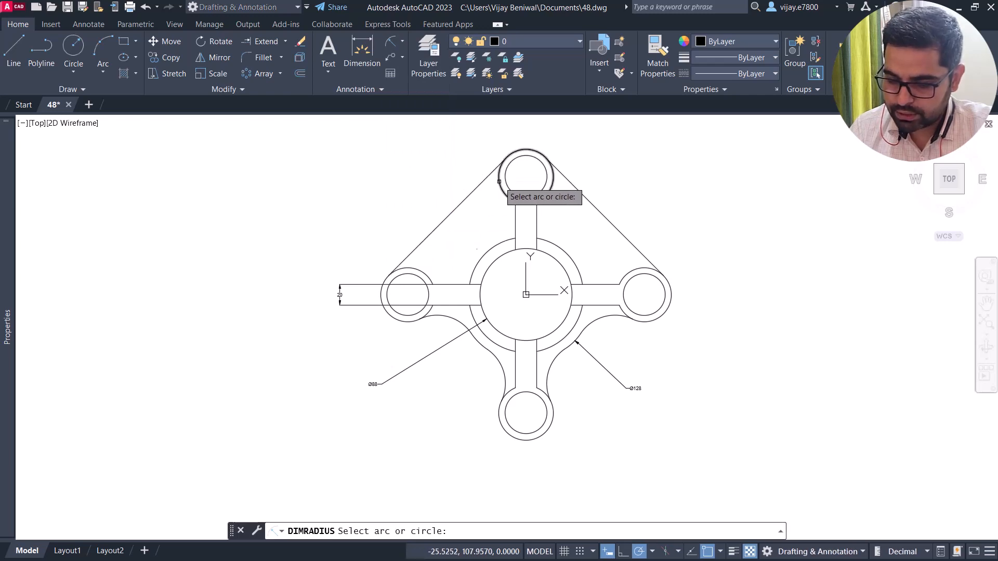
click(500, 182)
click(472, 134)
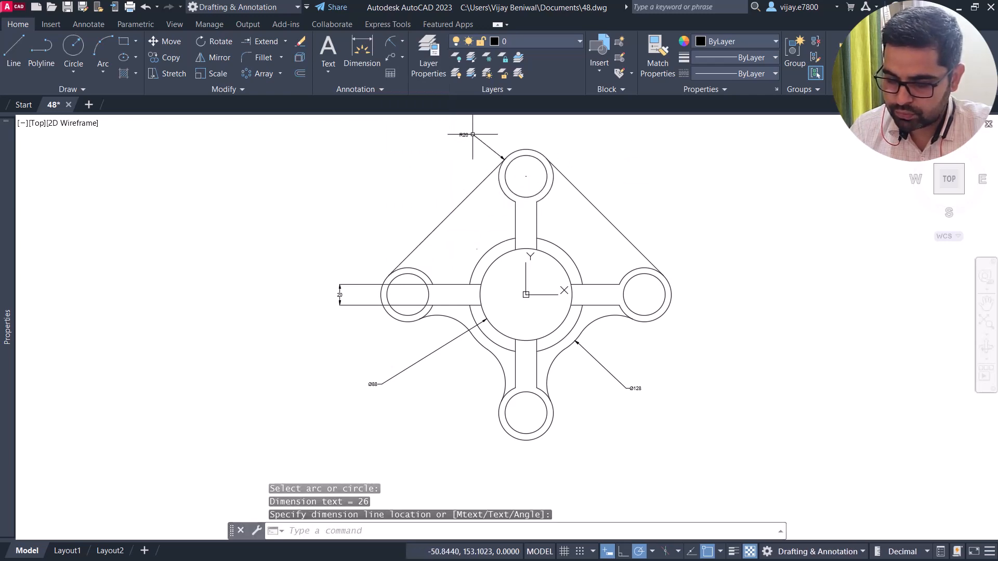
right_click(442, 177)
click(479, 183)
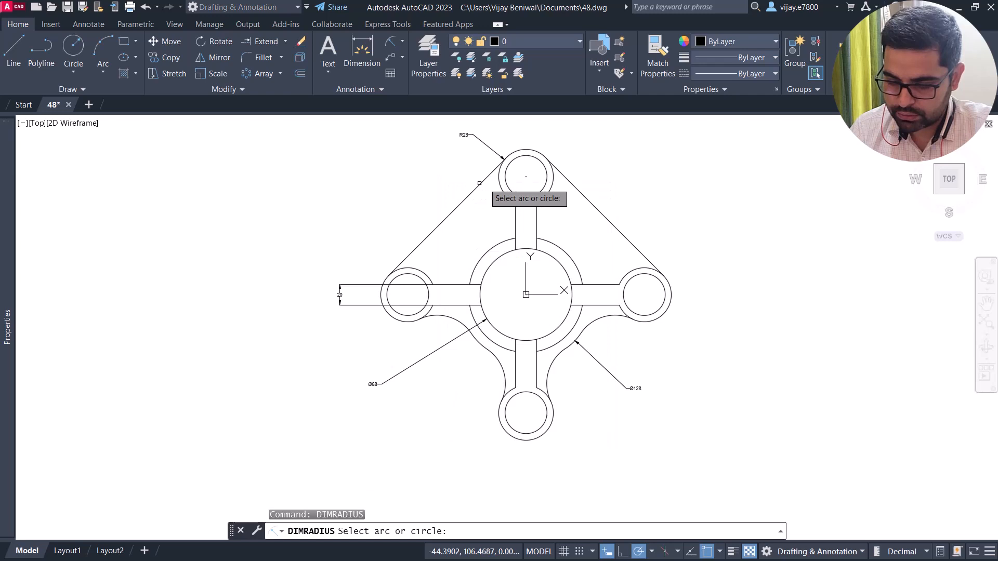
click(506, 178)
click(441, 170)
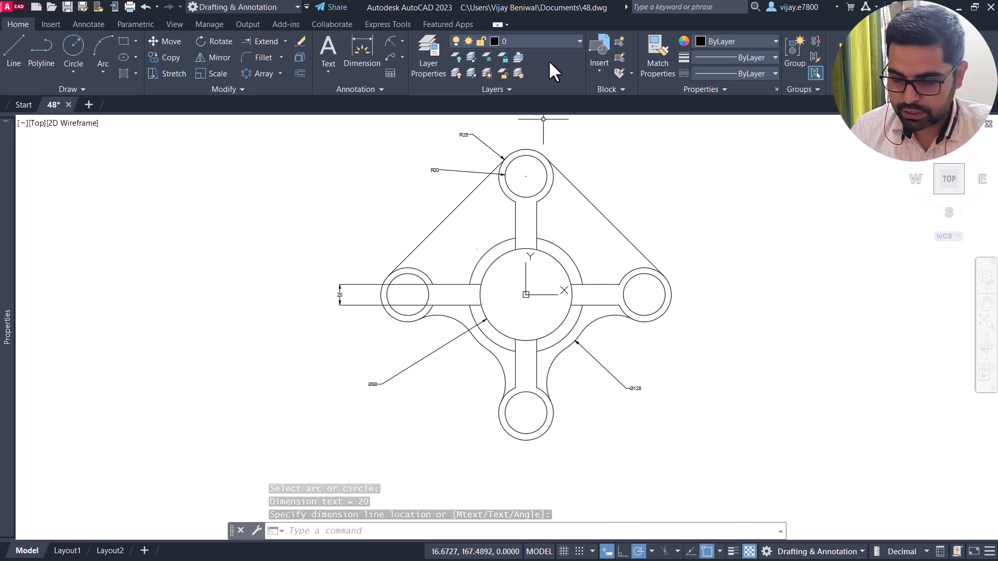
Step: Turn the Defpoints layer back on and add a diameter dimension to the orange construction circle
click(538, 41)
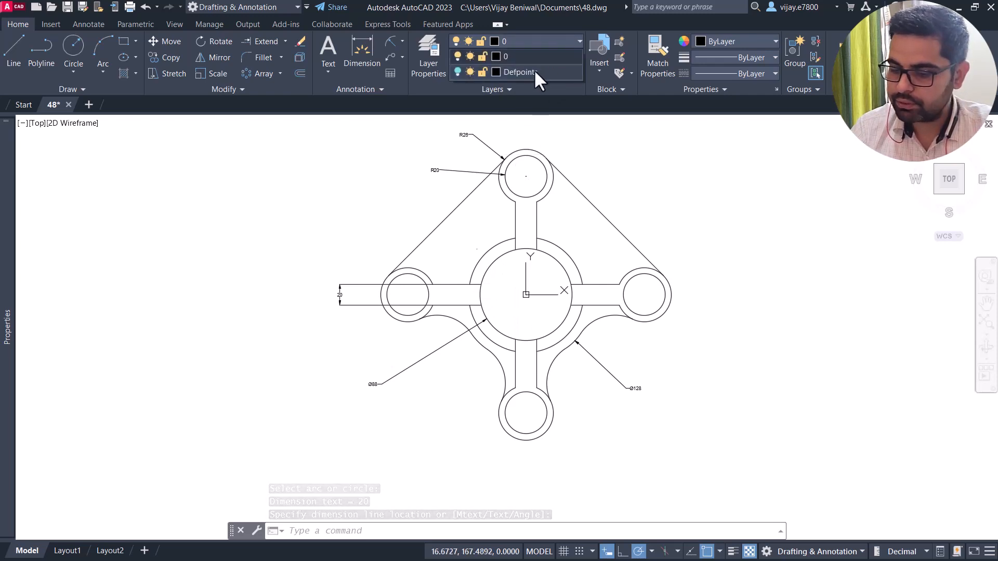
click(457, 72)
click(397, 198)
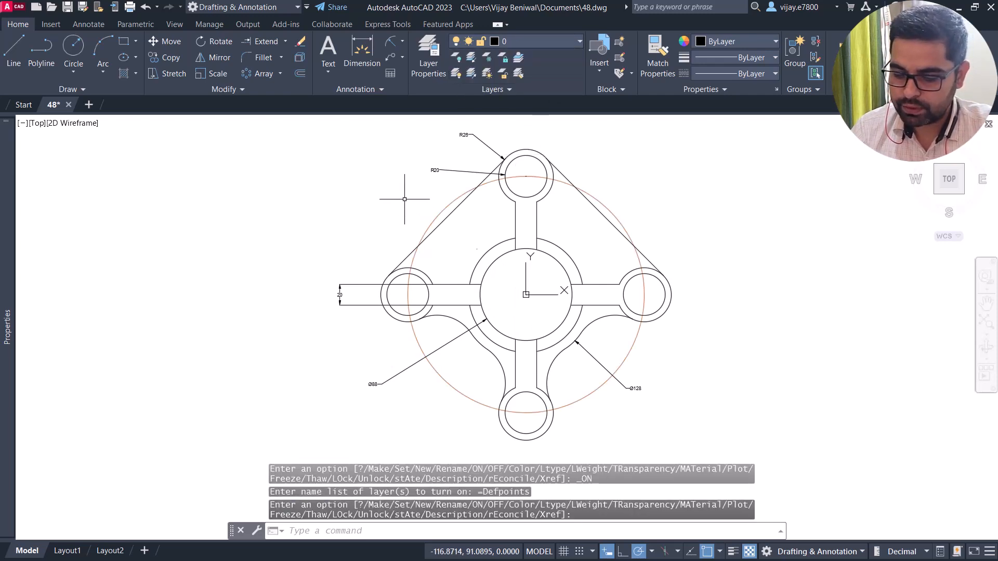
right_click(407, 203)
mouse_move(445, 227)
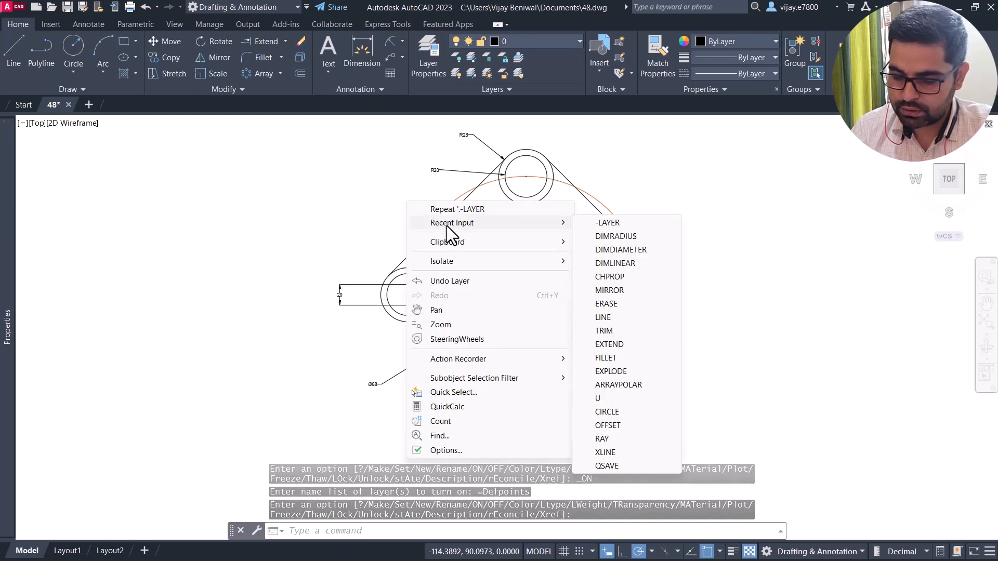
click(614, 250)
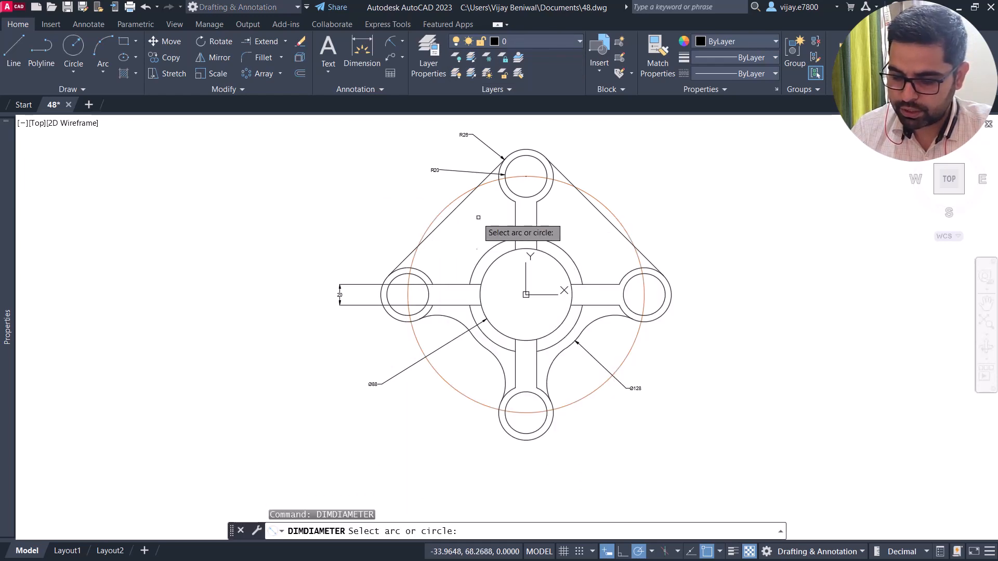
click(446, 210)
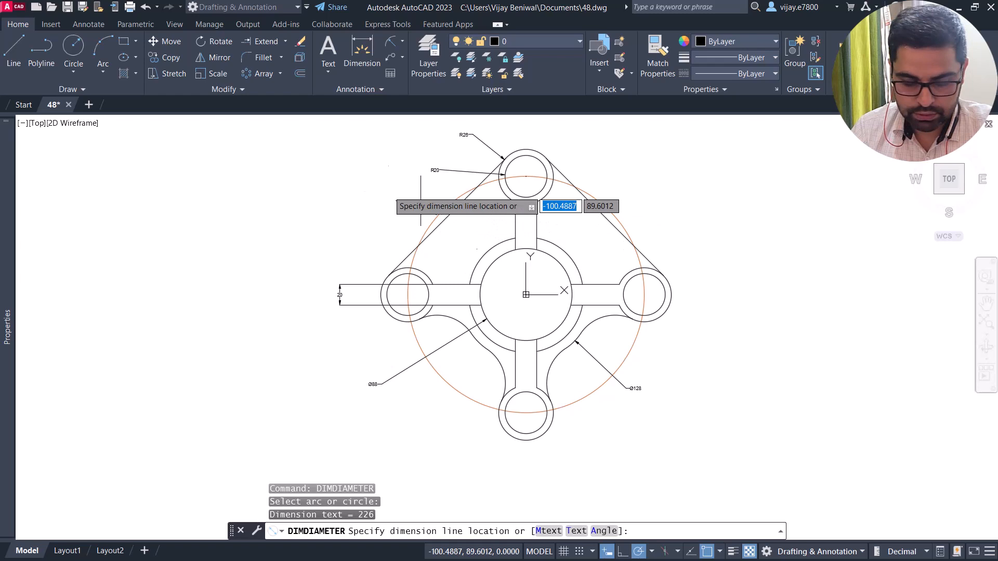
click(387, 190)
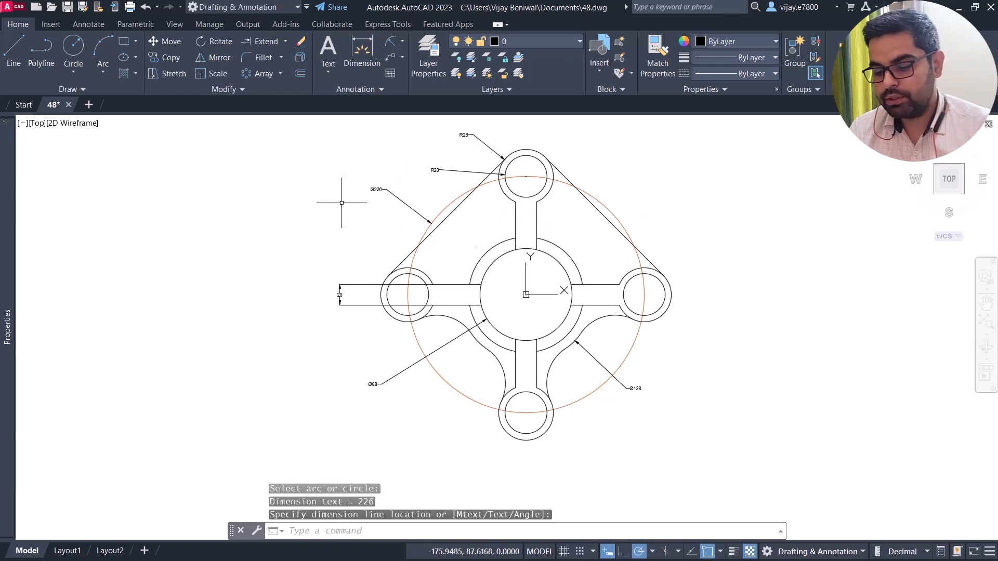
Step: Move all the dimensions to the Defpoints layer and turn that layer off
middle_drag(341, 203, 54, 221)
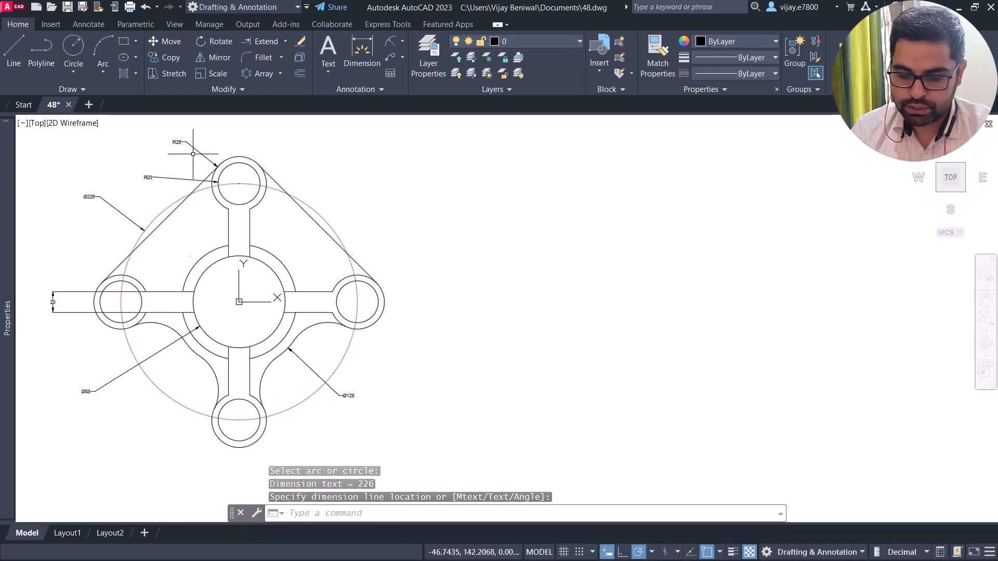
click(206, 140)
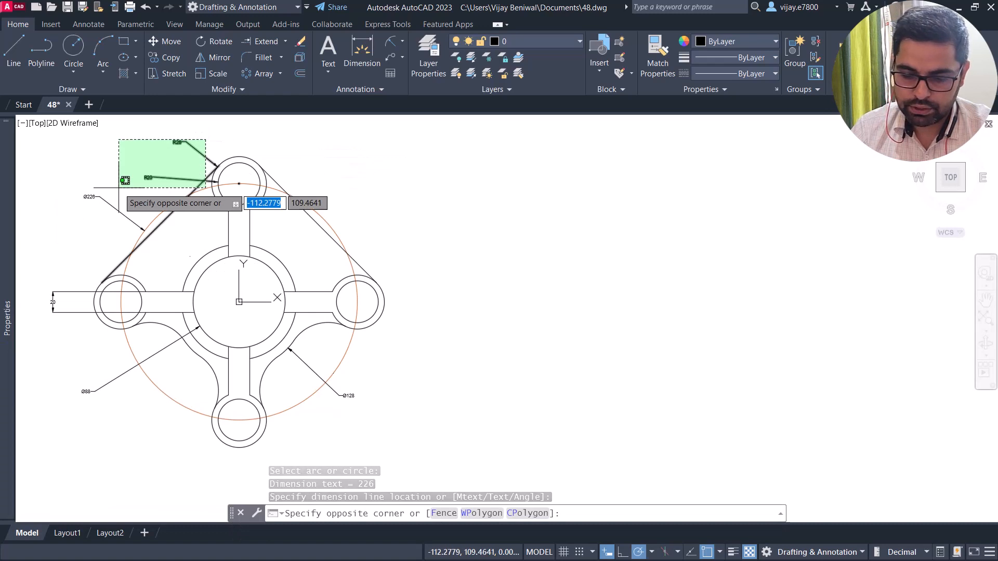
click(102, 167)
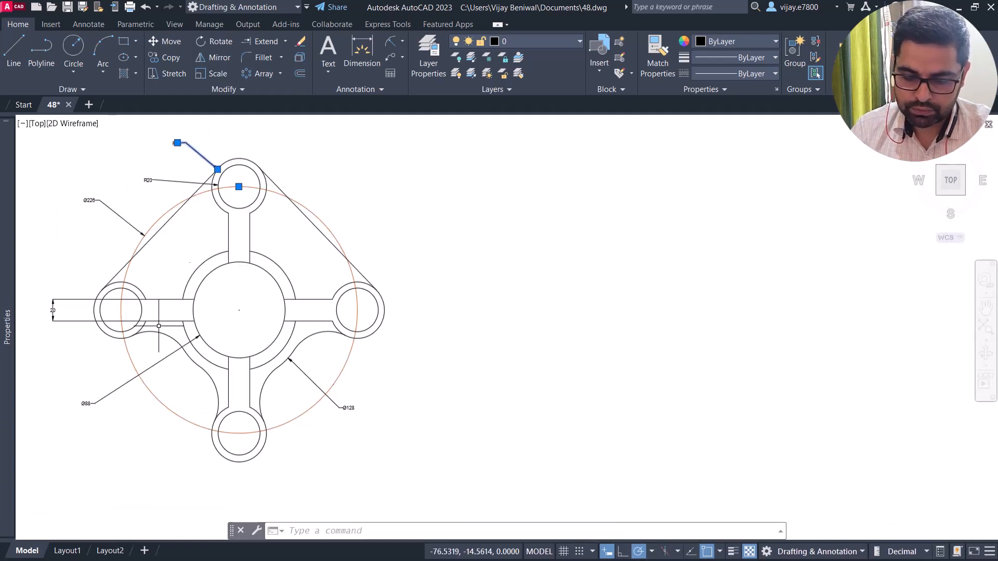
click(89, 280)
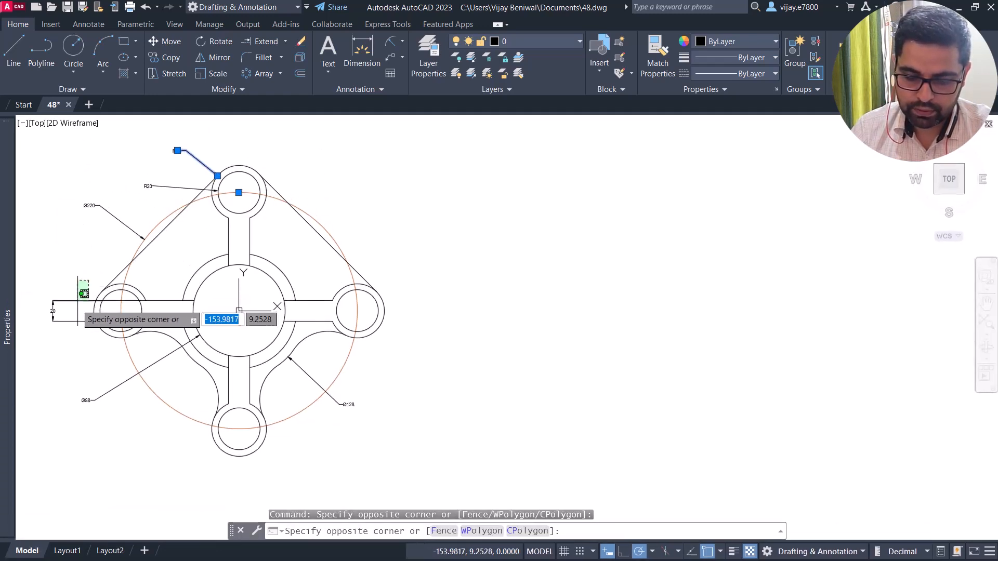
click(56, 331)
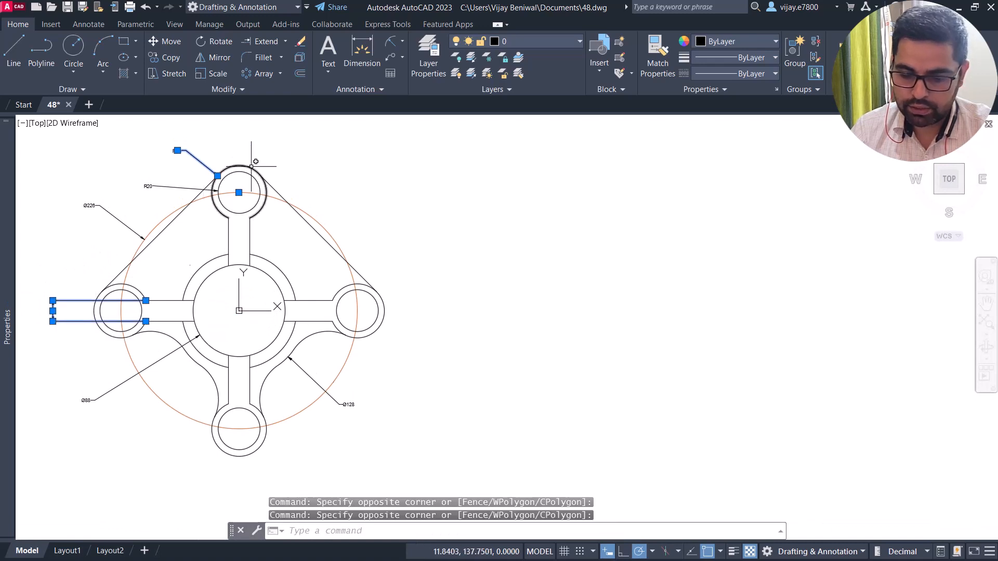
right_click(283, 165)
click(338, 410)
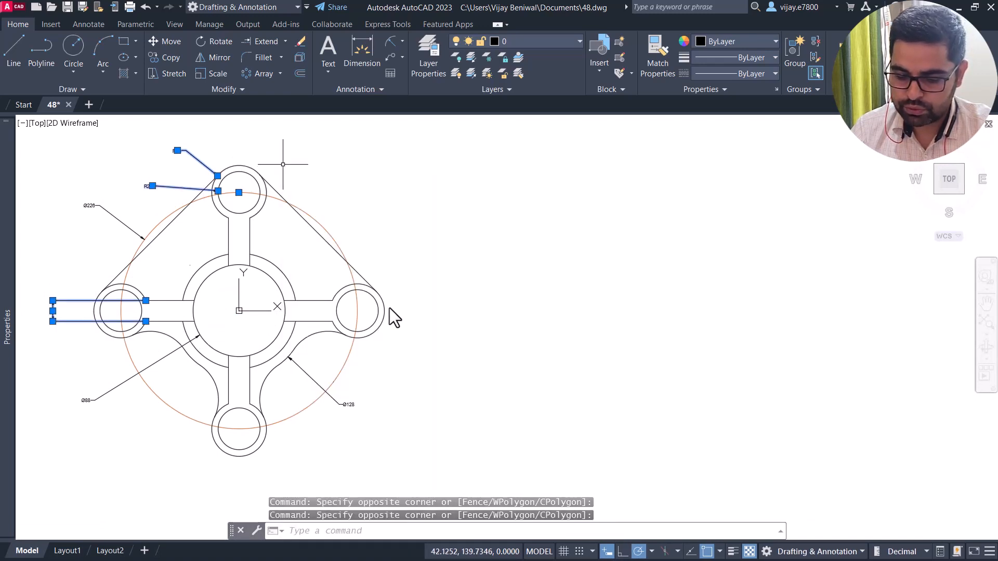
click(381, 424)
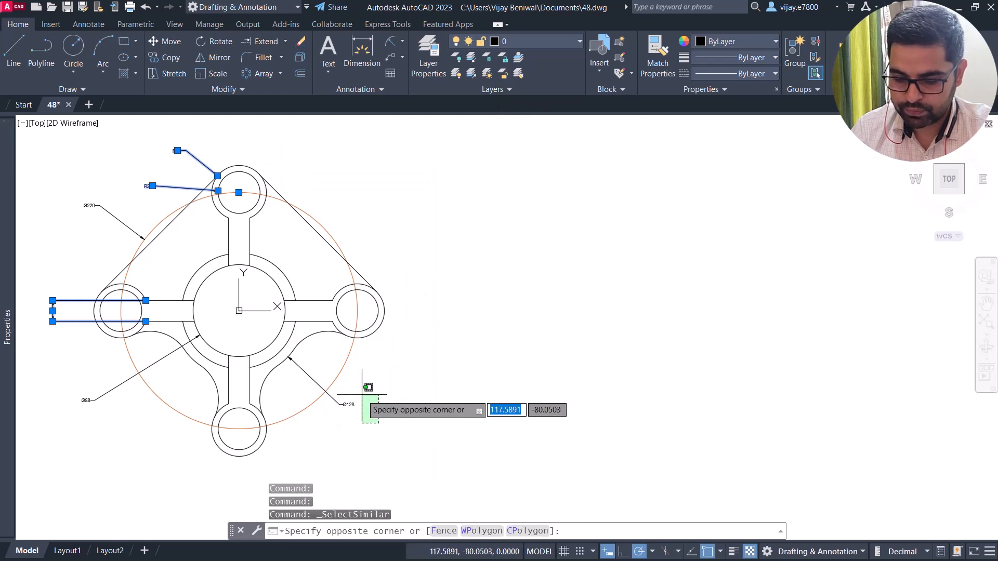
click(337, 391)
right_click(365, 395)
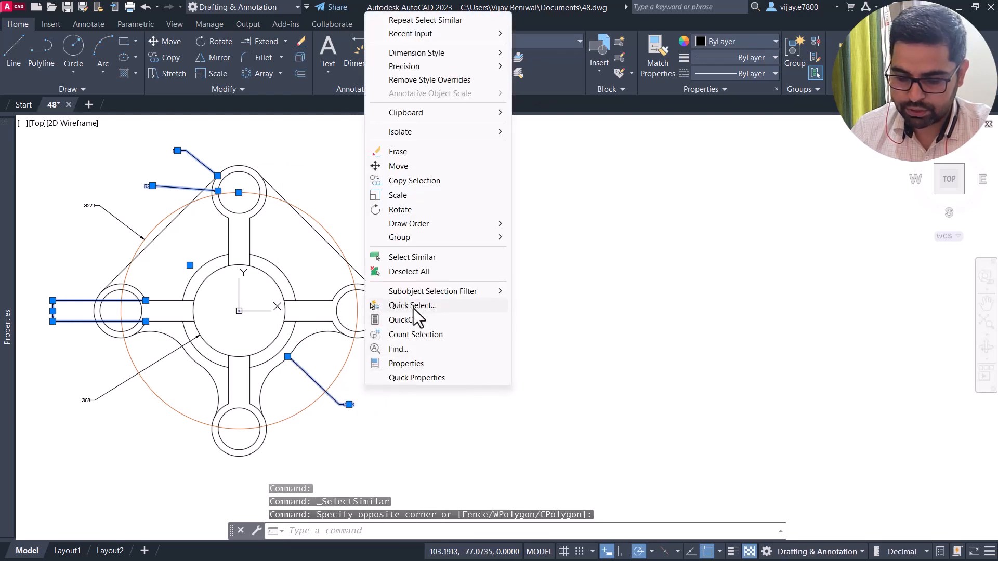
click(429, 260)
click(531, 39)
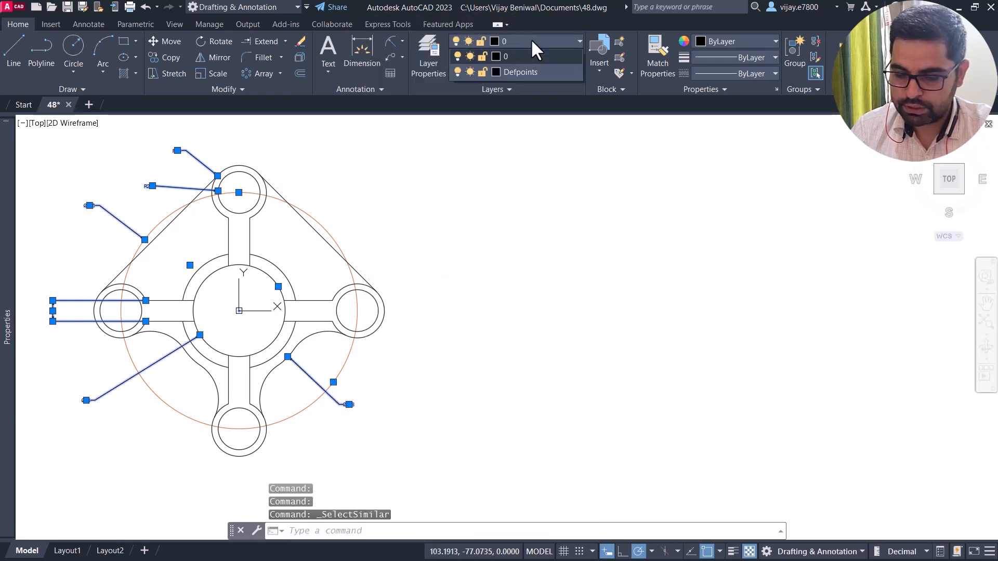
click(505, 77)
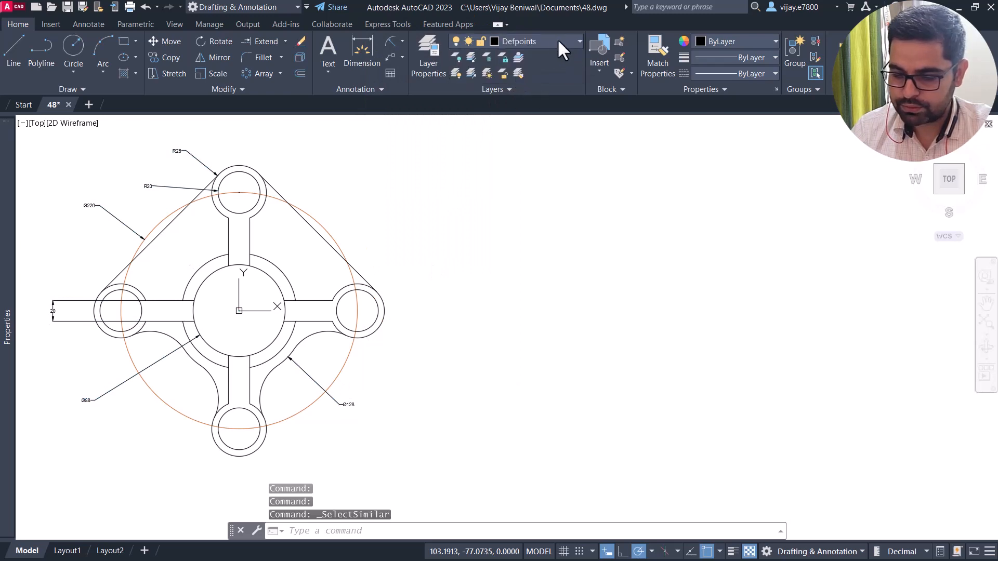
click(459, 72)
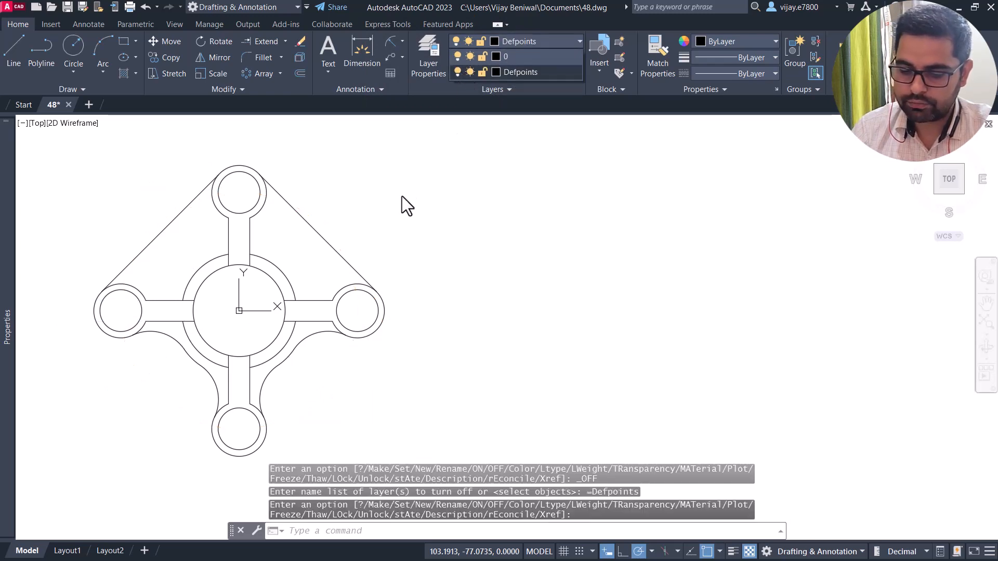
middle_drag(426, 211, 562, 182)
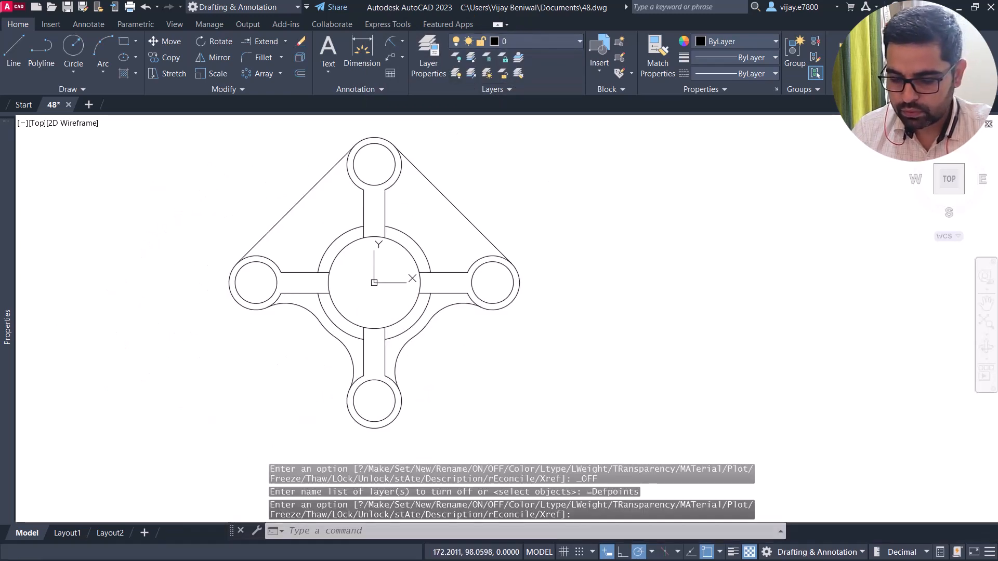
Step: Hatch the four areas between the arms with a gradient from colour 205,105,40 to 254,204,102
click(124, 74)
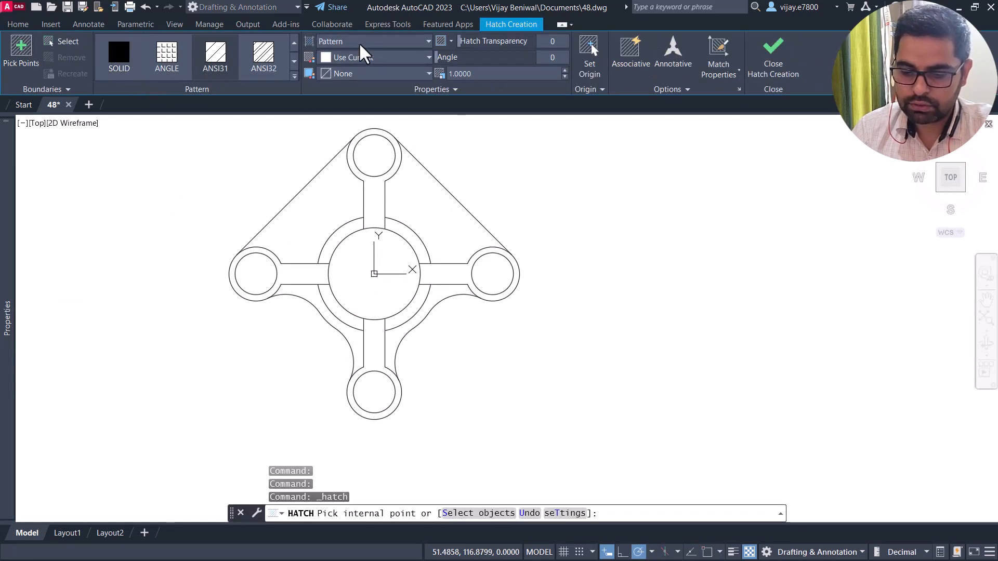
click(361, 44)
click(356, 69)
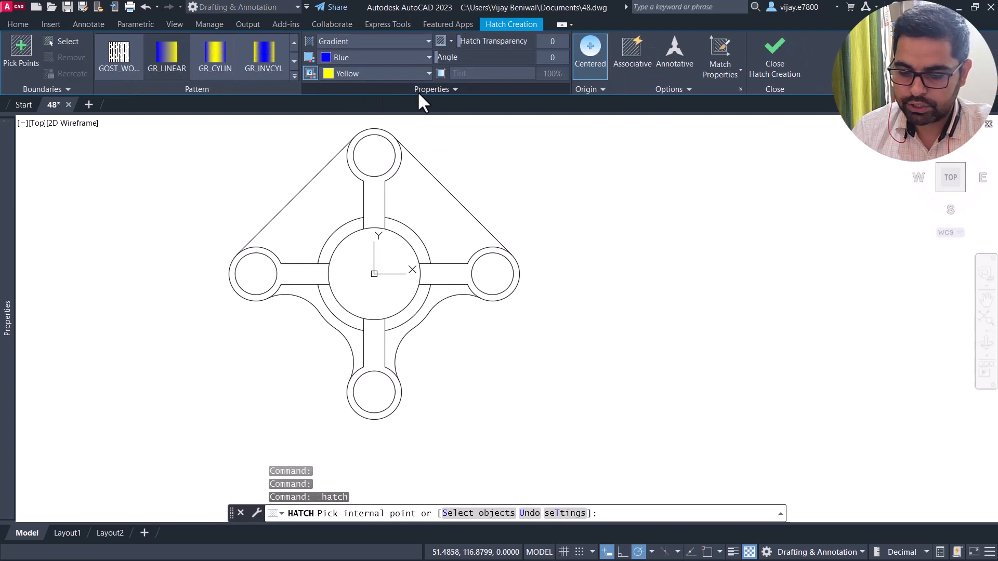
click(358, 55)
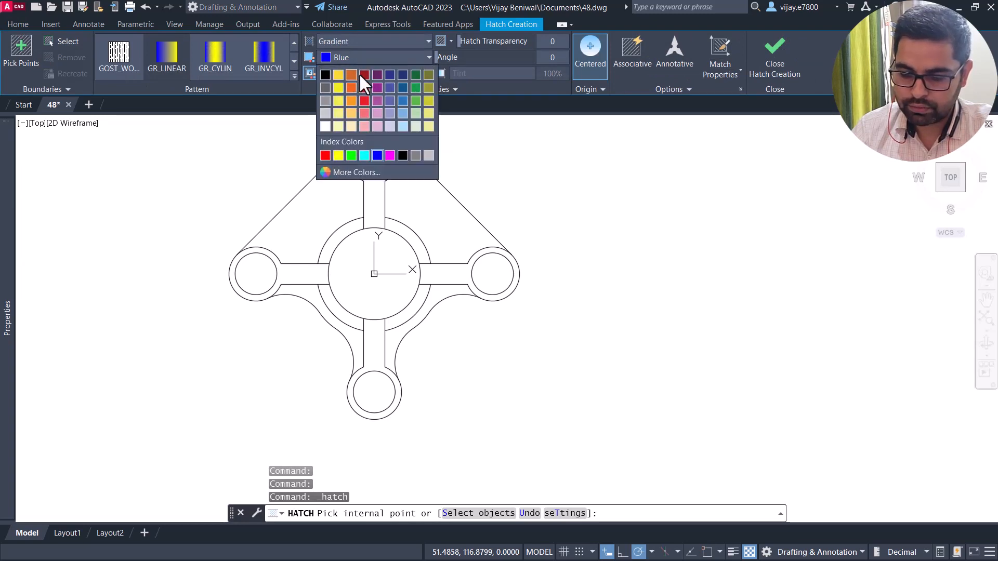
click(354, 75)
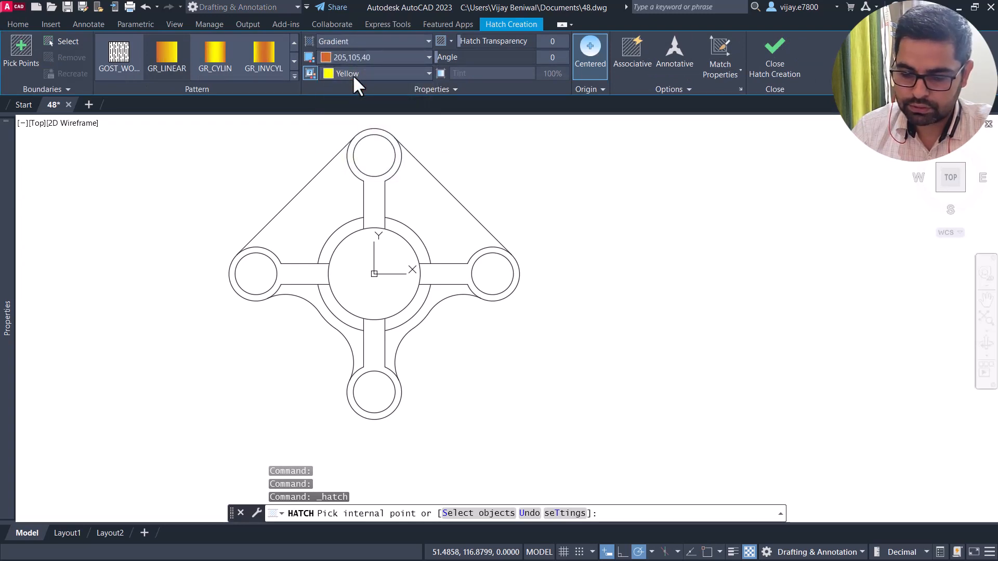
click(352, 74)
click(353, 130)
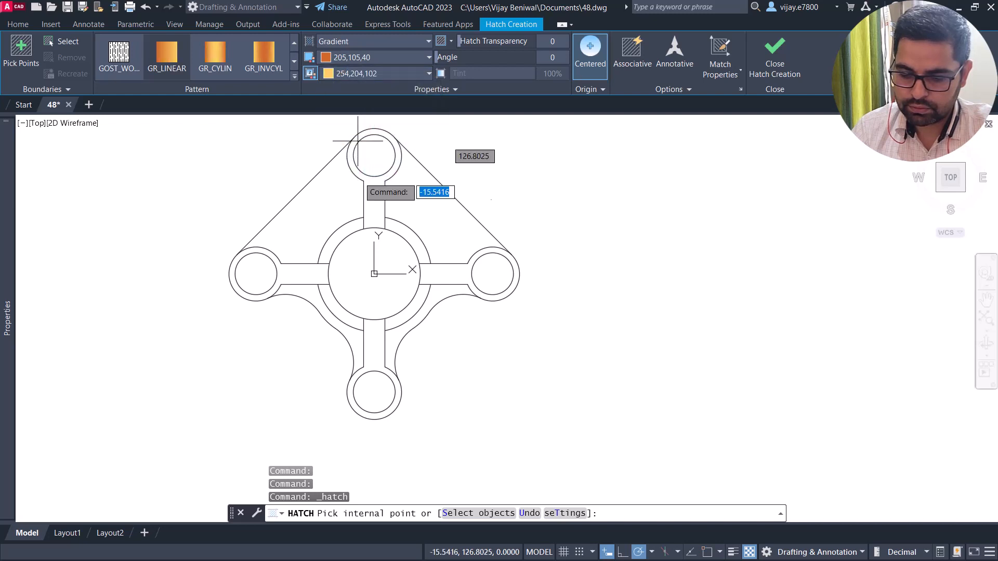
click(334, 223)
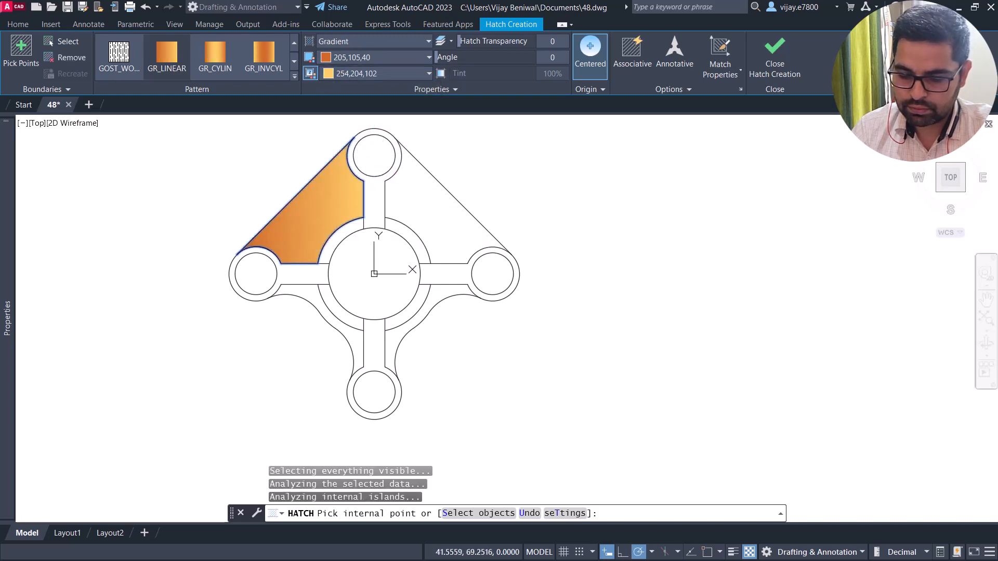
click(414, 199)
click(359, 350)
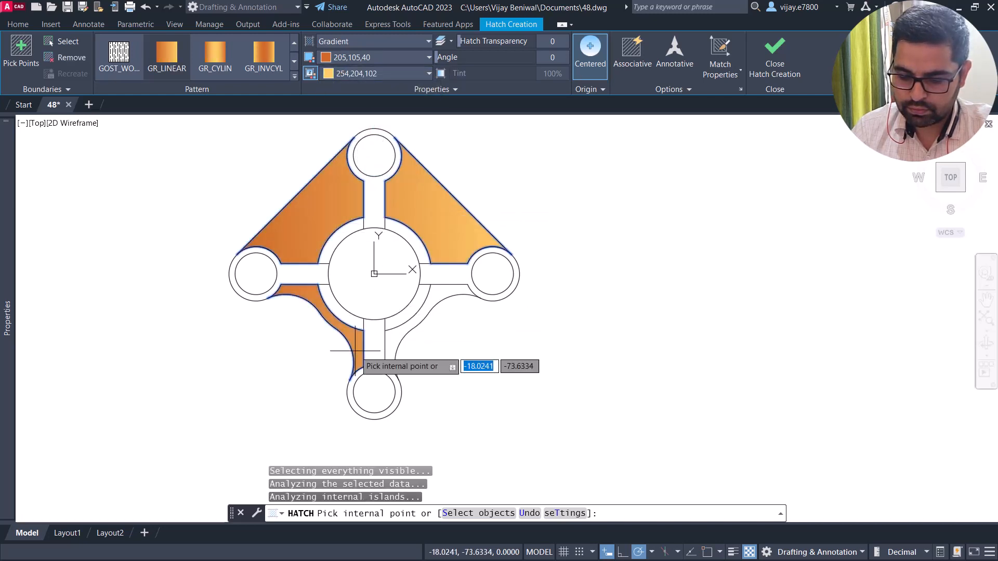
click(393, 340)
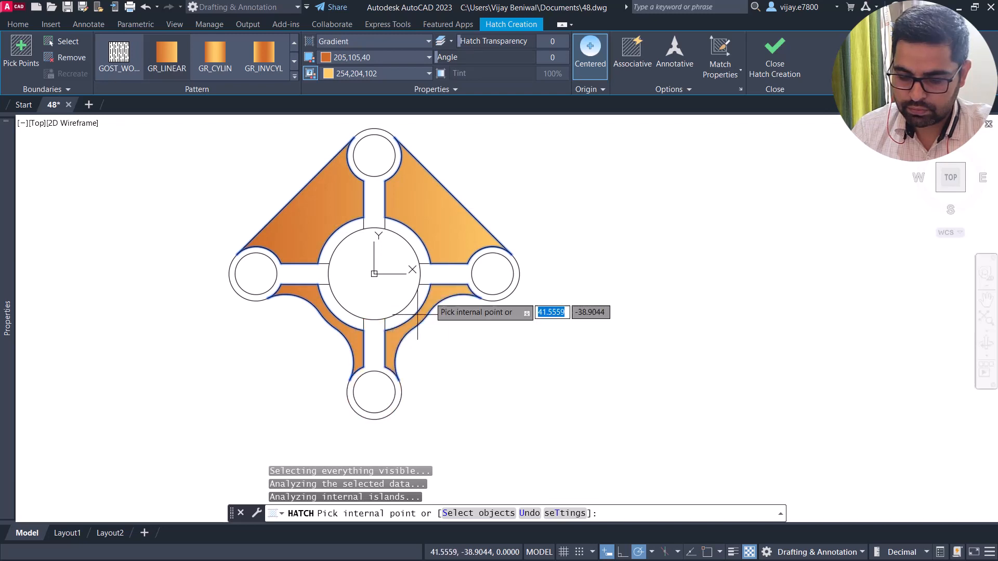
right_click(510, 180)
click(522, 179)
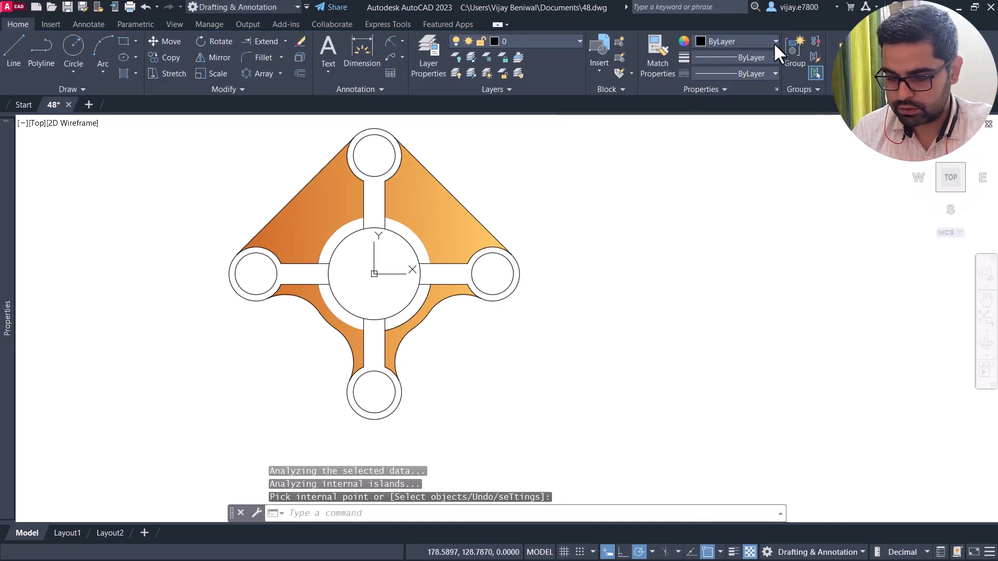
click(774, 43)
click(611, 108)
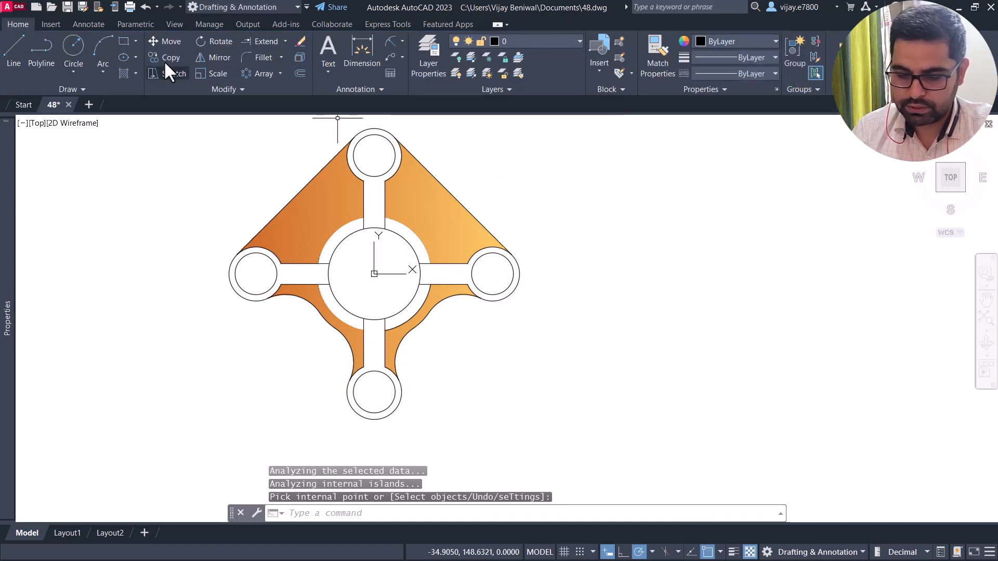
Step: Hatch the inner circles of all four lobes and the smaller central circle with the gradient from 205,105,40 to 254,204,102
click(123, 72)
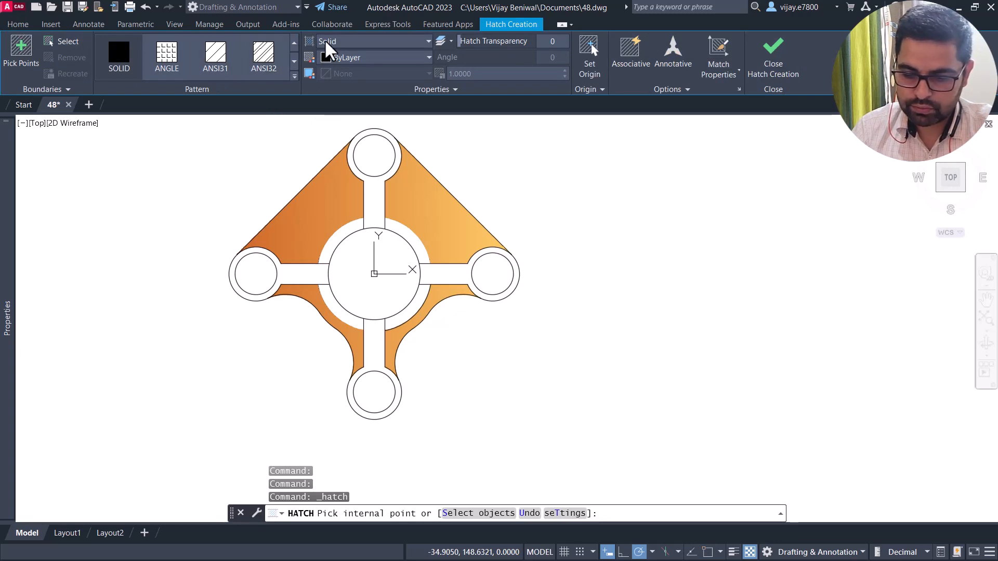
click(327, 42)
click(333, 68)
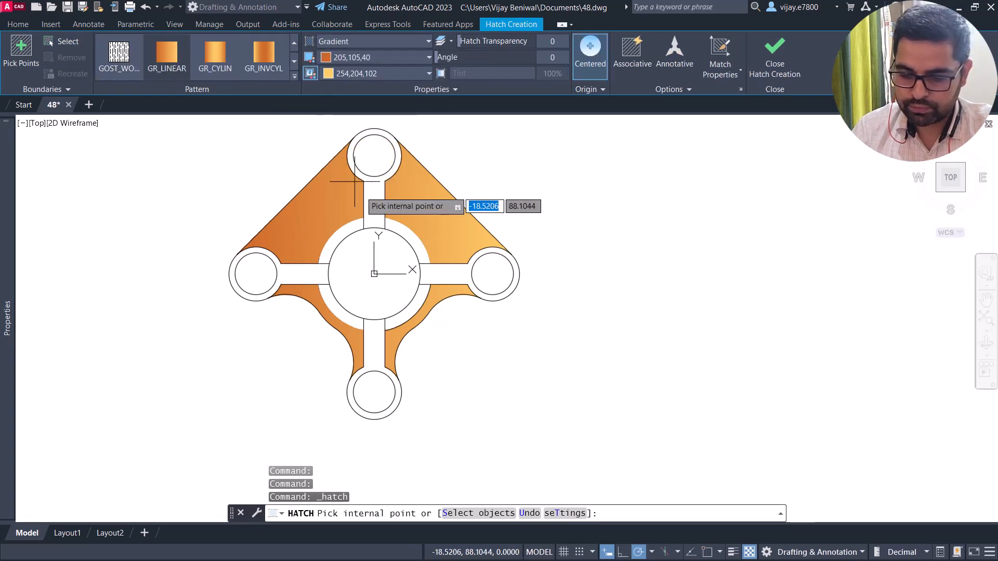
click(381, 159)
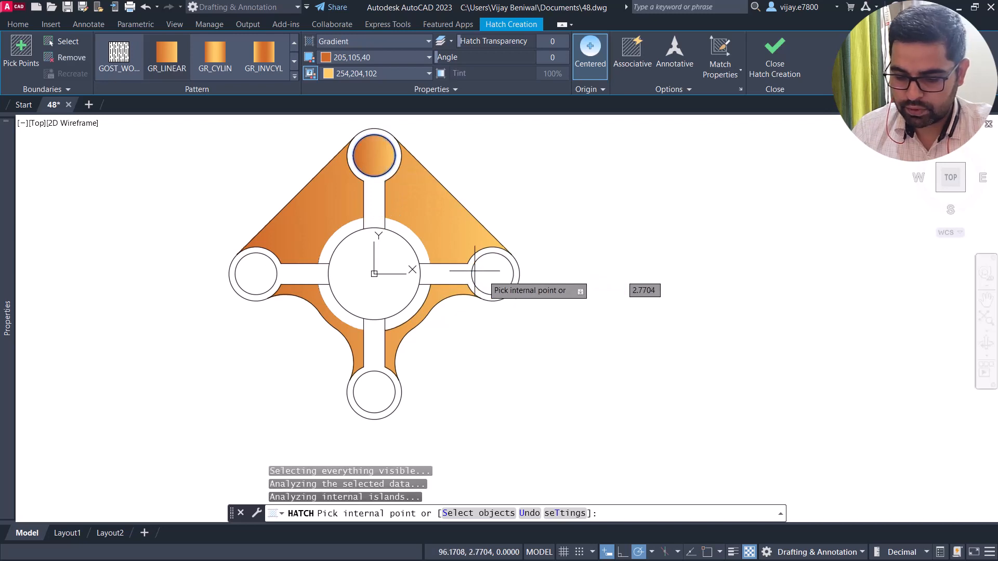
click(491, 274)
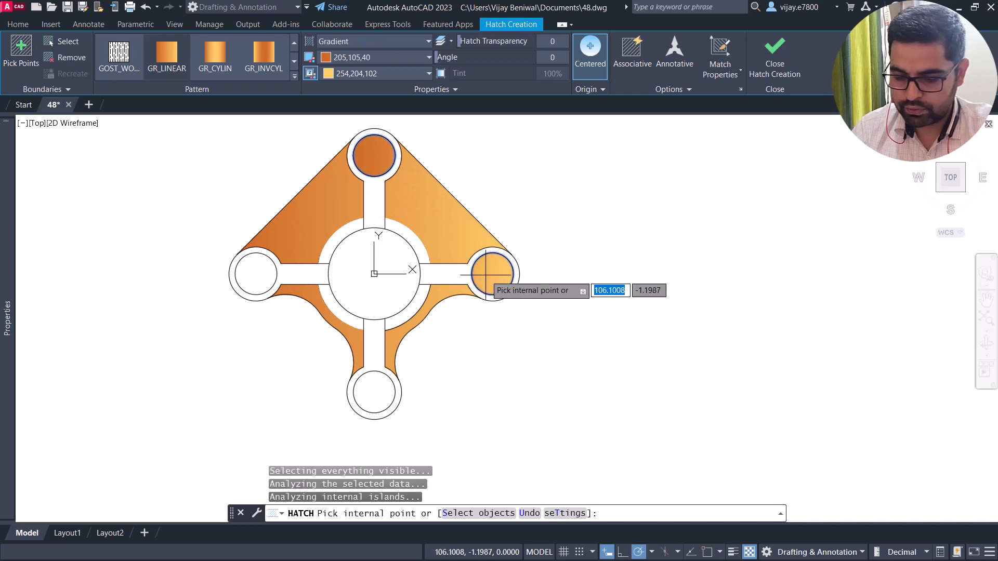
click(370, 393)
click(247, 271)
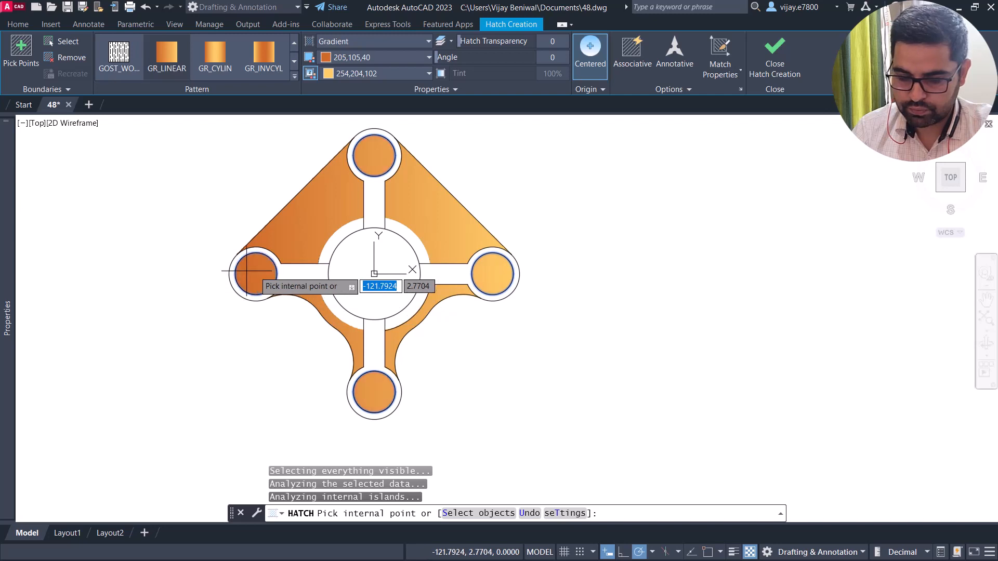
click(349, 281)
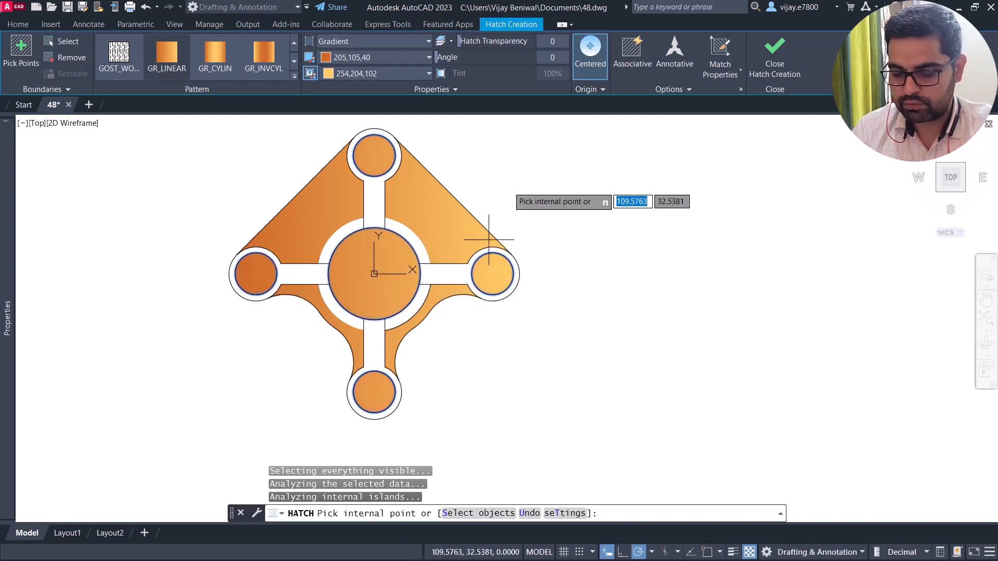
right_click(512, 183)
click(520, 191)
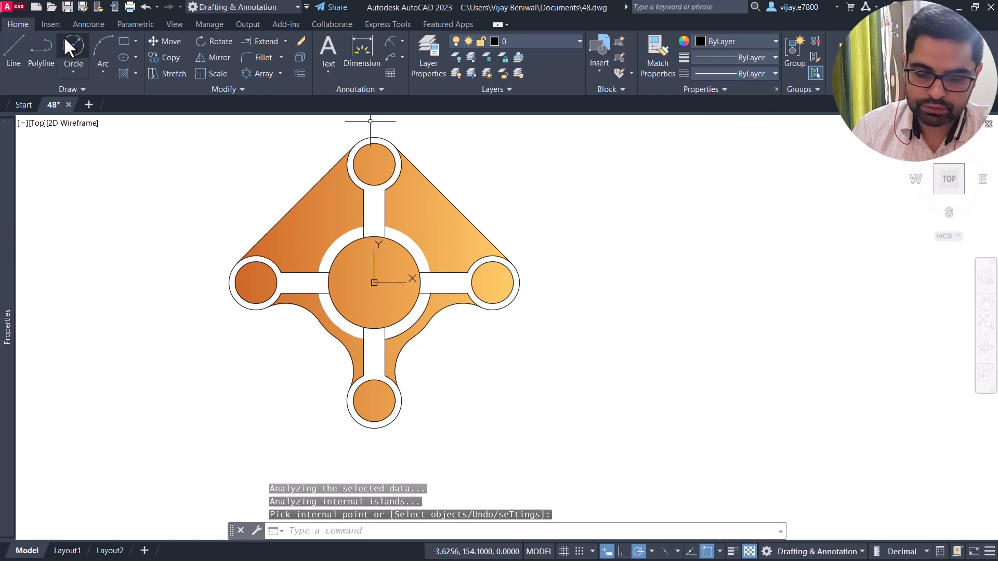
Step: Hatch the four arms together with the outer rings of their lobes with a gradient from colour 41,49,137 to 122,175,223
click(124, 72)
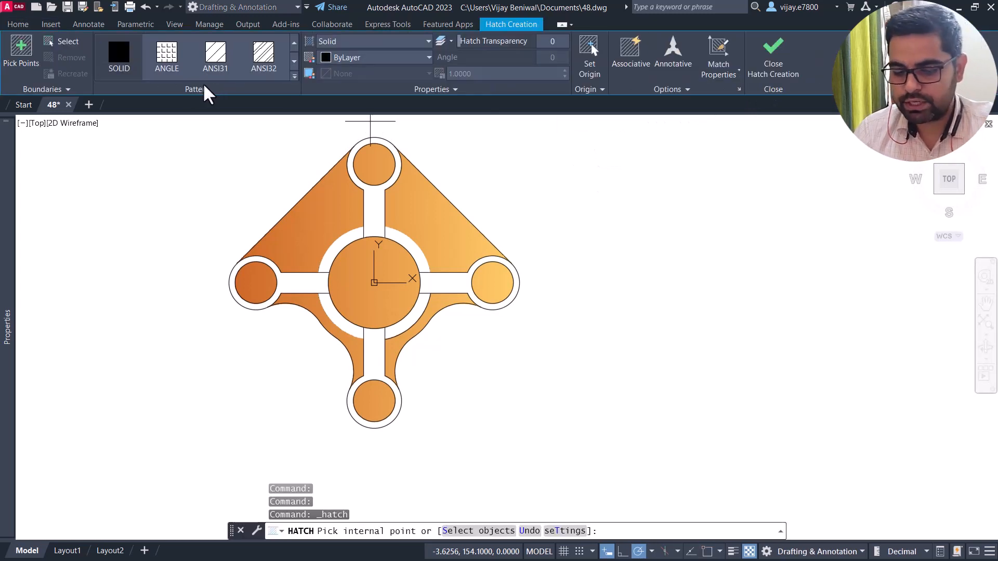
click(347, 42)
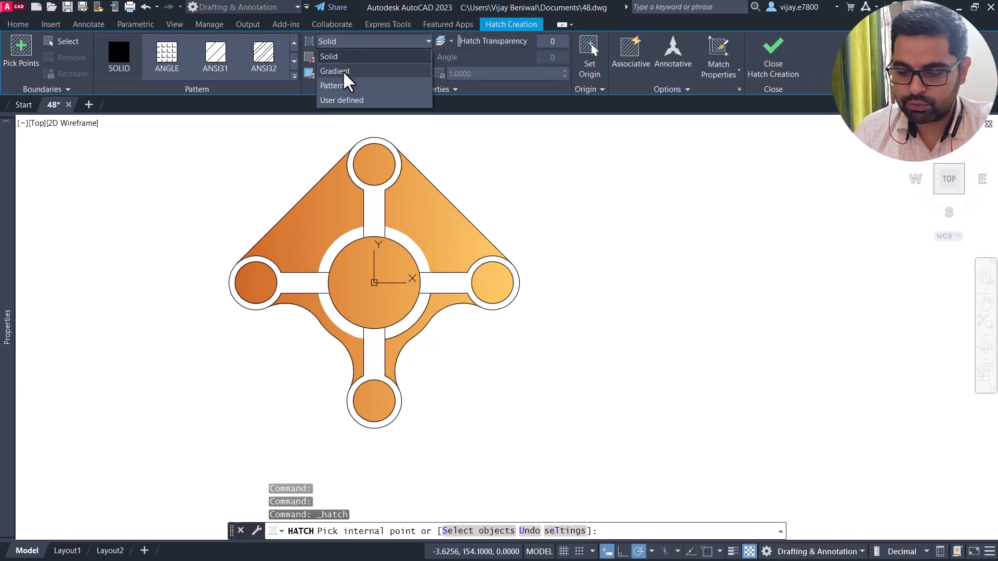
click(342, 71)
click(364, 54)
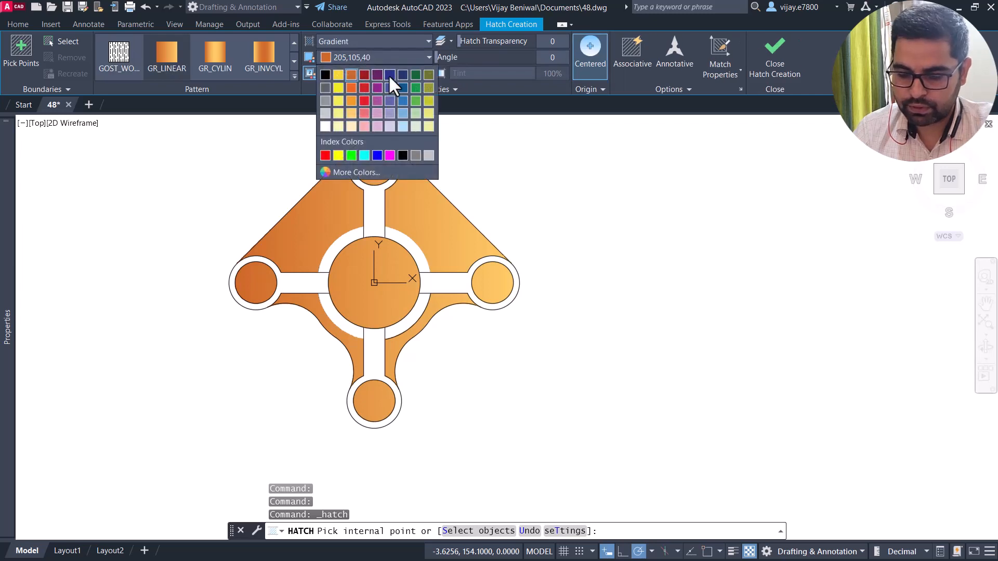
click(391, 74)
click(373, 74)
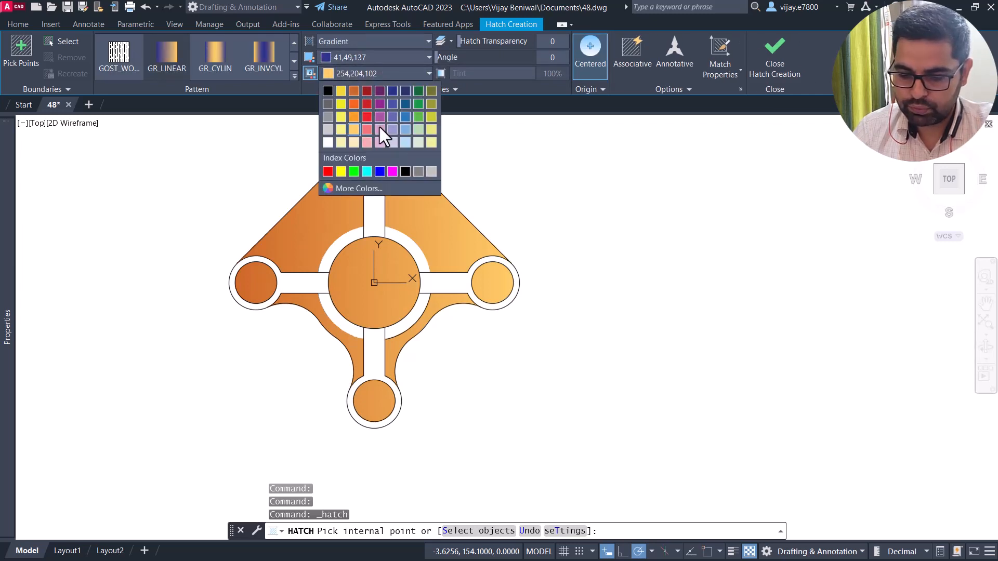
click(399, 130)
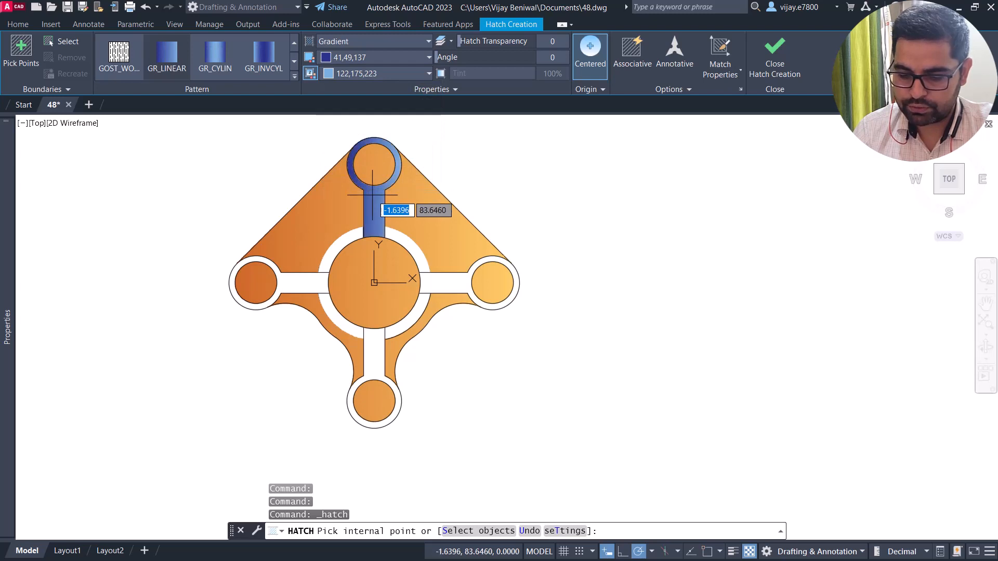
click(373, 195)
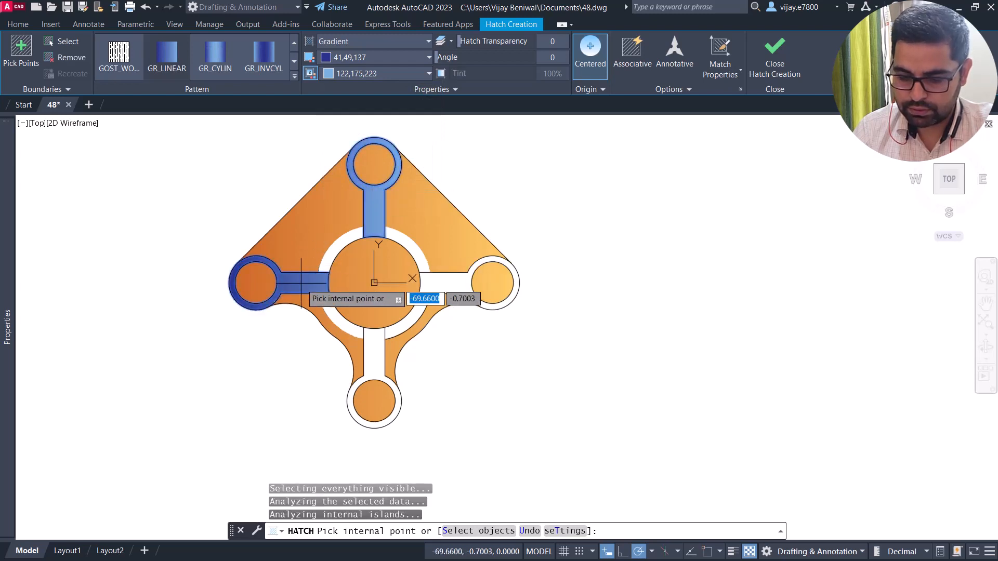
click(443, 283)
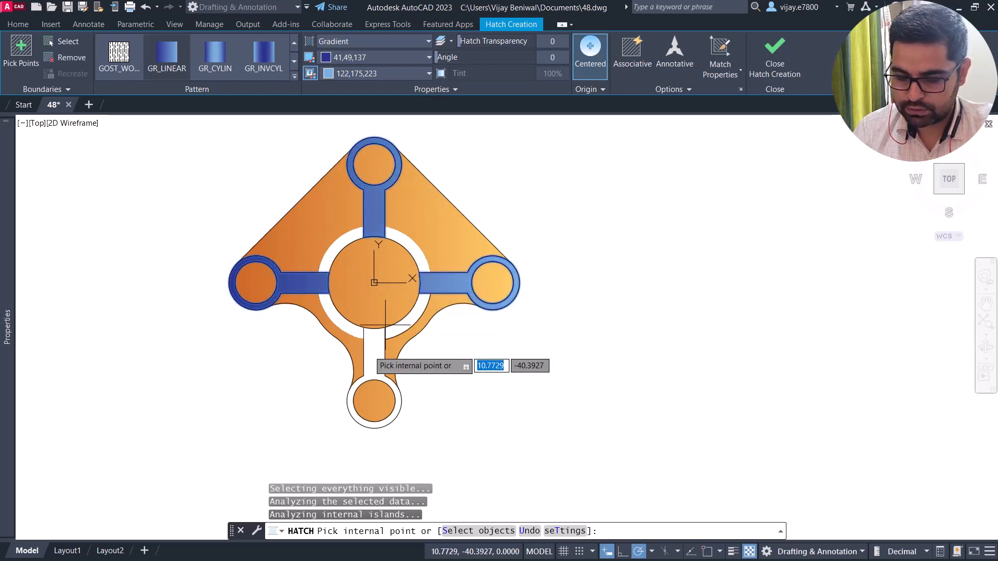
click(362, 363)
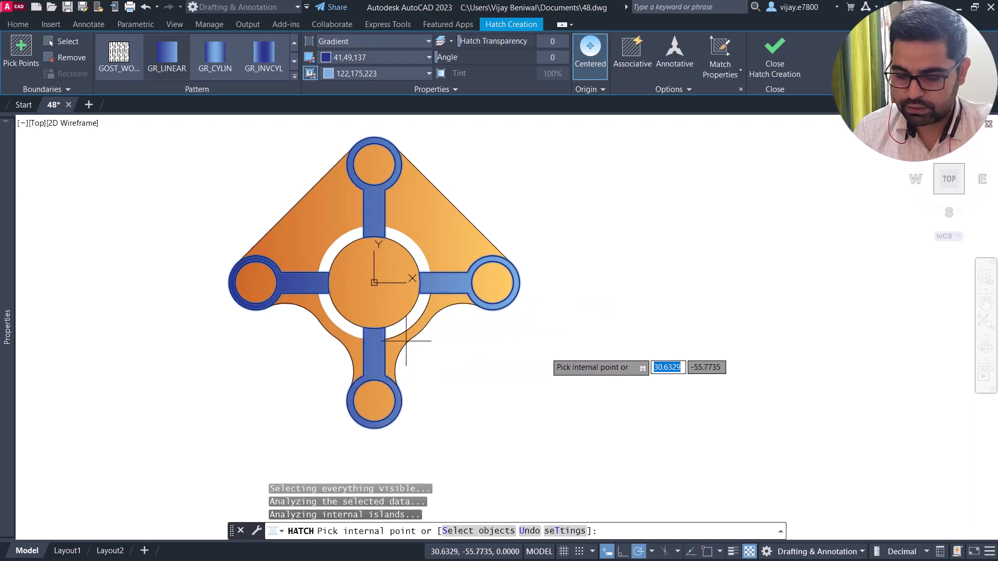
right_click(539, 348)
click(581, 358)
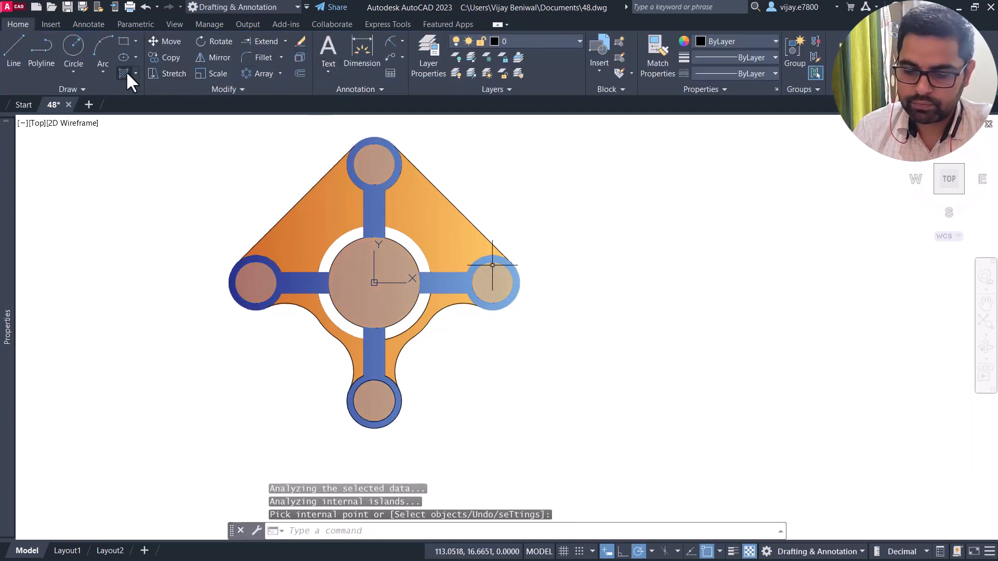
Step: Hatch the four ring segments between the two central circles with a solid fill in yellow 241,235,31
click(127, 71)
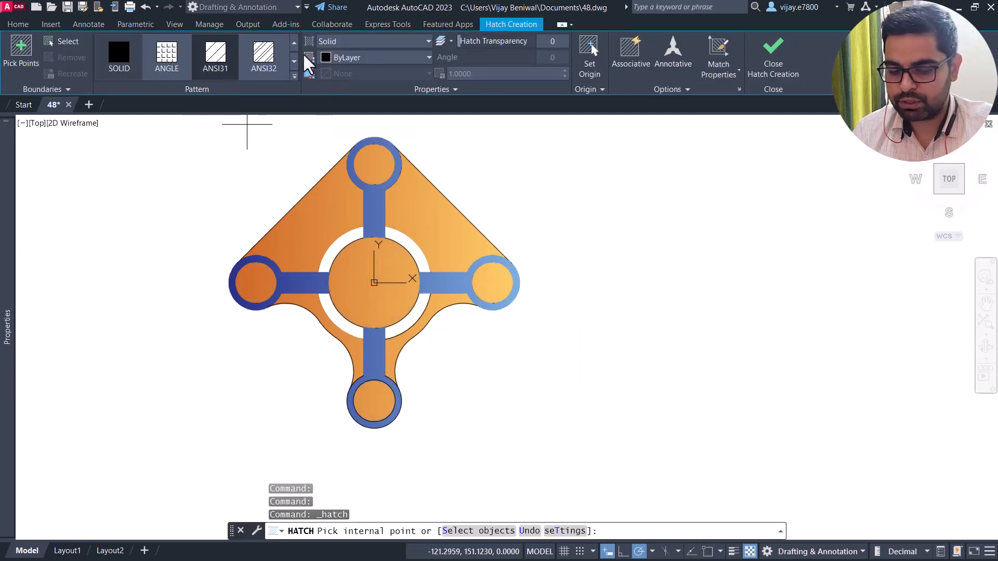
click(368, 42)
click(348, 72)
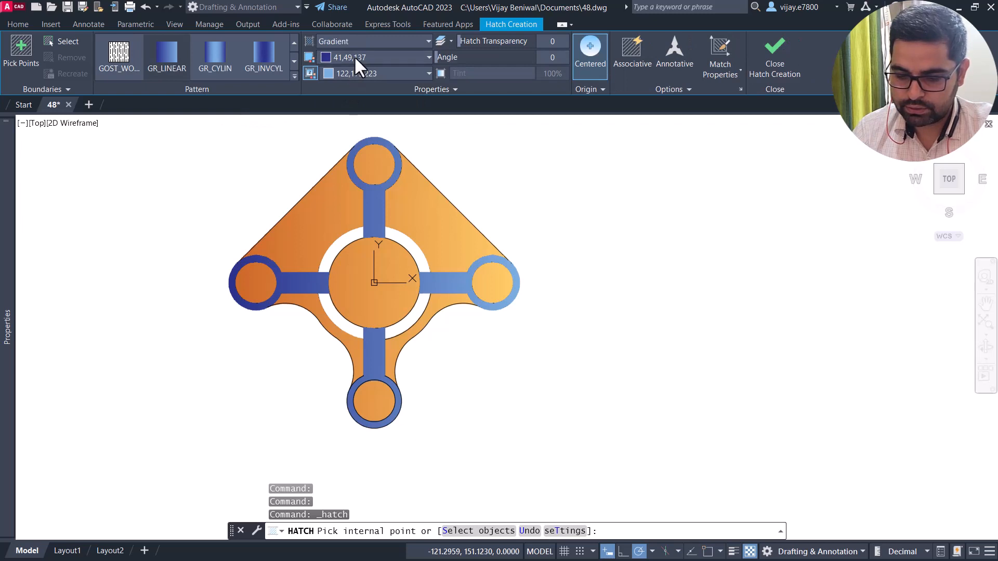
click(354, 56)
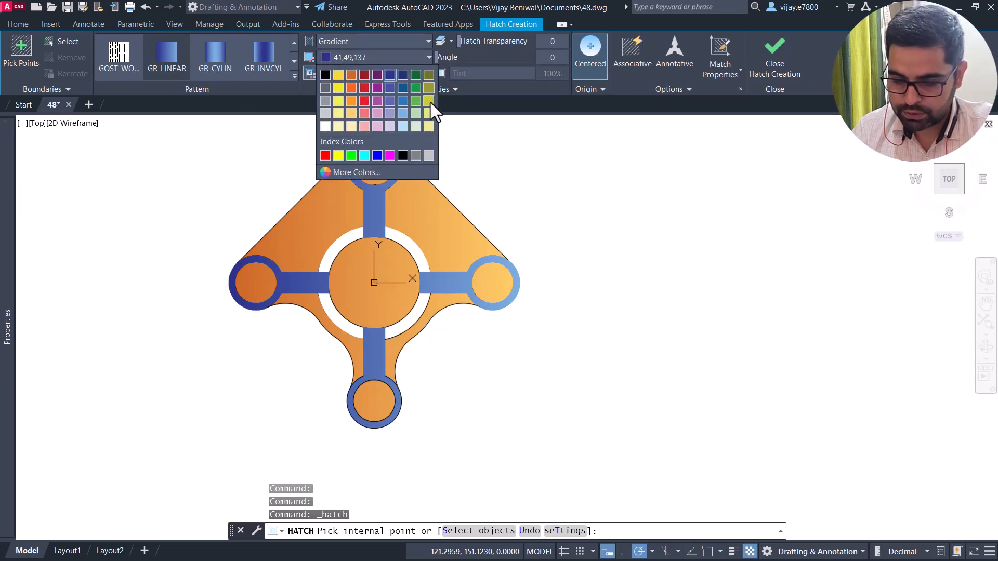
click(336, 76)
click(350, 45)
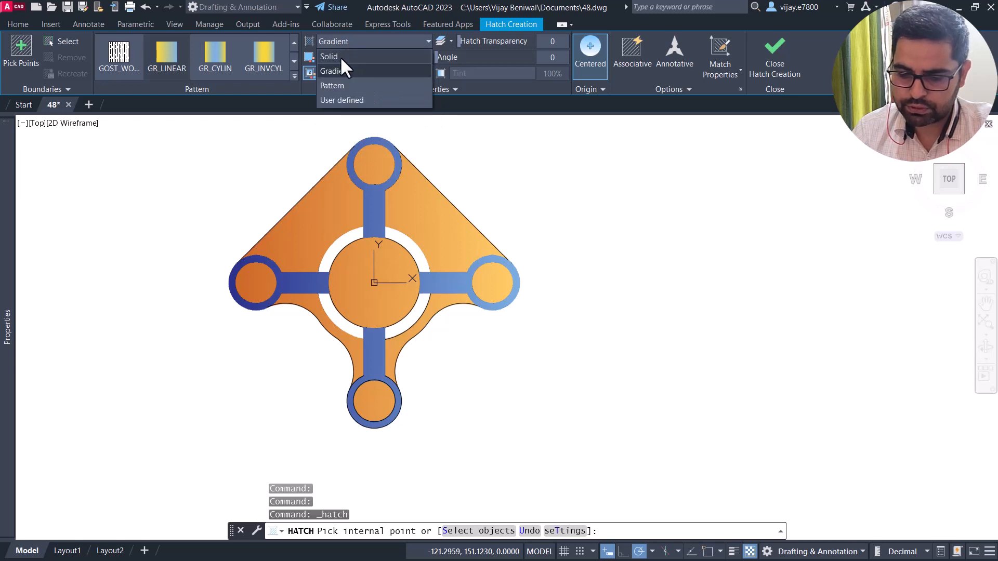
click(340, 56)
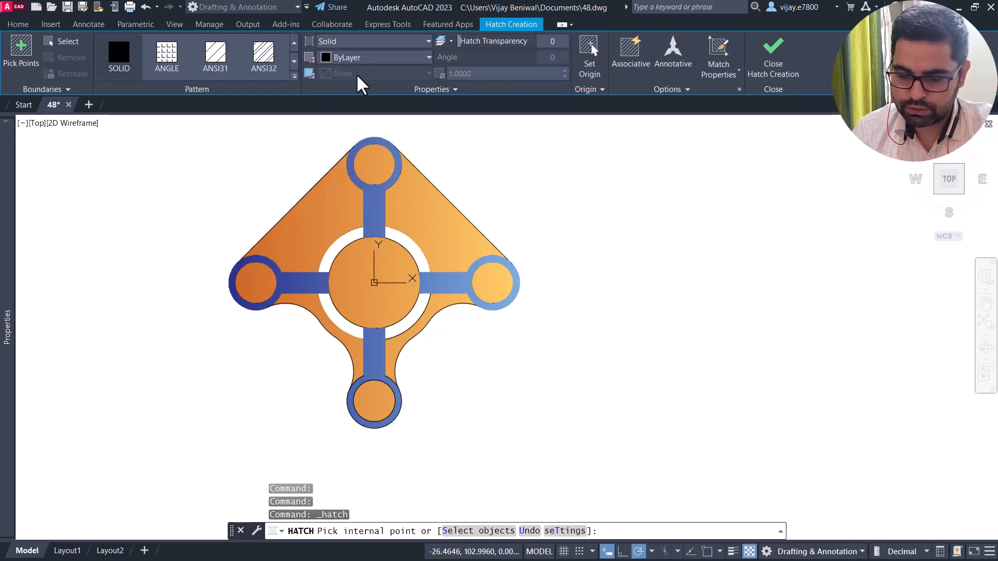
click(363, 58)
click(339, 129)
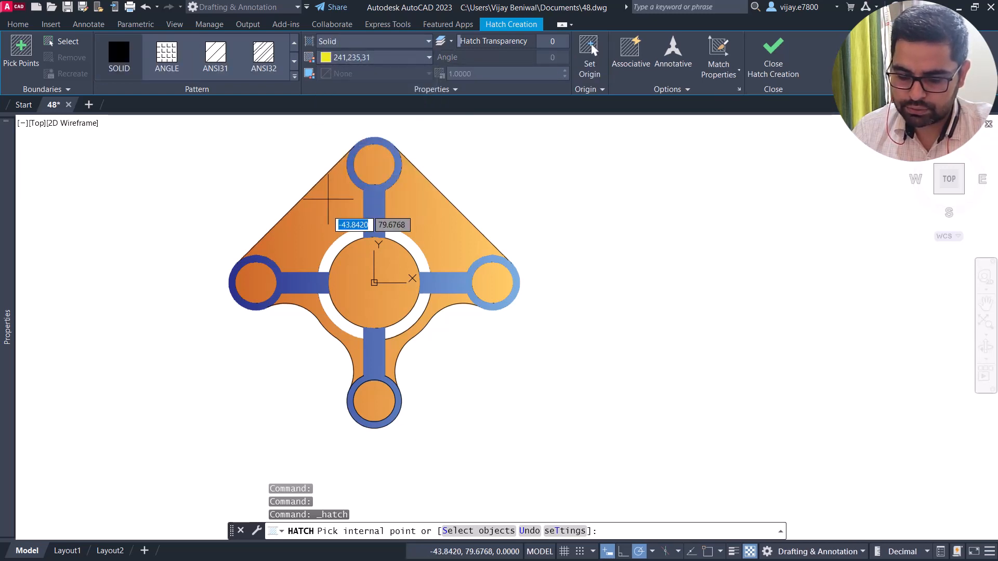
click(336, 249)
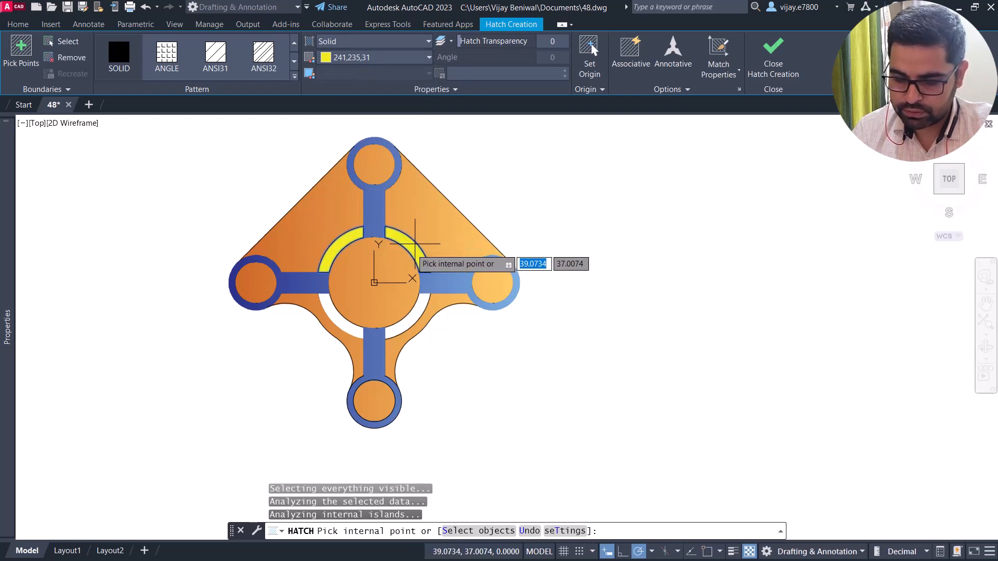
click(415, 244)
click(409, 318)
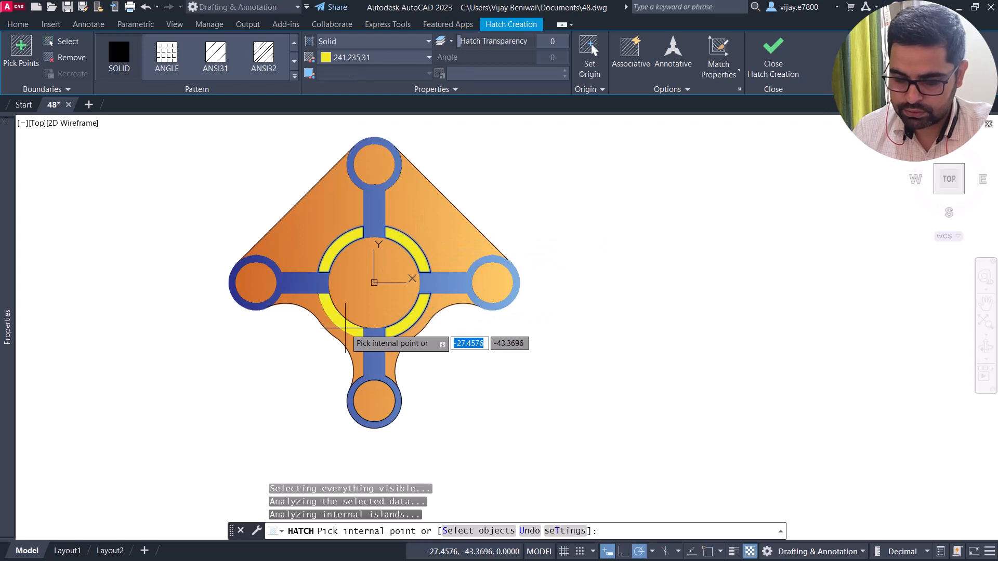
click(346, 326)
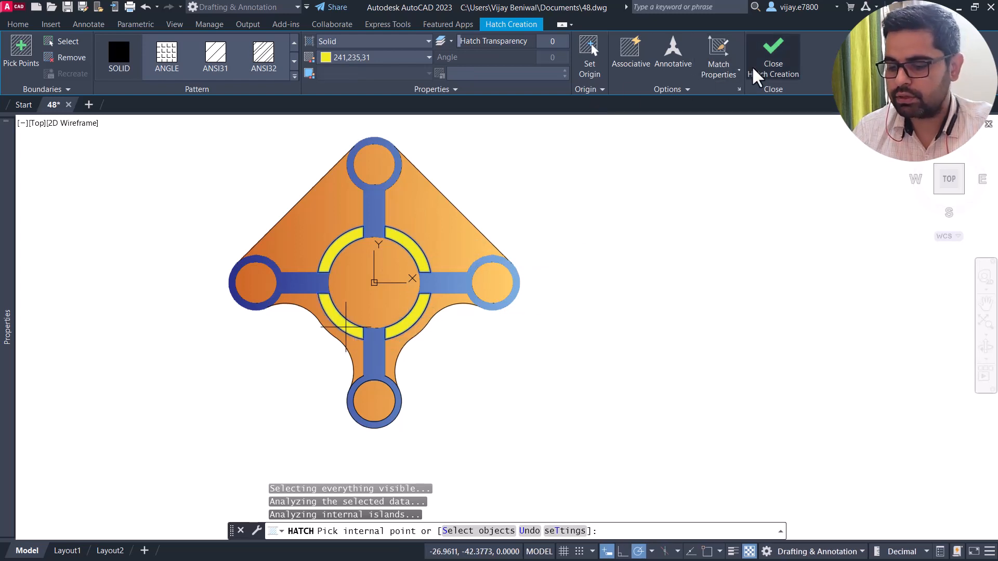
click(773, 58)
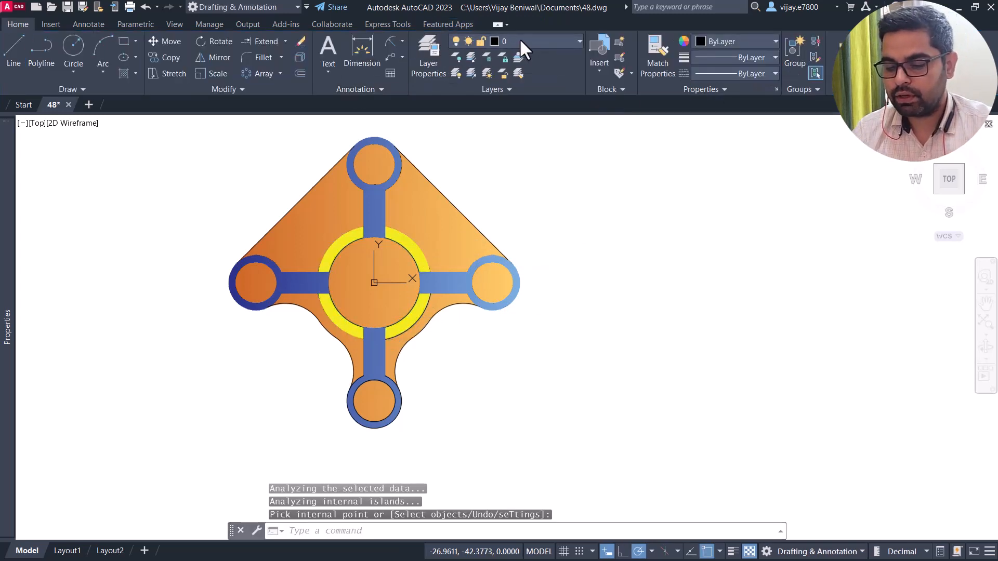
Step: Turn the Defpoints layer back on and set the Standard dimension style's text height to 5
click(521, 41)
click(458, 71)
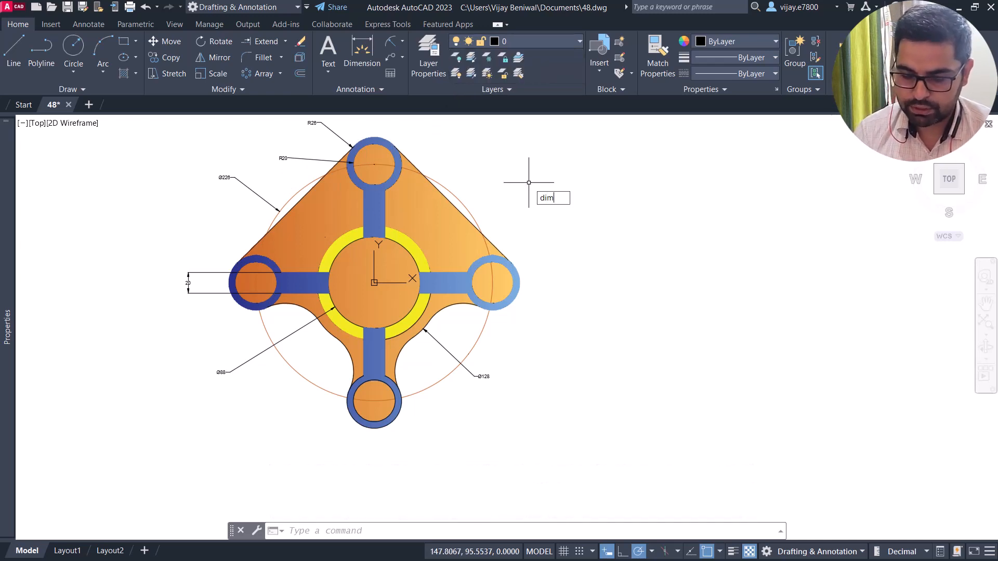
text(ty)
key(Return)
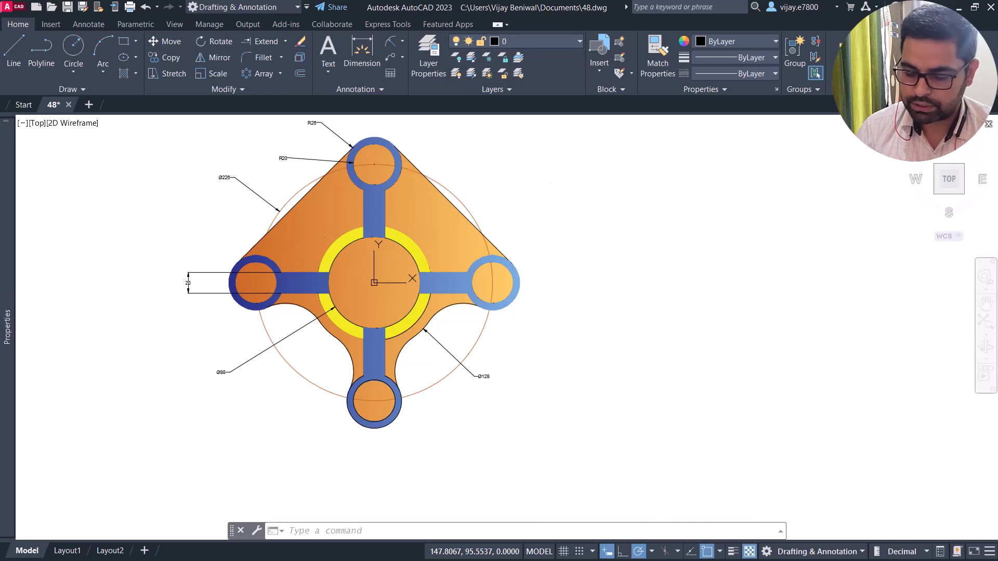
click(641, 262)
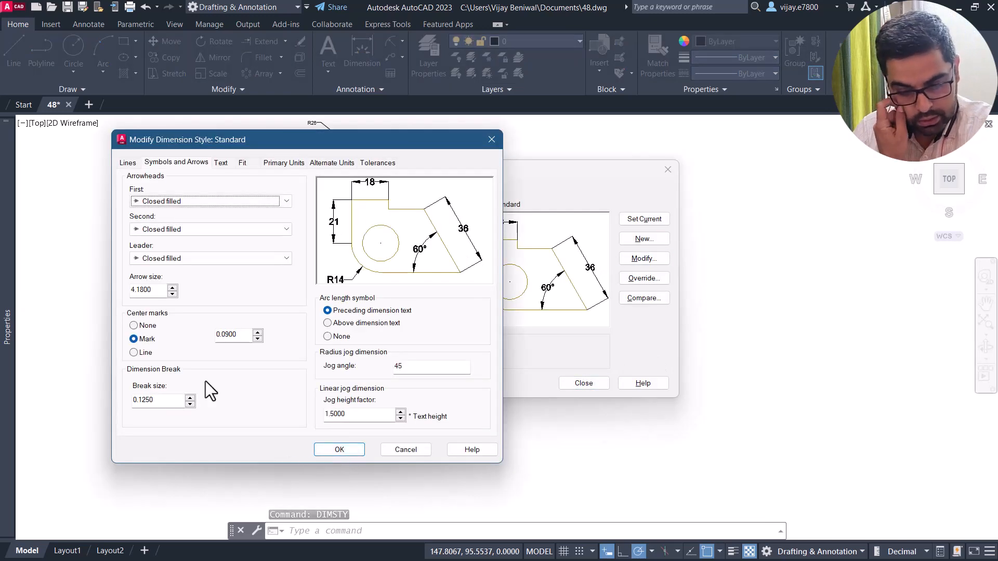
click(226, 163)
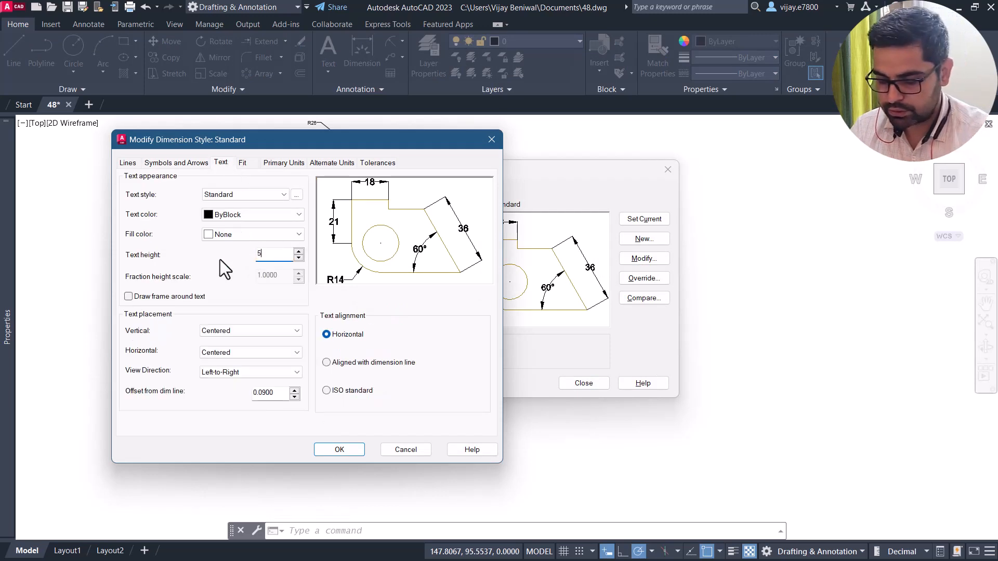
click(181, 165)
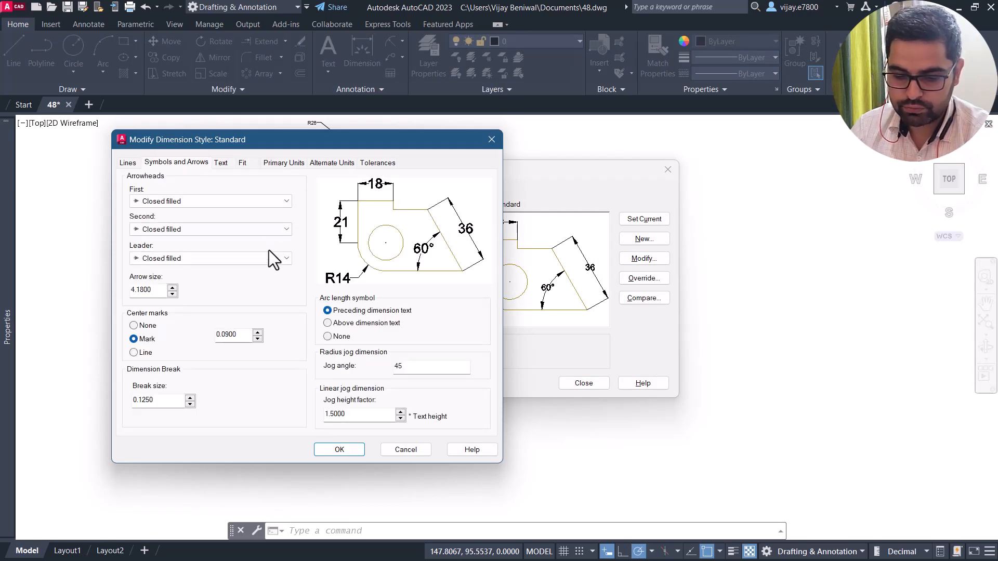
drag(161, 291, 144, 290)
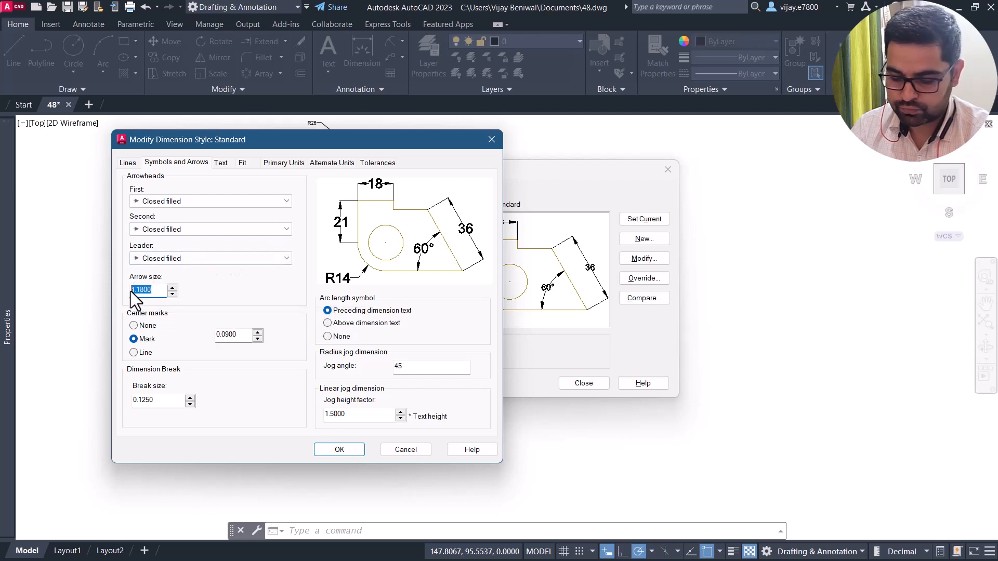
click(343, 452)
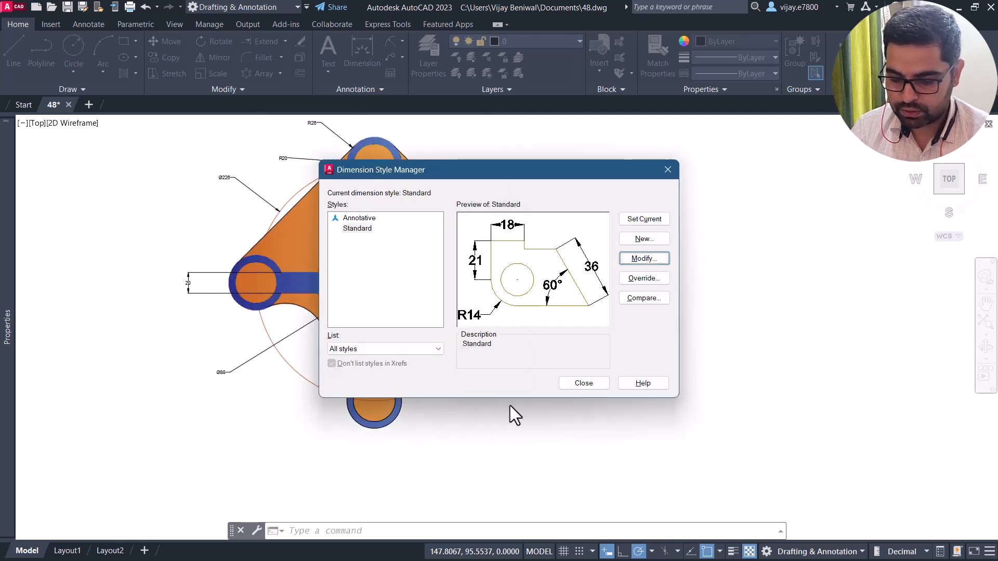
click(574, 385)
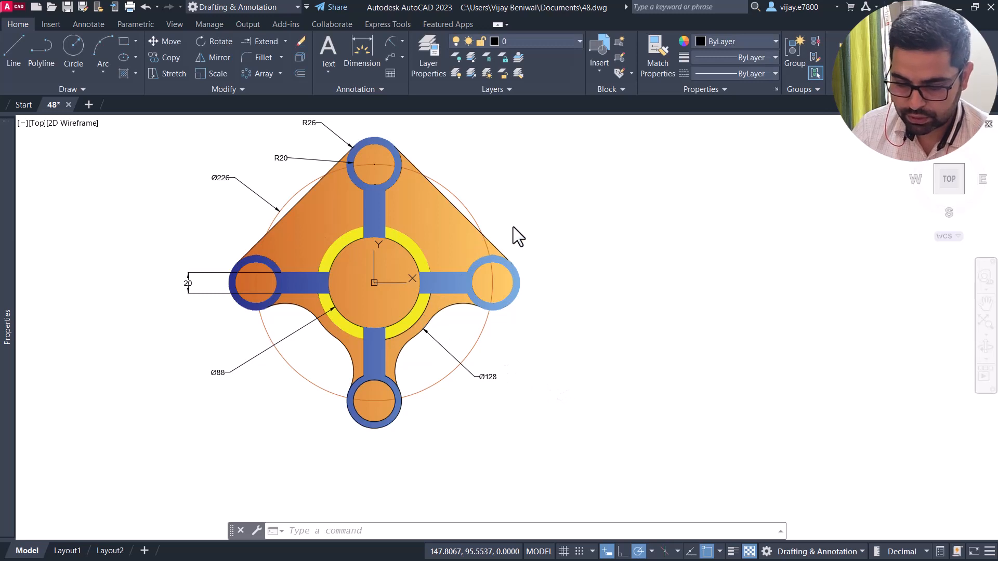
middle_drag(524, 233, 580, 275)
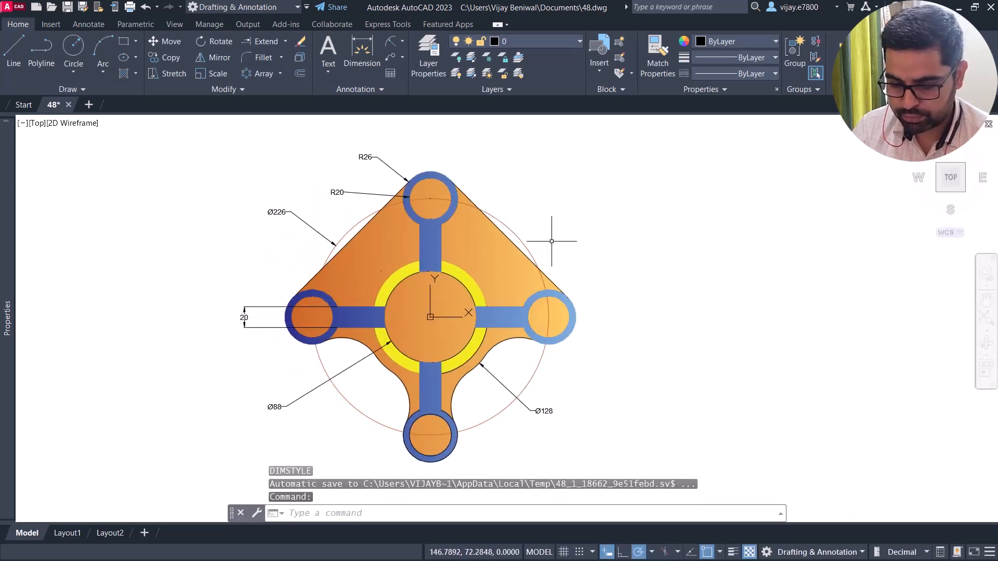